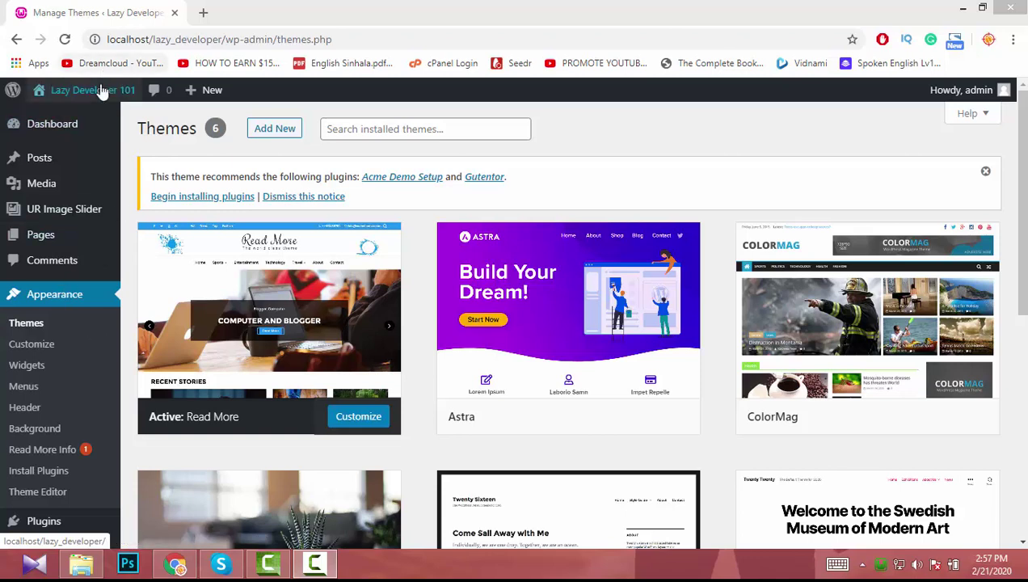
Step: Open the Lazy Developer 101 site's front end in a new tab and look over its home page
{"action": "mouse_move", "coordinate": [97, 90]}
{"action": "left_click", "coordinate": [53, 117]}
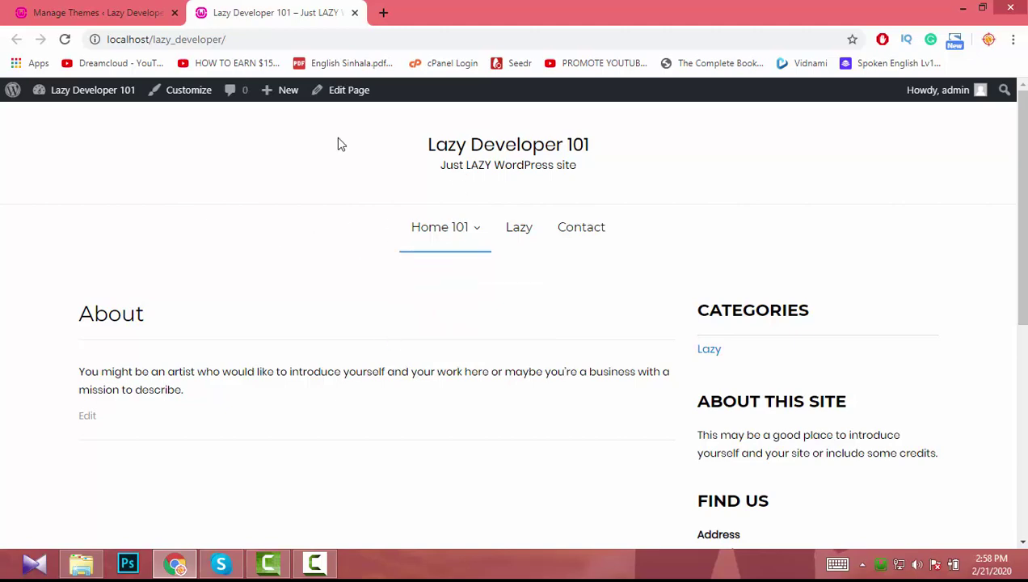
{"action": "scroll", "coordinate": [378, 303], "scroll_direction": "down", "scroll_amount": 5}
{"action": "scroll", "coordinate": [380, 305], "scroll_direction": "up", "scroll_amount": 3}
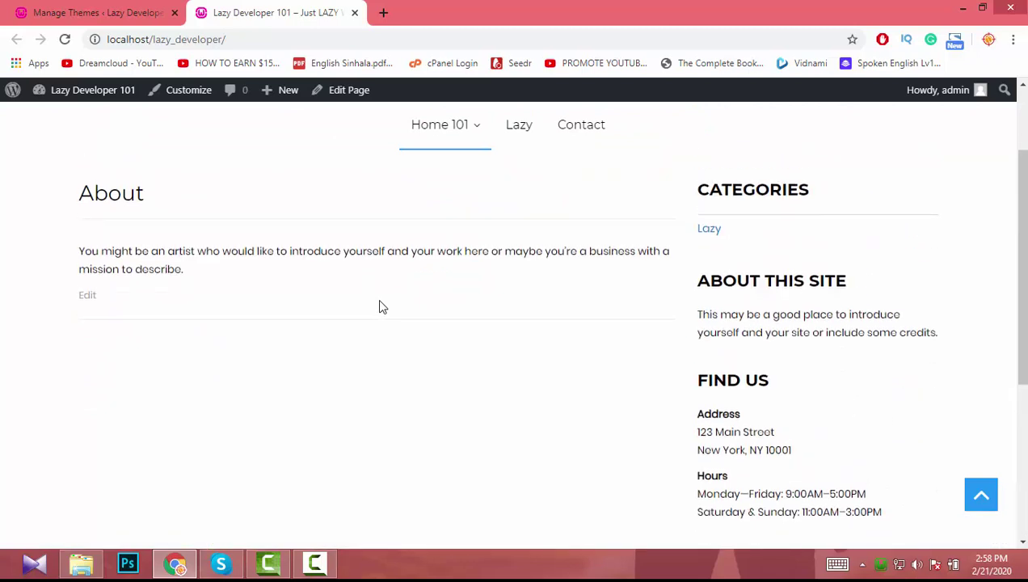
{"action": "scroll", "coordinate": [381, 305], "scroll_direction": "up", "scroll_amount": 2}
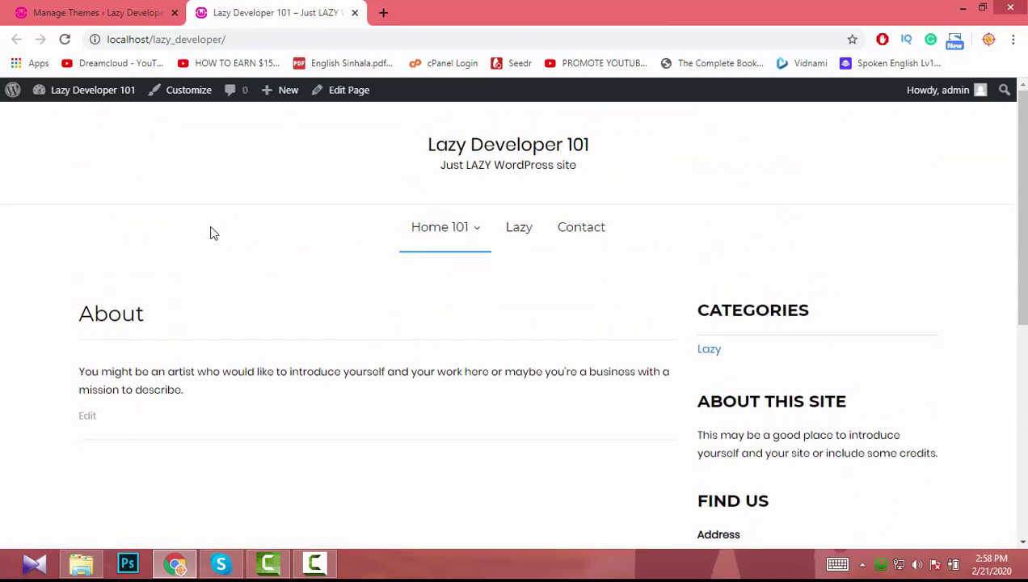
Step: Search the web for "read more theme" in a new tab and open the Acme Themes result for Read More
{"action": "left_click", "coordinate": [377, 7]}
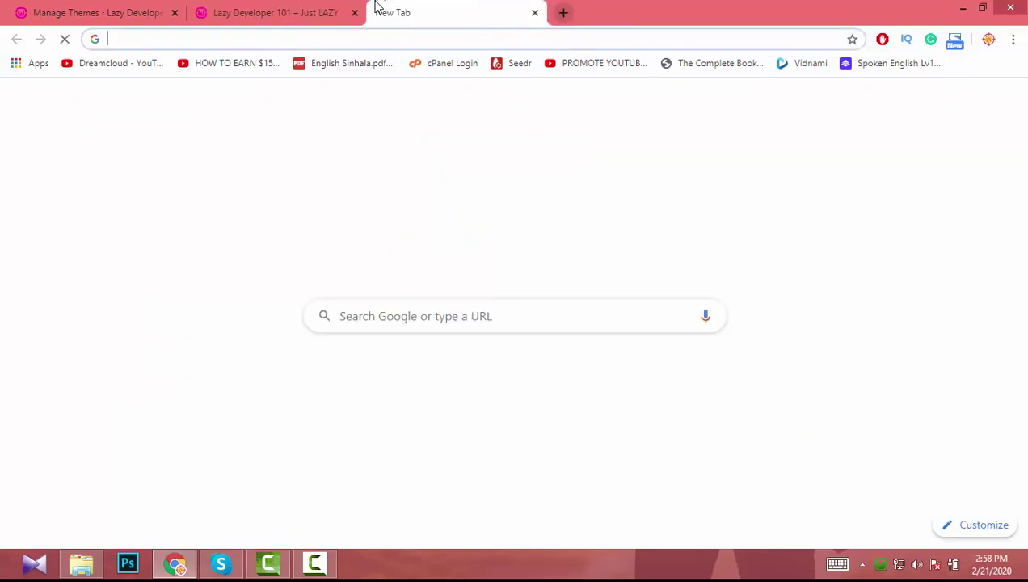
{"action": "type", "text": "read"}
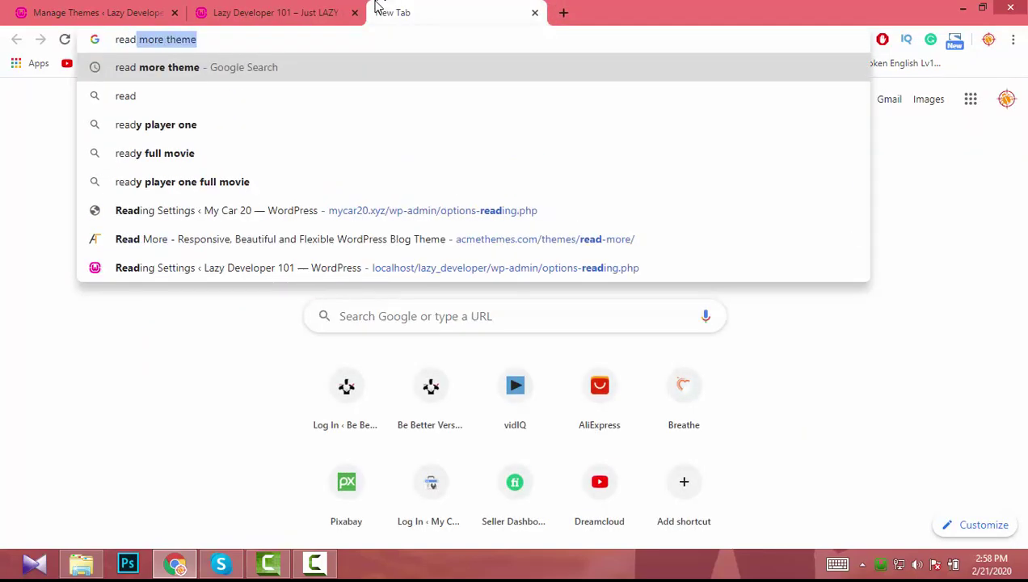
{"action": "key", "text": "Return"}
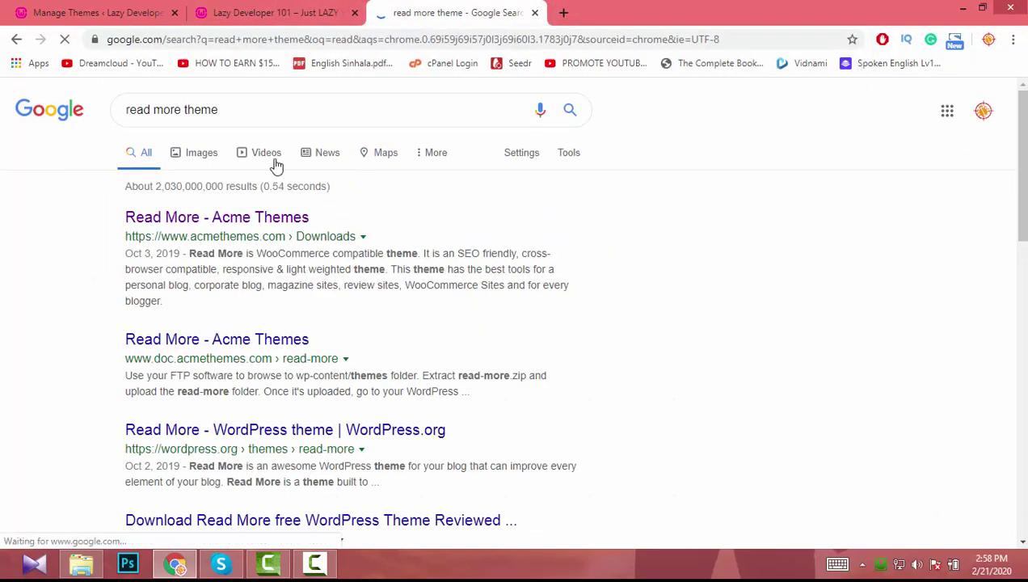
{"action": "left_click", "coordinate": [232, 218]}
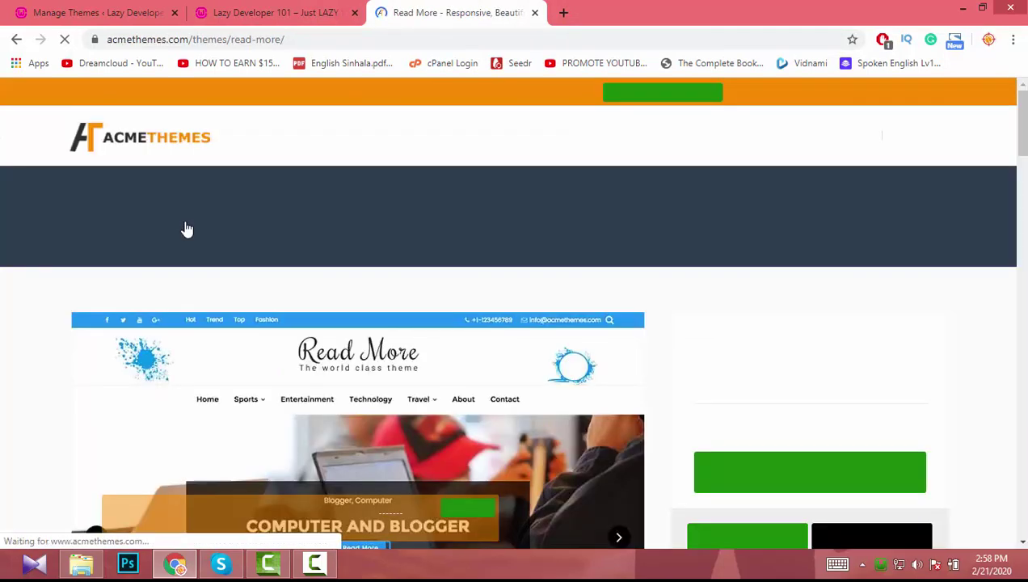
Step: Open the live preview of the Read More theme and examine the demo's header, slider, featured posts, latest news and sidebar
{"action": "scroll", "coordinate": [185, 222], "scroll_direction": "down", "scroll_amount": 5}
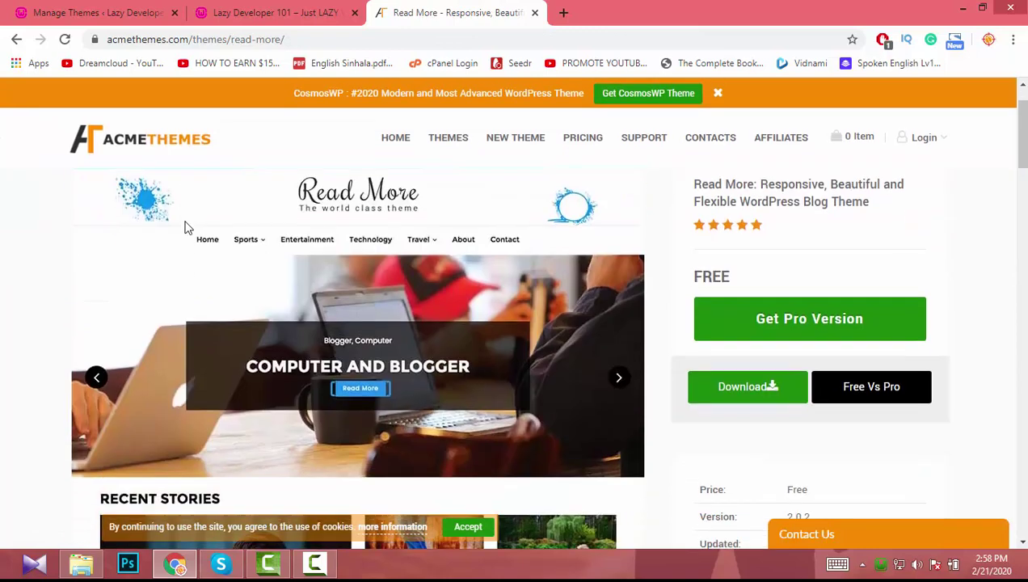
{"action": "left_click", "coordinate": [185, 323]}
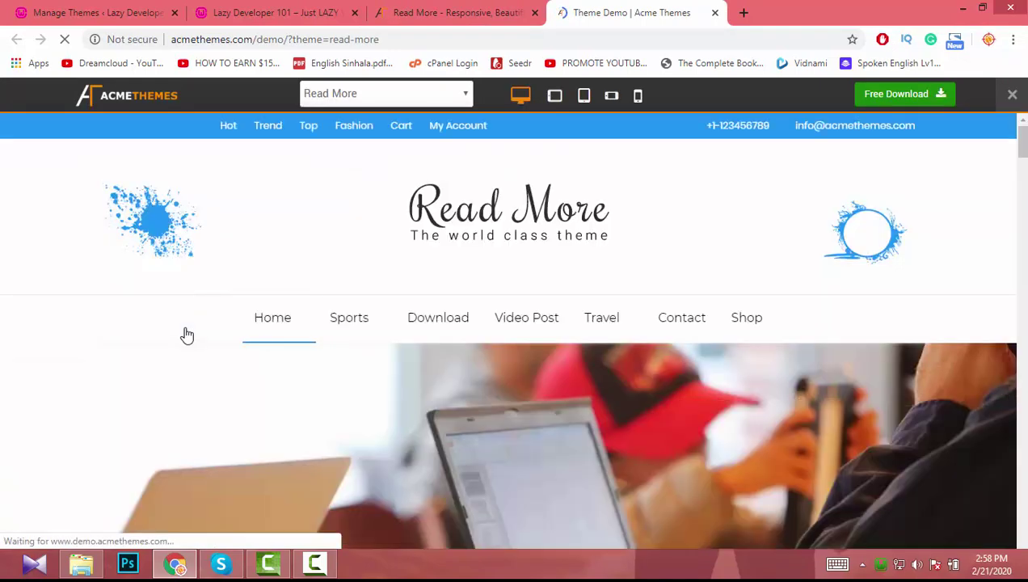
{"action": "mouse_move", "coordinate": [329, 323]}
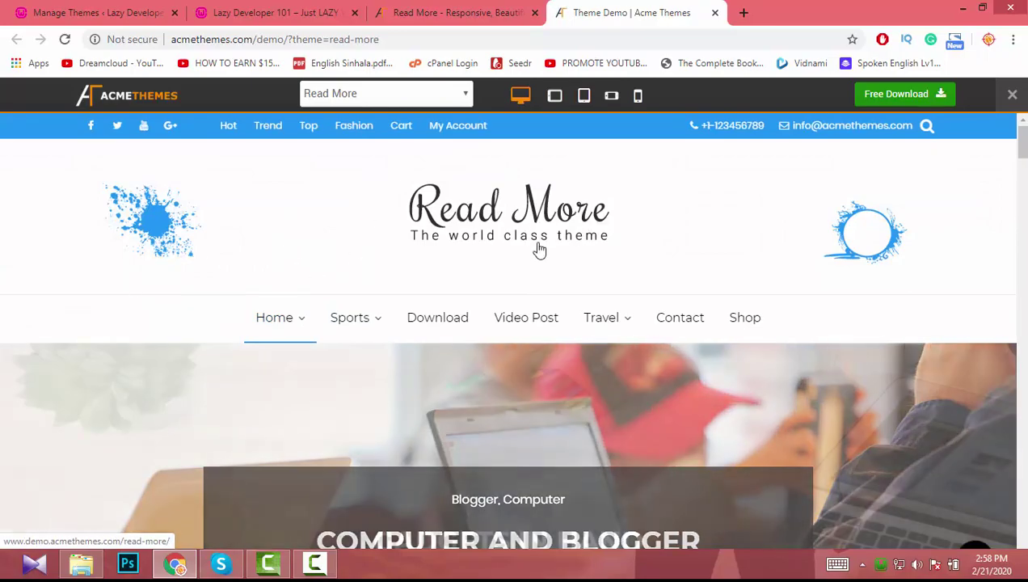
{"action": "scroll", "coordinate": [540, 250], "scroll_direction": "down", "scroll_amount": 6}
{"action": "scroll", "coordinate": [534, 256], "scroll_direction": "up", "scroll_amount": 4}
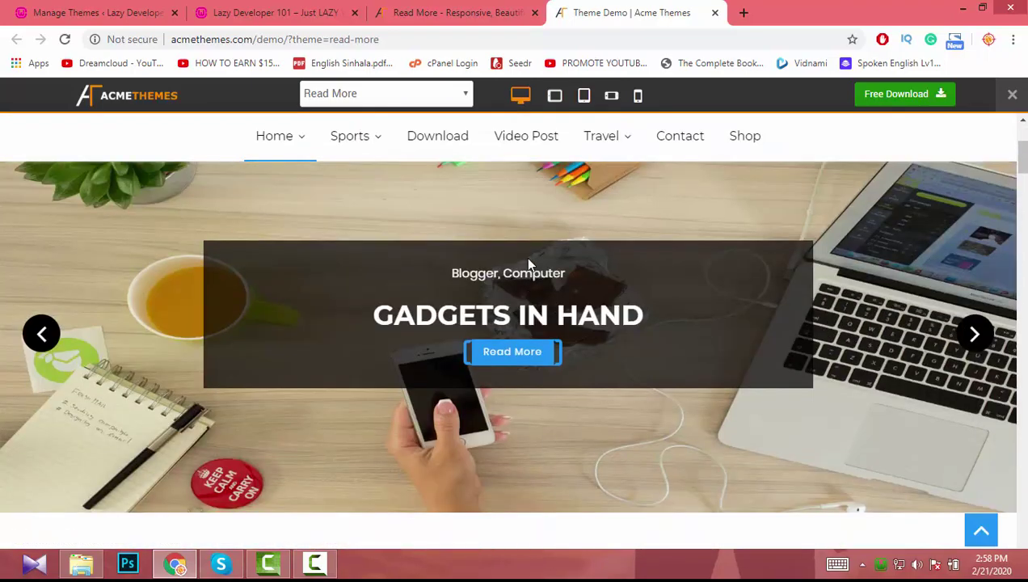
{"action": "scroll", "coordinate": [528, 264], "scroll_direction": "down", "scroll_amount": 10}
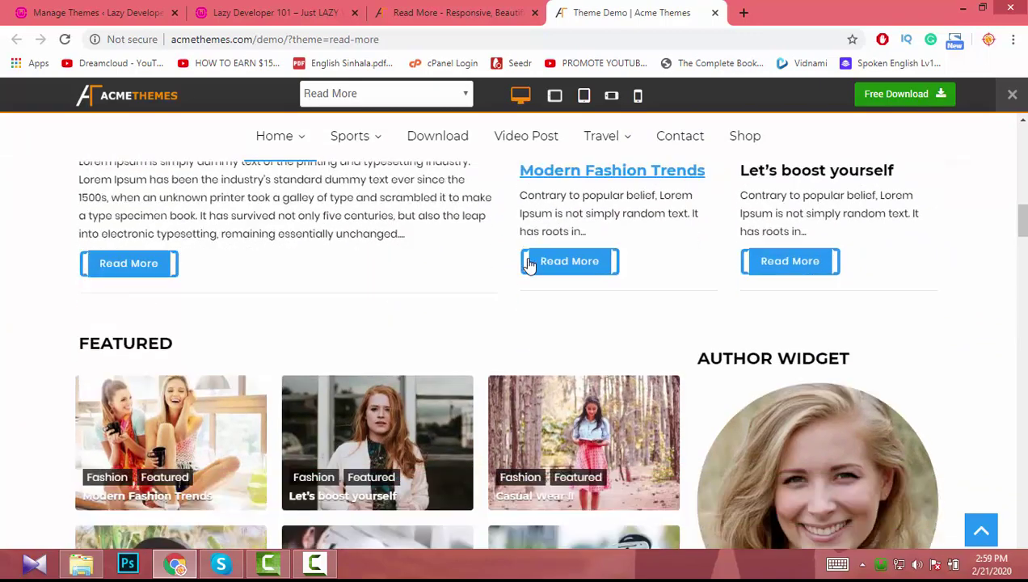
{"action": "scroll", "coordinate": [529, 266], "scroll_direction": "down", "scroll_amount": 1}
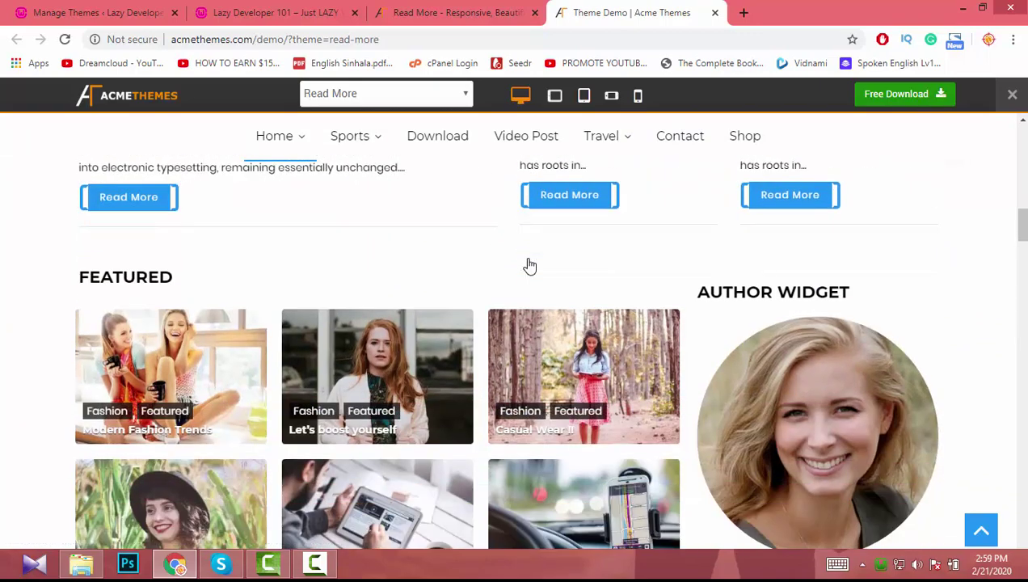
{"action": "scroll", "coordinate": [529, 265], "scroll_direction": "down", "scroll_amount": 5}
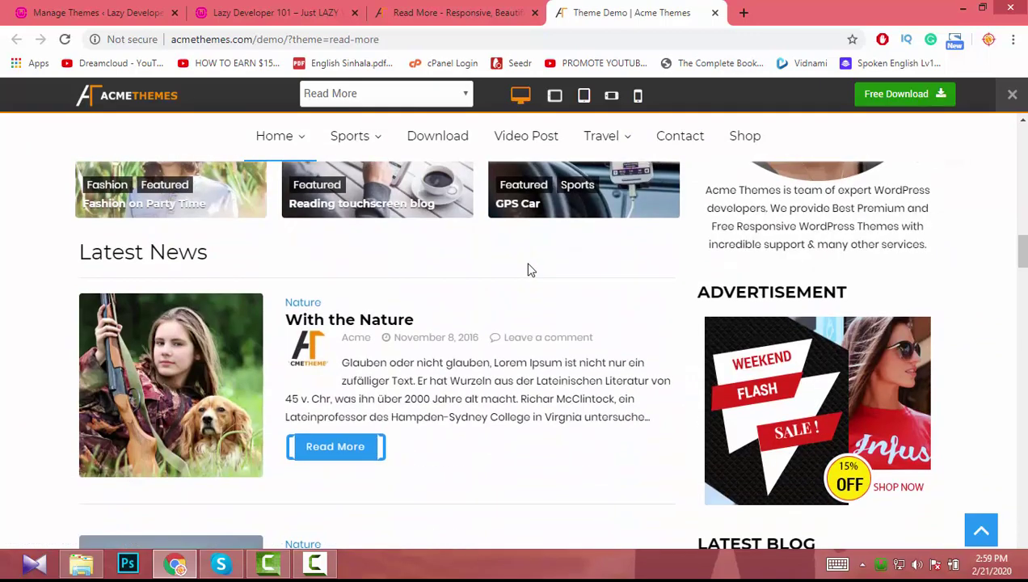
{"action": "scroll", "coordinate": [530, 269], "scroll_direction": "up", "scroll_amount": 4}
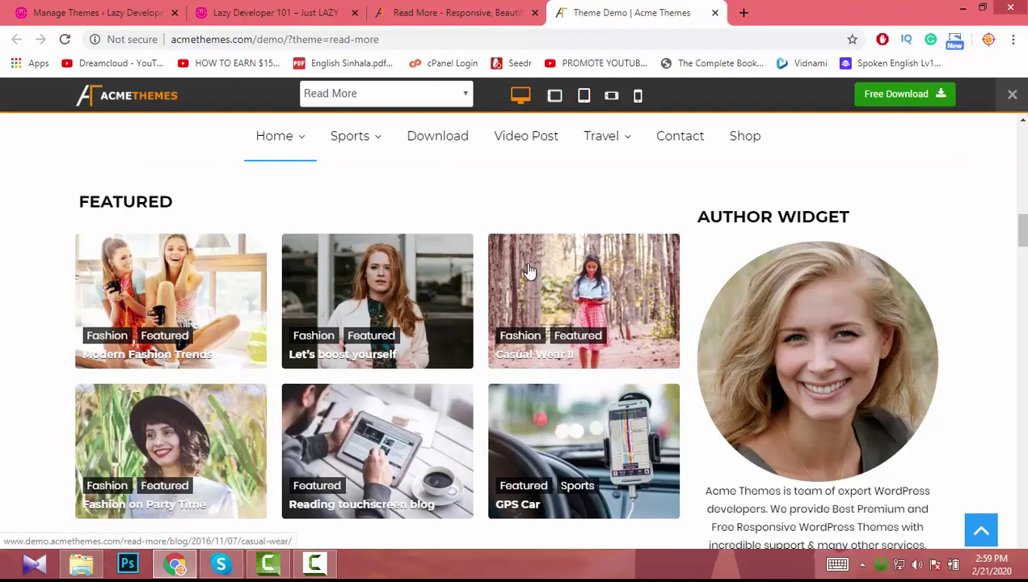
{"action": "scroll", "coordinate": [529, 269], "scroll_direction": "up", "scroll_amount": 10}
{"action": "scroll", "coordinate": [529, 272], "scroll_direction": "up", "scroll_amount": 2}
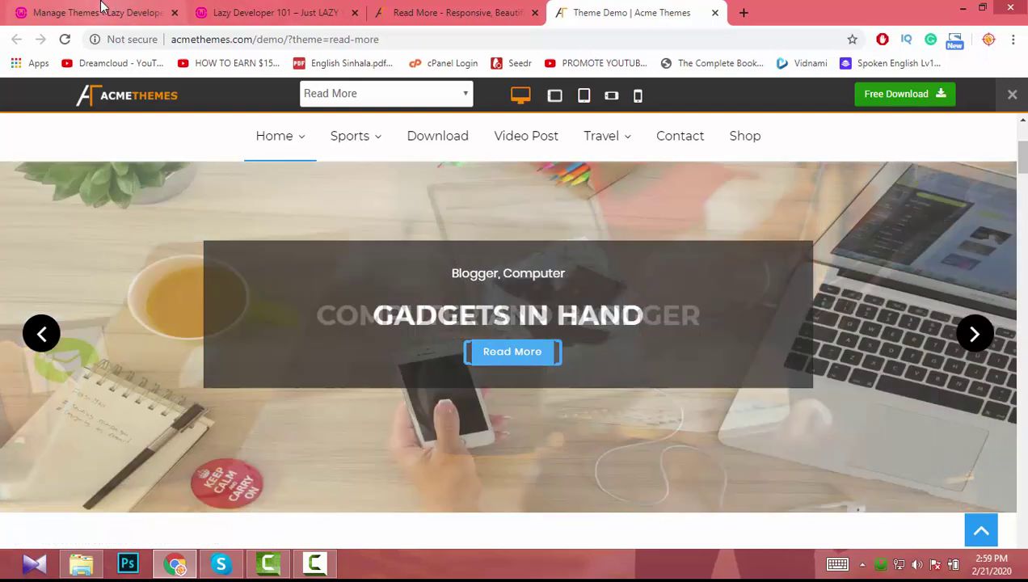
Step: Open the Customizer for the site's active theme from the WordPress admin, review its list of option sections, and close it
{"action": "left_click", "coordinate": [102, 10]}
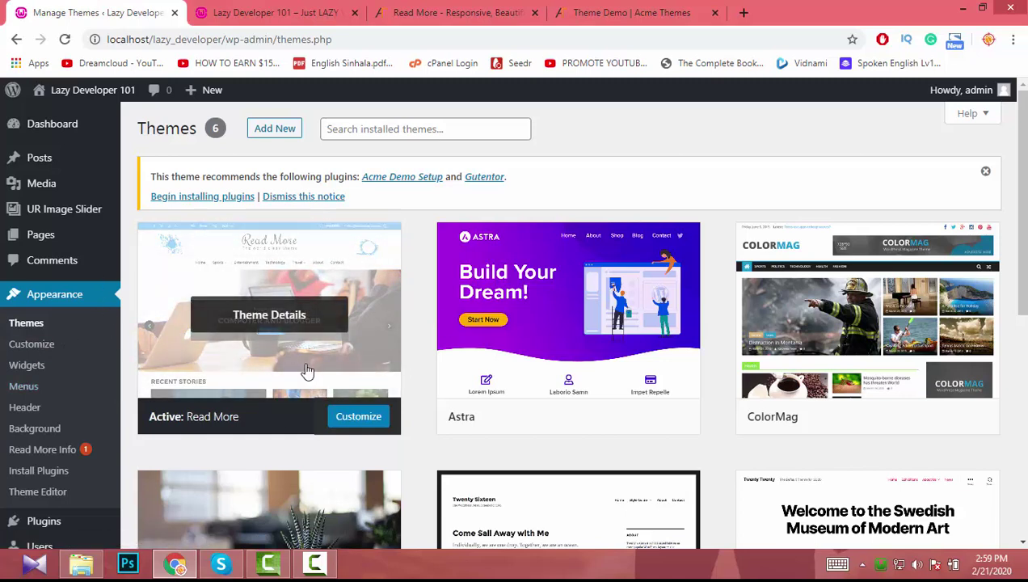
{"action": "left_click", "coordinate": [37, 350]}
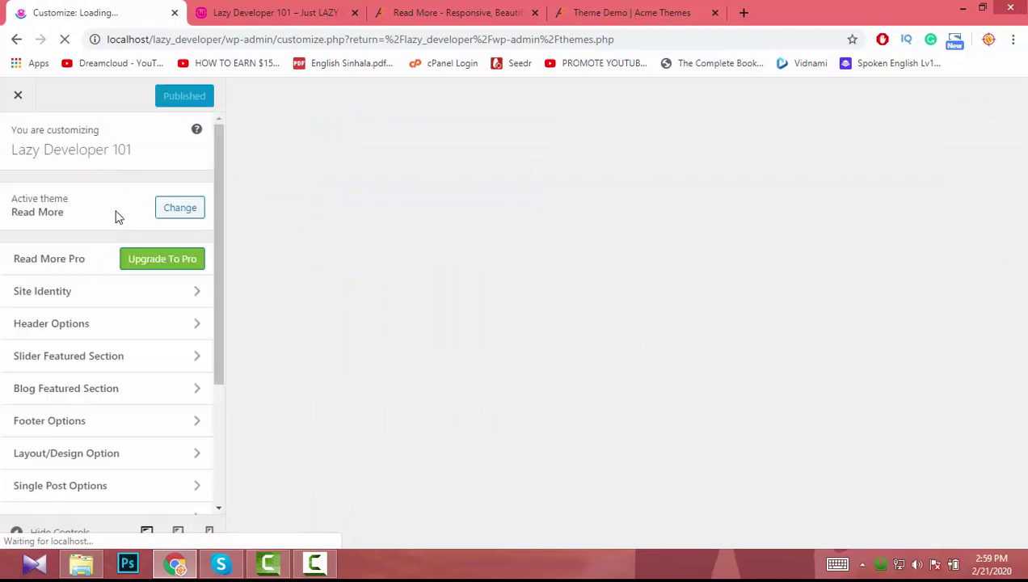
{"action": "scroll", "coordinate": [115, 267], "scroll_direction": "down", "scroll_amount": 2}
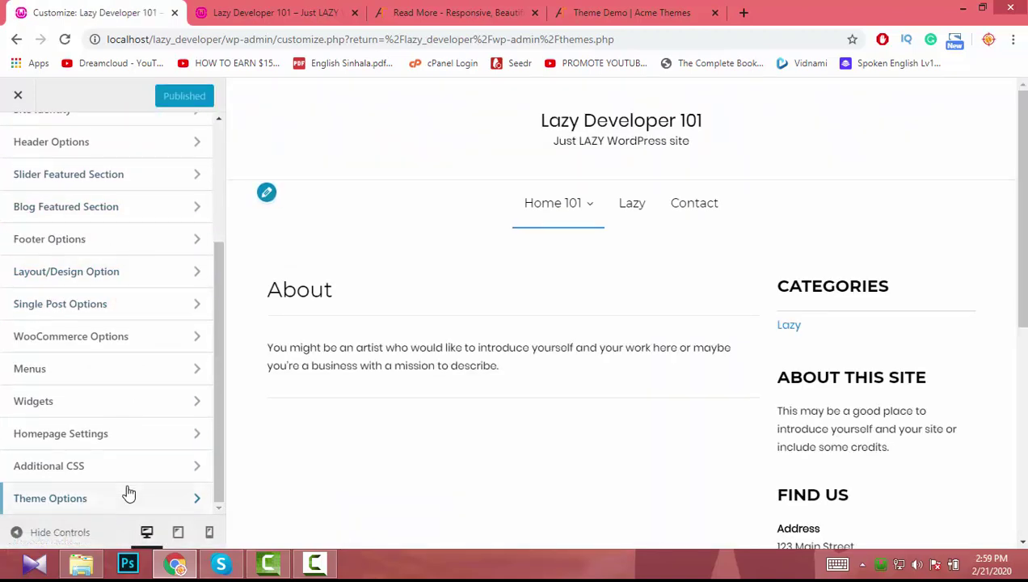
{"action": "scroll", "coordinate": [128, 492], "scroll_direction": "up", "scroll_amount": 1}
{"action": "scroll", "coordinate": [129, 492], "scroll_direction": "up", "scroll_amount": 2}
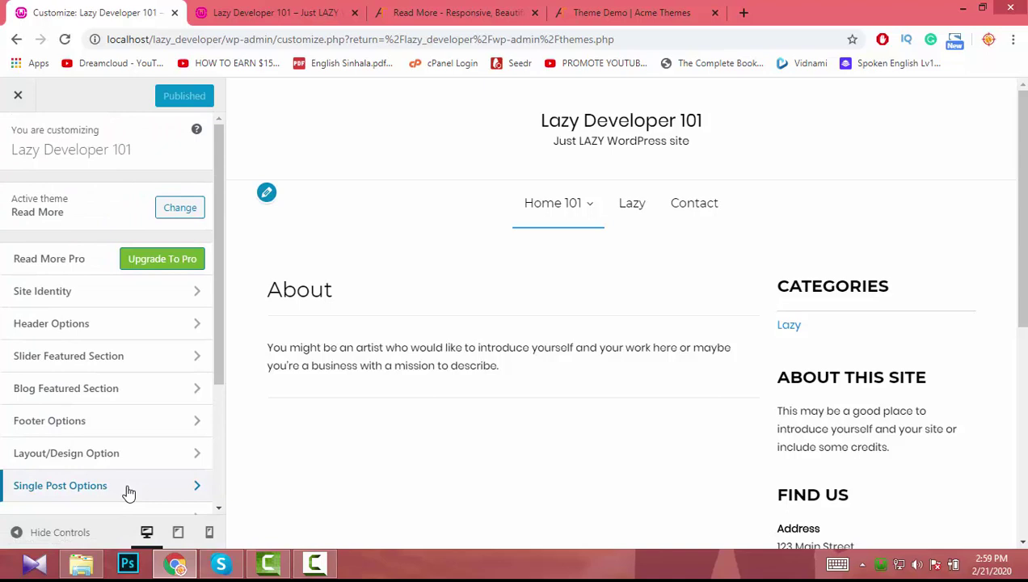
{"action": "scroll", "coordinate": [90, 388], "scroll_direction": "down", "scroll_amount": 3}
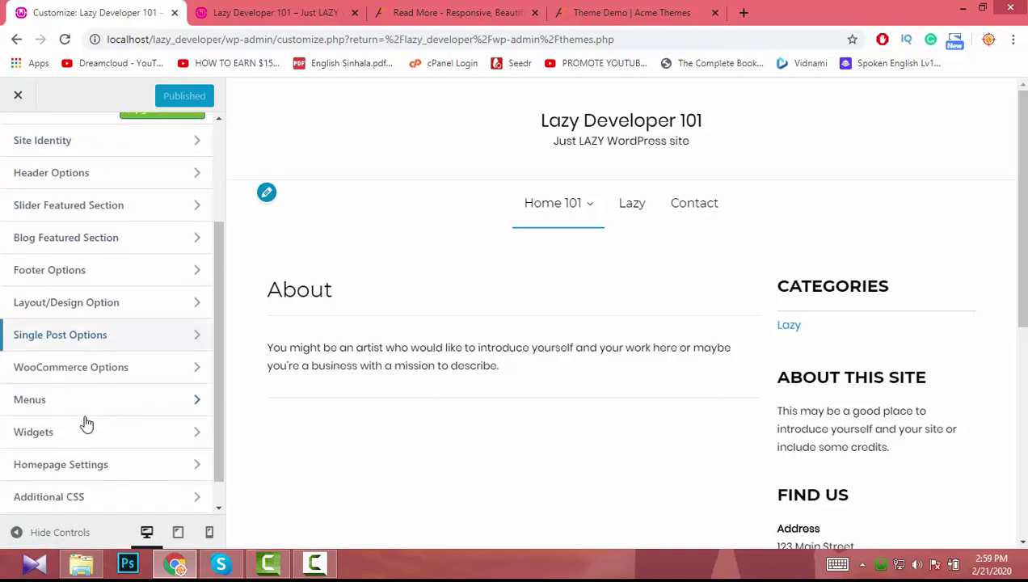
{"action": "scroll", "coordinate": [102, 466], "scroll_direction": "up", "scroll_amount": 2}
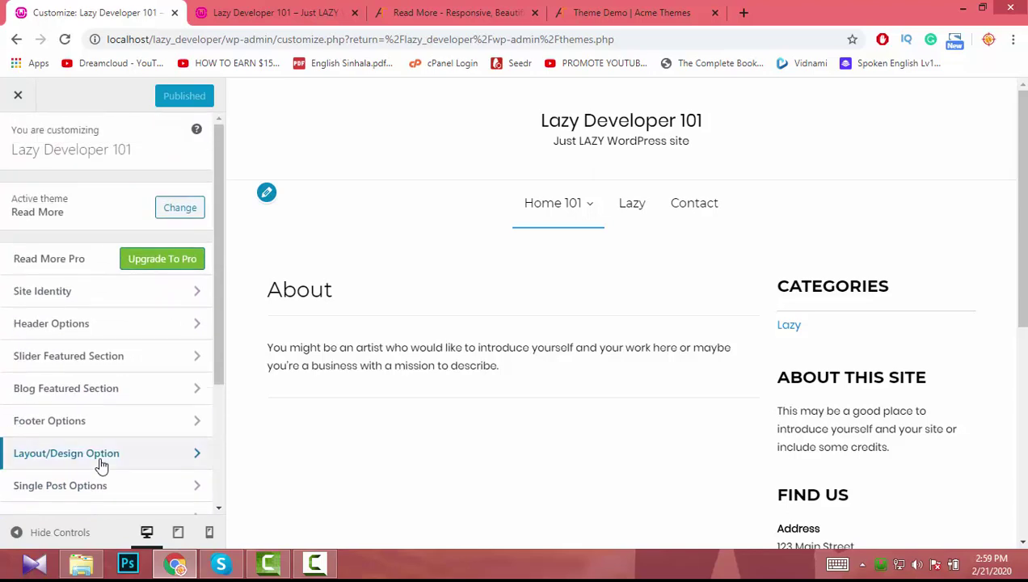
{"action": "left_click", "coordinate": [18, 109]}
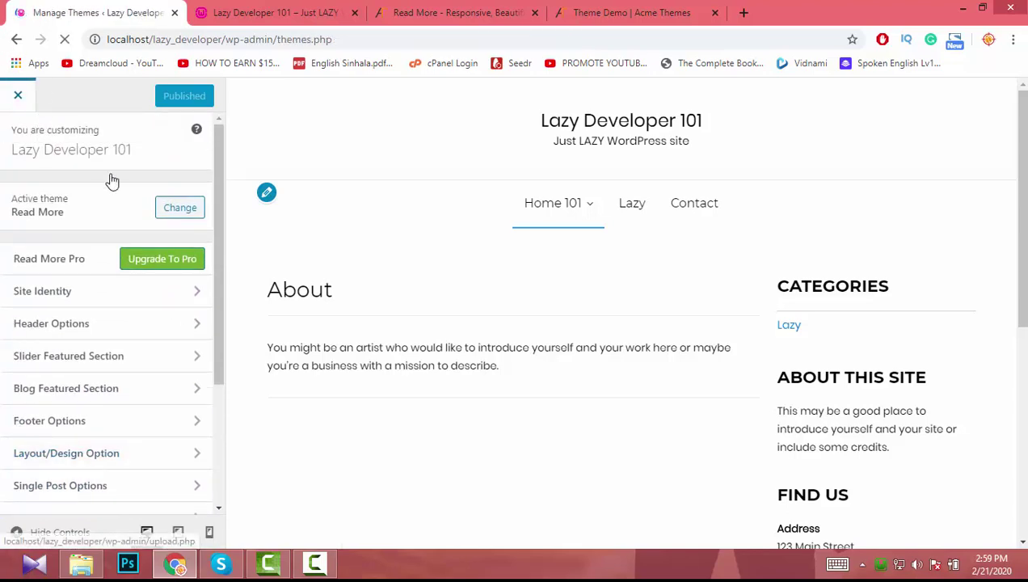
{"action": "scroll", "coordinate": [110, 179], "scroll_direction": "down", "scroll_amount": 1}
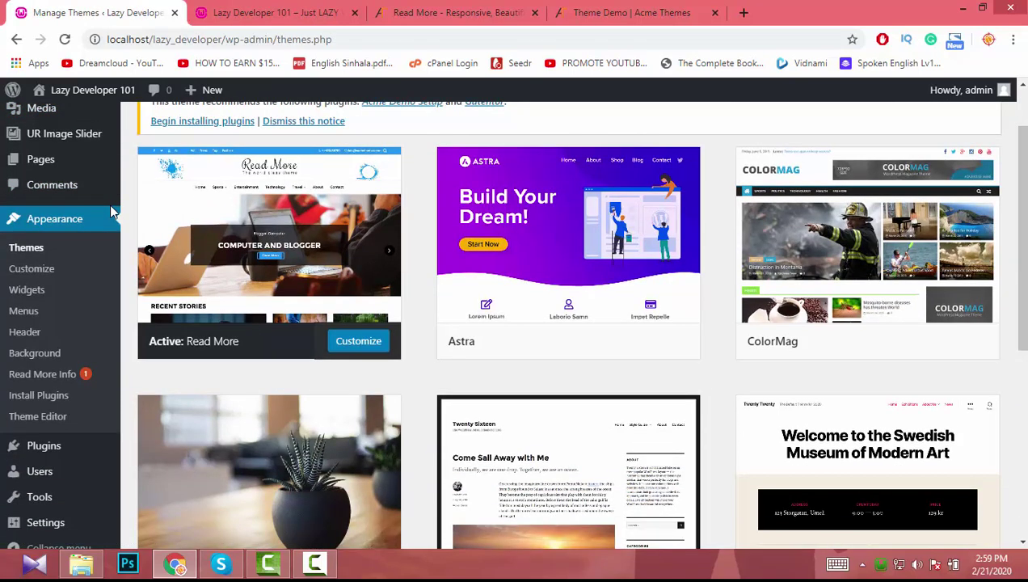
Step: Return to the Read More theme demo and examine its header, slider, featured post sections and author widget
{"action": "left_click", "coordinate": [465, 6]}
{"action": "left_click", "coordinate": [631, 10]}
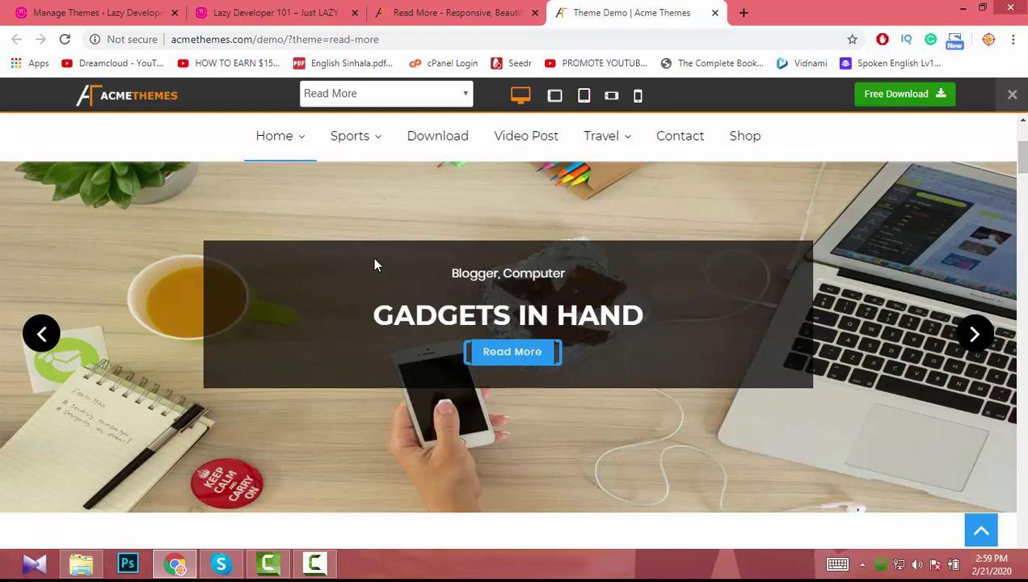
{"action": "scroll", "coordinate": [375, 265], "scroll_direction": "up", "scroll_amount": 3}
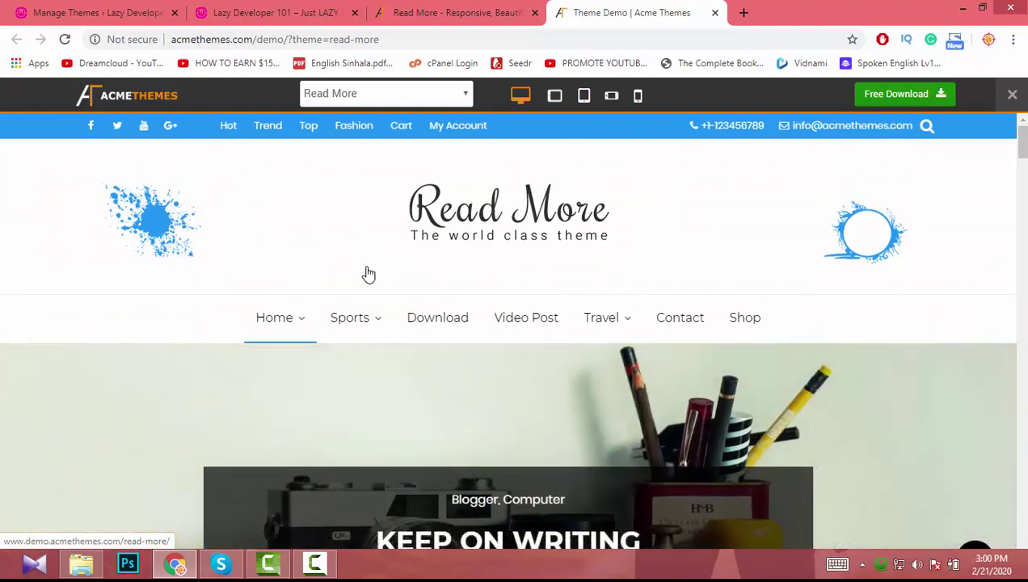
{"action": "scroll", "coordinate": [360, 287], "scroll_direction": "down", "scroll_amount": 4}
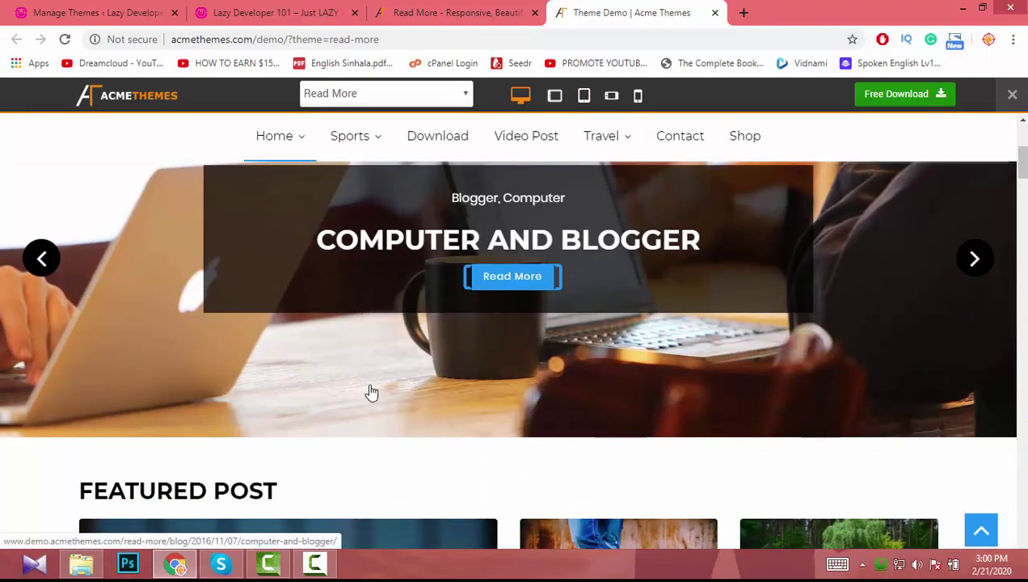
{"action": "scroll", "coordinate": [367, 393], "scroll_direction": "down", "scroll_amount": 3}
{"action": "scroll", "coordinate": [464, 323], "scroll_direction": "down", "scroll_amount": 7}
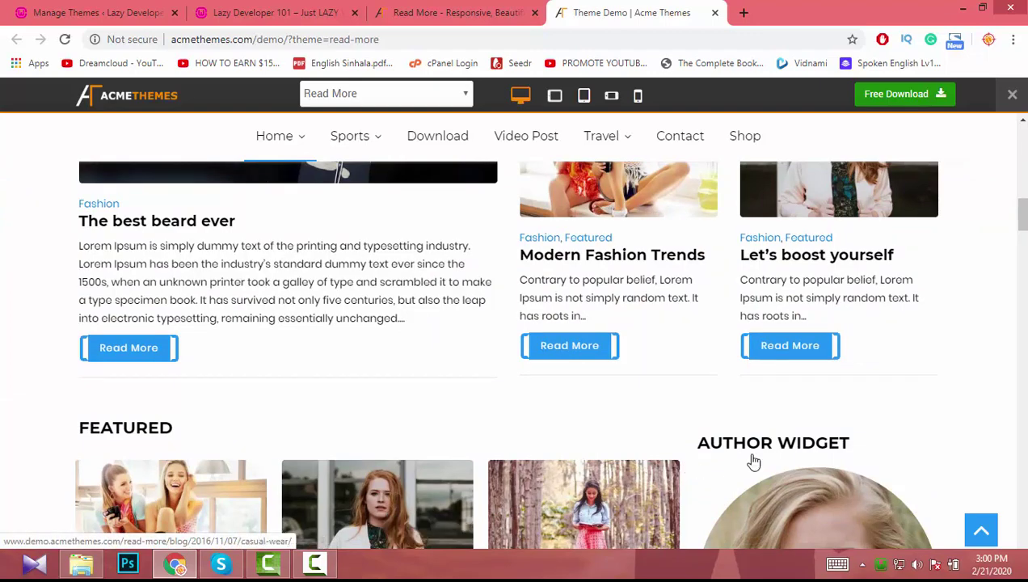
{"action": "scroll", "coordinate": [728, 380], "scroll_direction": "down", "scroll_amount": 5}
{"action": "scroll", "coordinate": [825, 465], "scroll_direction": "up", "scroll_amount": 3}
{"action": "scroll", "coordinate": [884, 360], "scroll_direction": "down", "scroll_amount": 3}
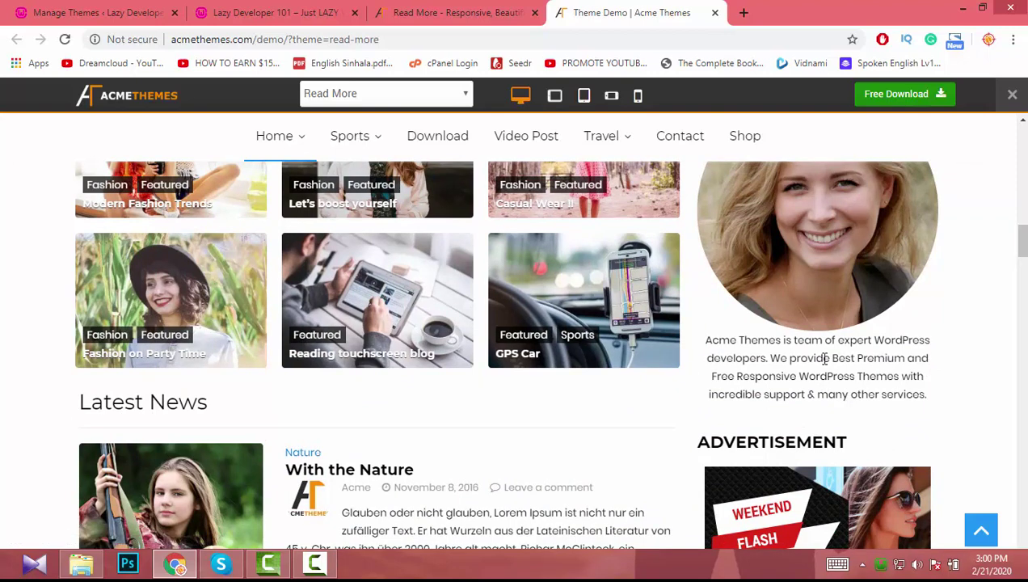
Step: Search the web for "read more theme documentation" from the Read More theme page's tab and open the AcmeThemes Documentation result
{"action": "left_click", "coordinate": [420, 6]}
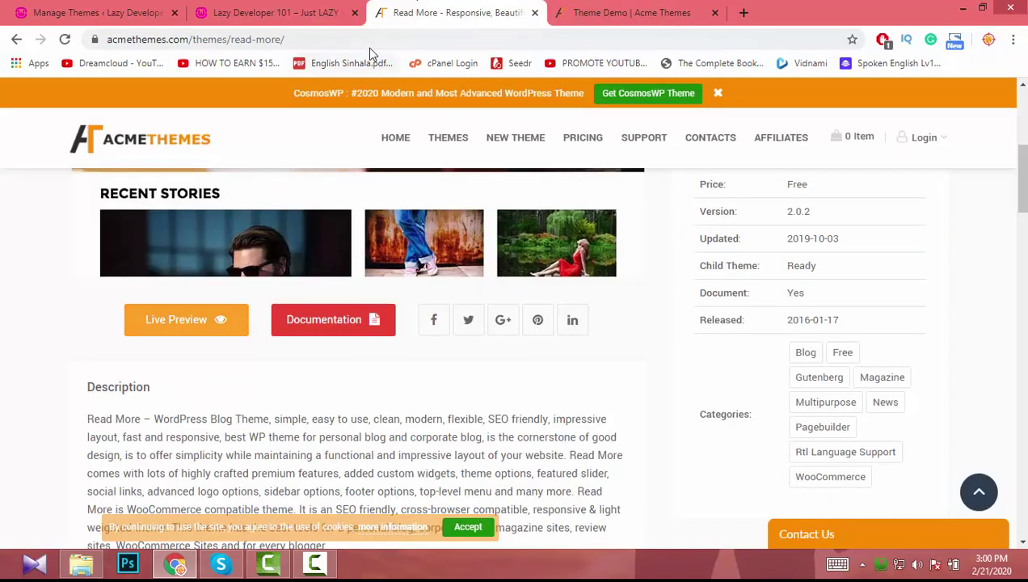
{"action": "left_click", "coordinate": [372, 45]}
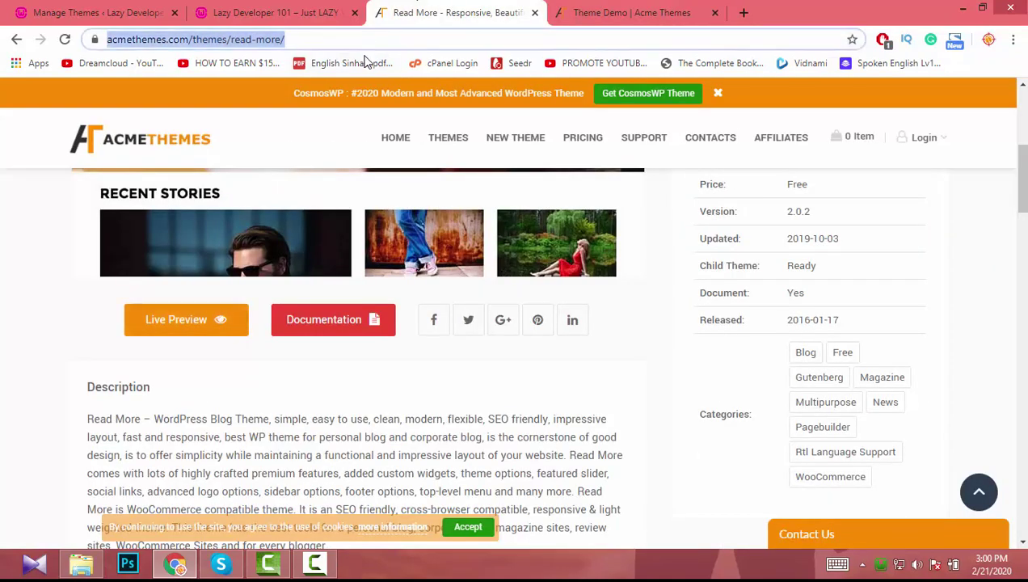
{"action": "type", "text": "read"}
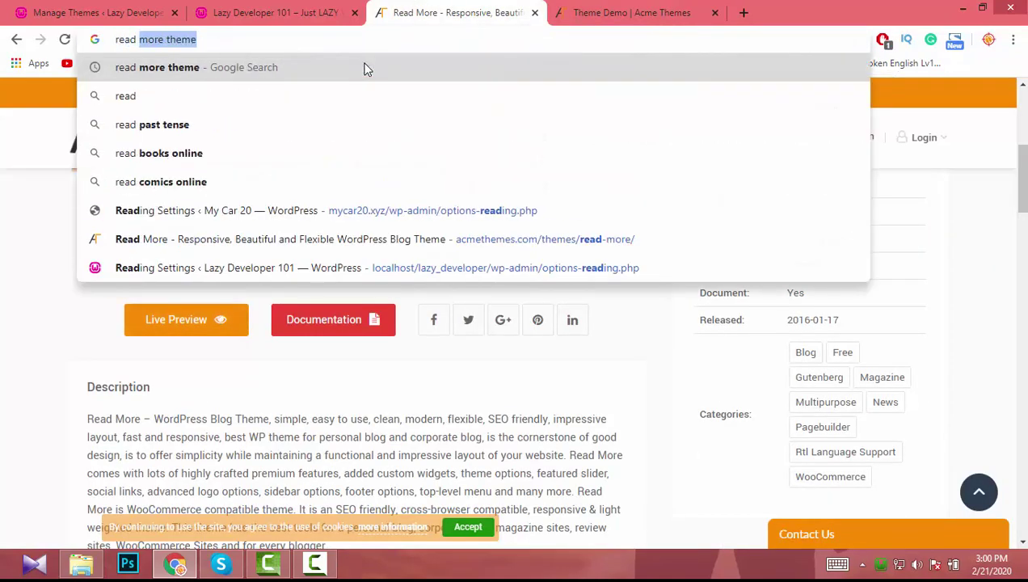
{"action": "type", "text": " more theme"}
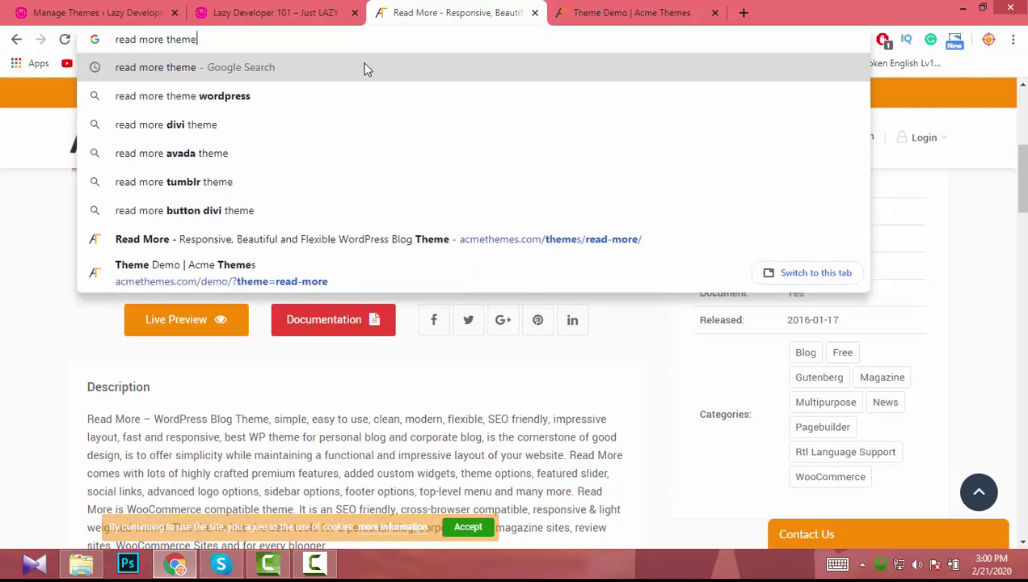
{"action": "type", "text": " docu"}
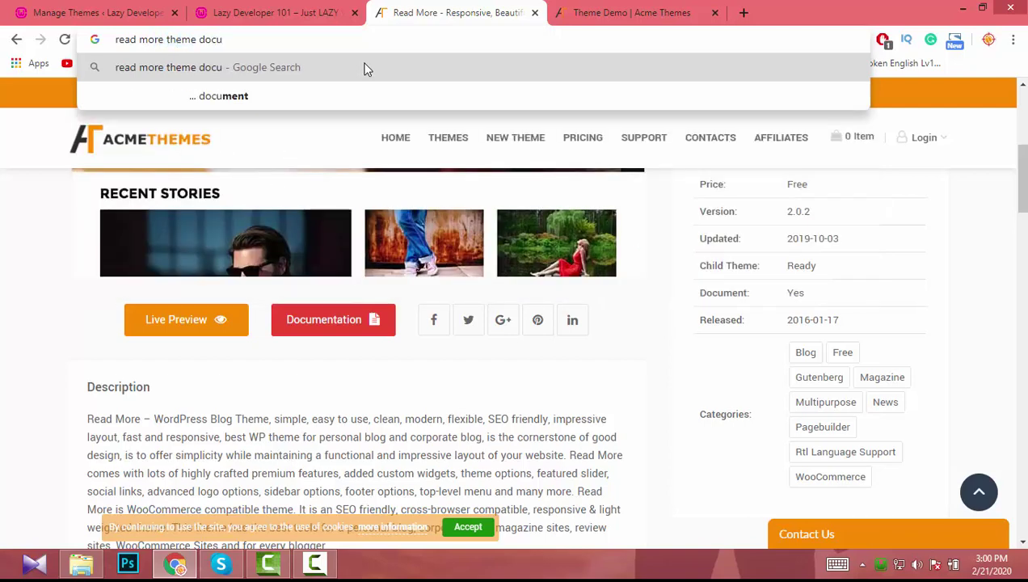
{"action": "key", "text": "Down"}
{"action": "type", "text": "tation"}
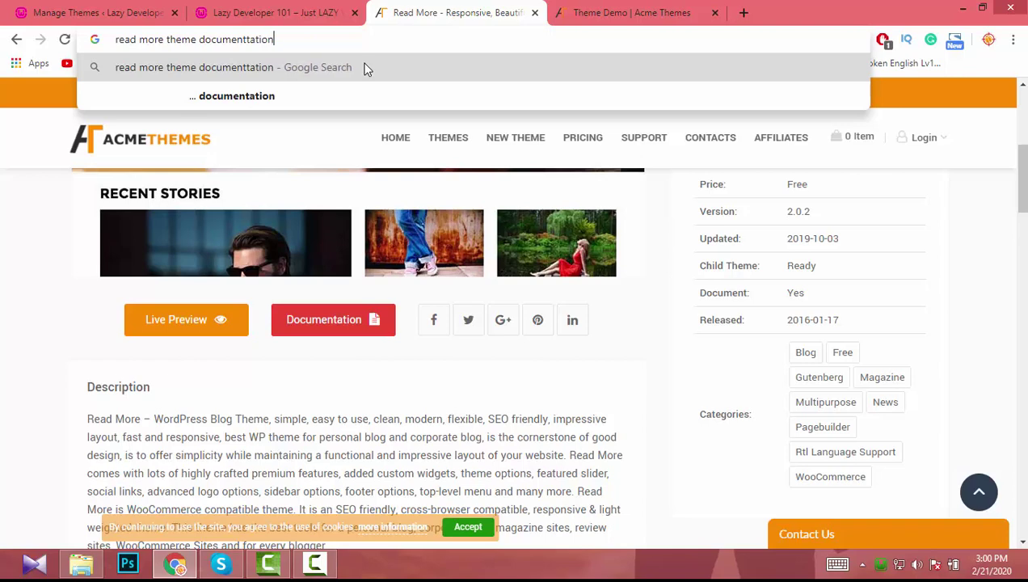
{"action": "key", "text": "Return"}
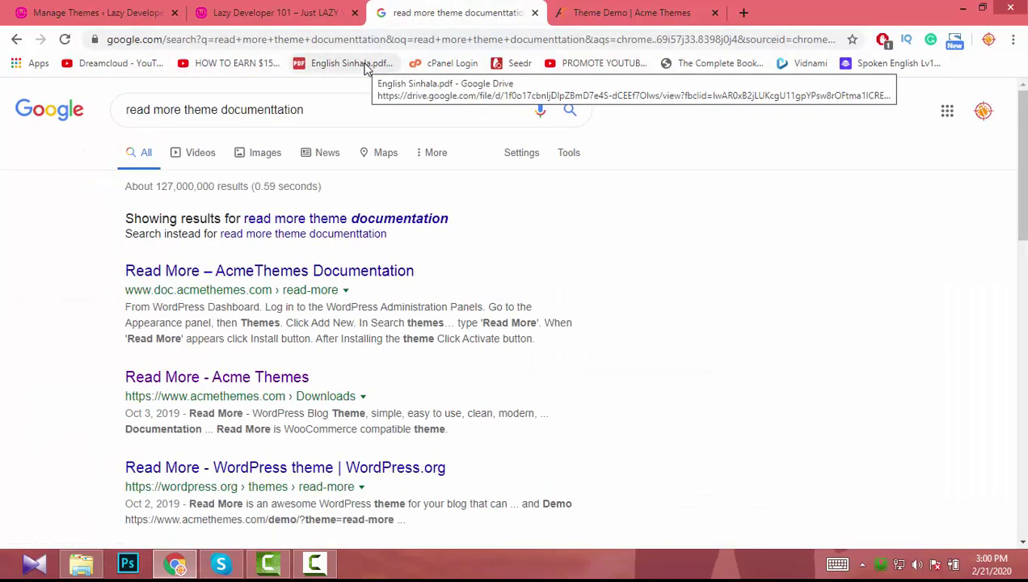
{"action": "left_click", "coordinate": [434, 219]}
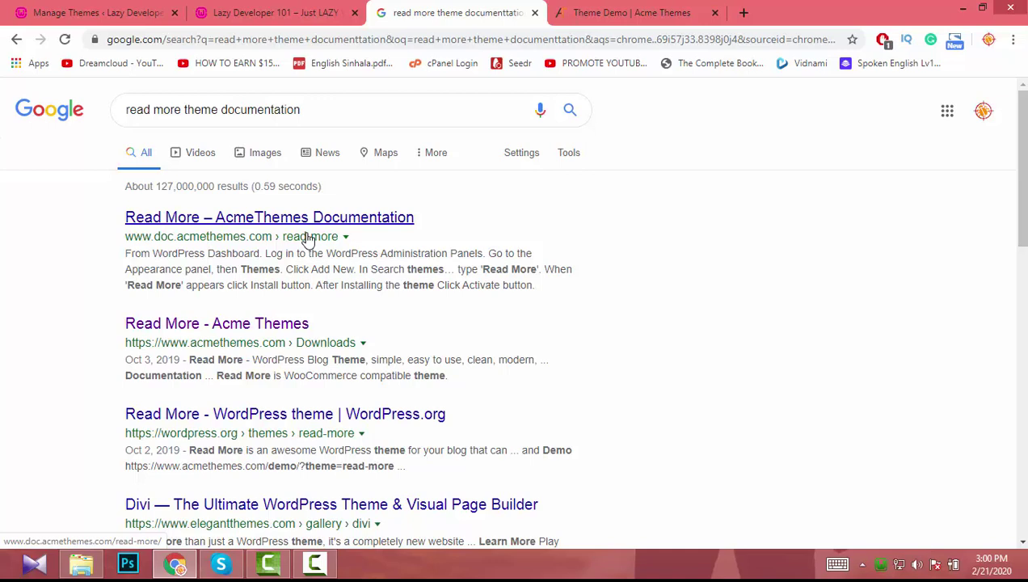
{"action": "left_click", "coordinate": [226, 219]}
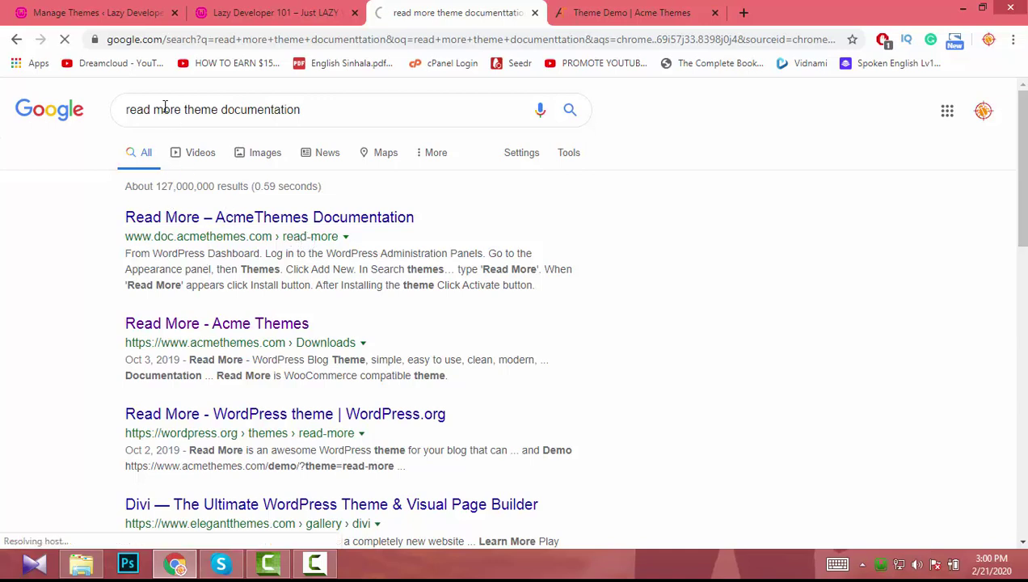
Step: Return to the WordPress admin, open the Customizer from the Themes page to review its option sections, and close it
{"action": "left_click", "coordinate": [138, 12]}
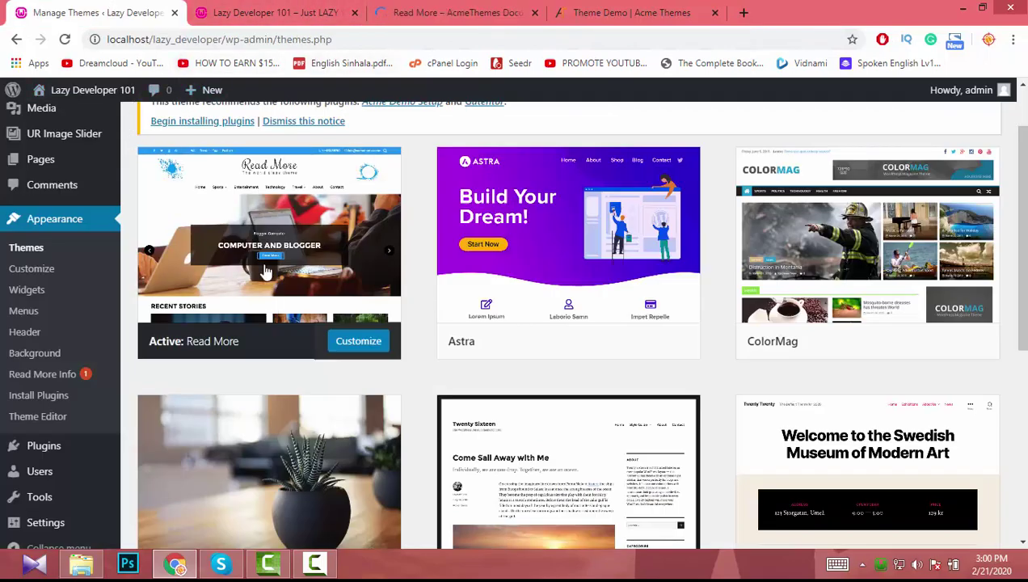
{"action": "scroll", "coordinate": [145, 243], "scroll_direction": "up", "scroll_amount": 1}
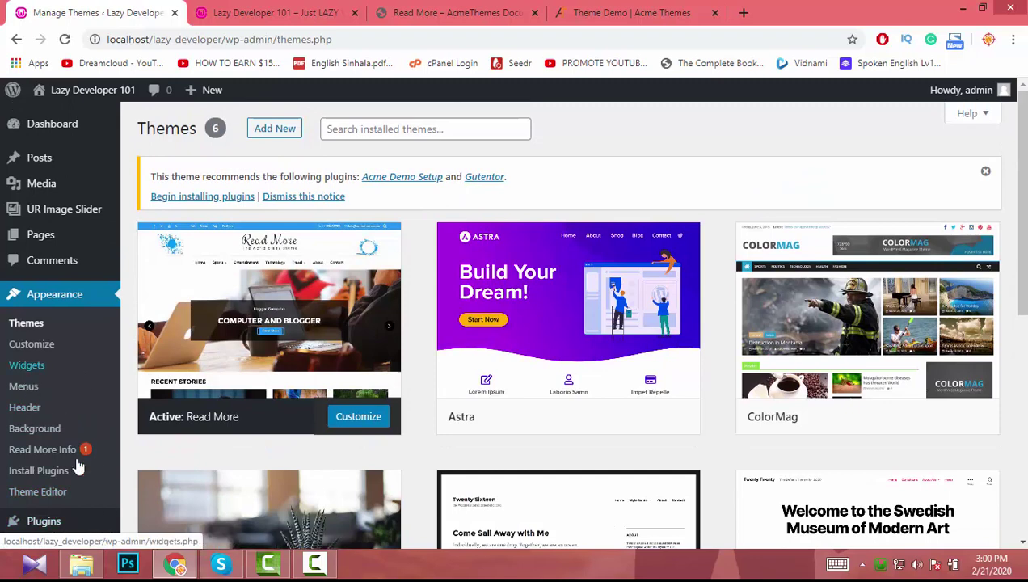
{"action": "left_click", "coordinate": [29, 345]}
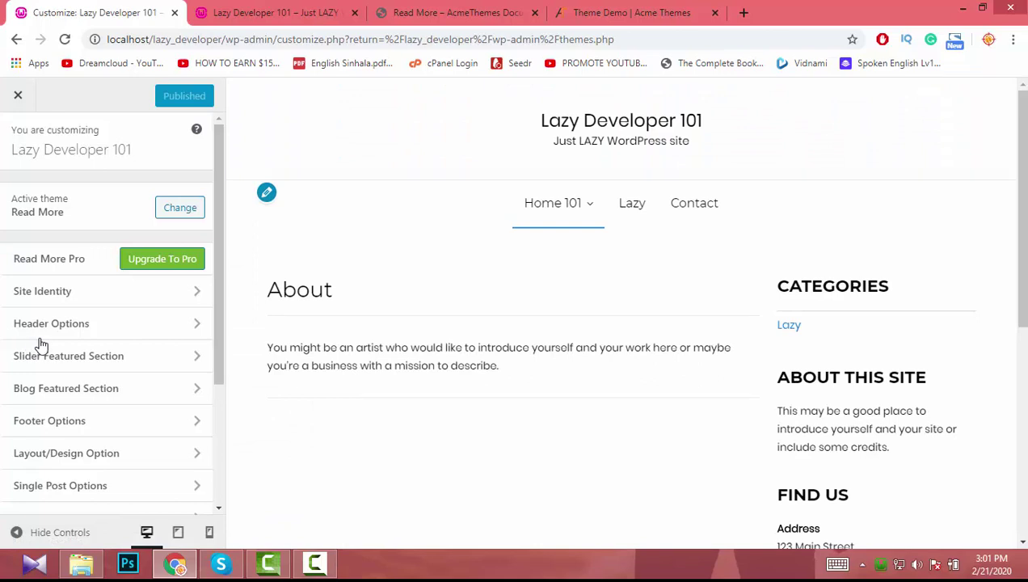
{"action": "left_click", "coordinate": [16, 113]}
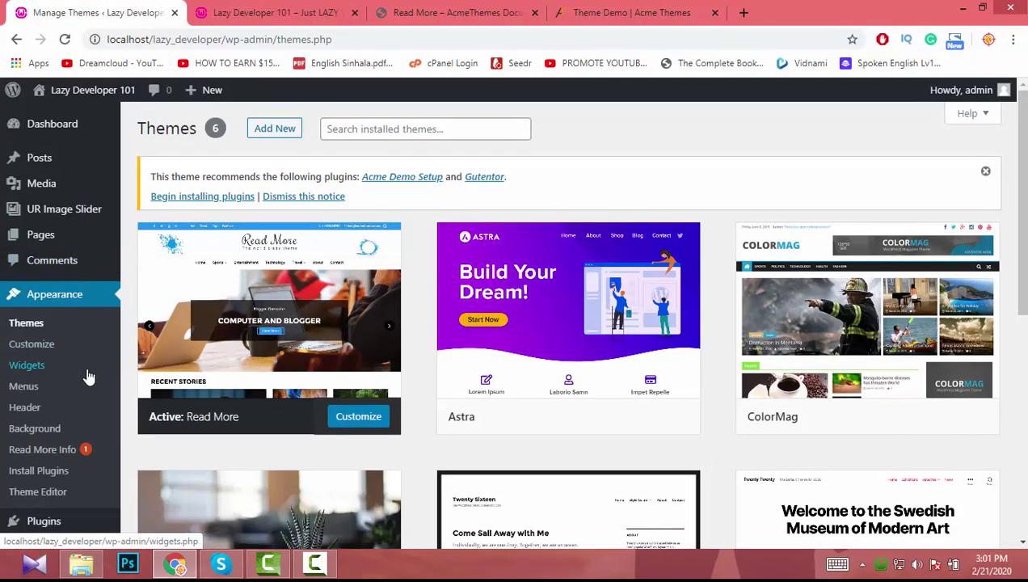
Step: Open the Read More Info page in the WordPress admin and follow its link to the full theme documentation
{"action": "scroll", "coordinate": [32, 364], "scroll_direction": "down", "scroll_amount": 4}
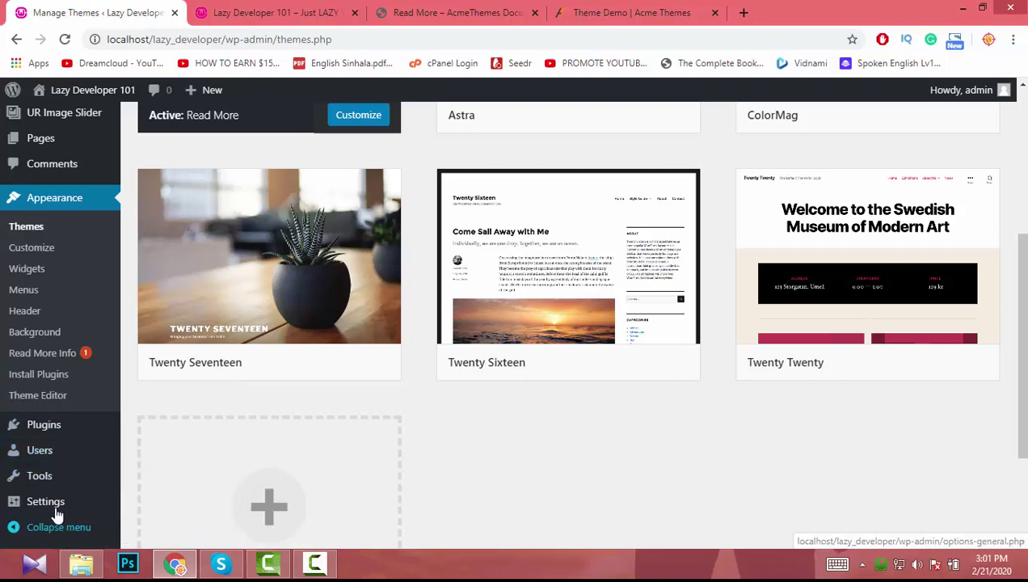
{"action": "left_click", "coordinate": [62, 364]}
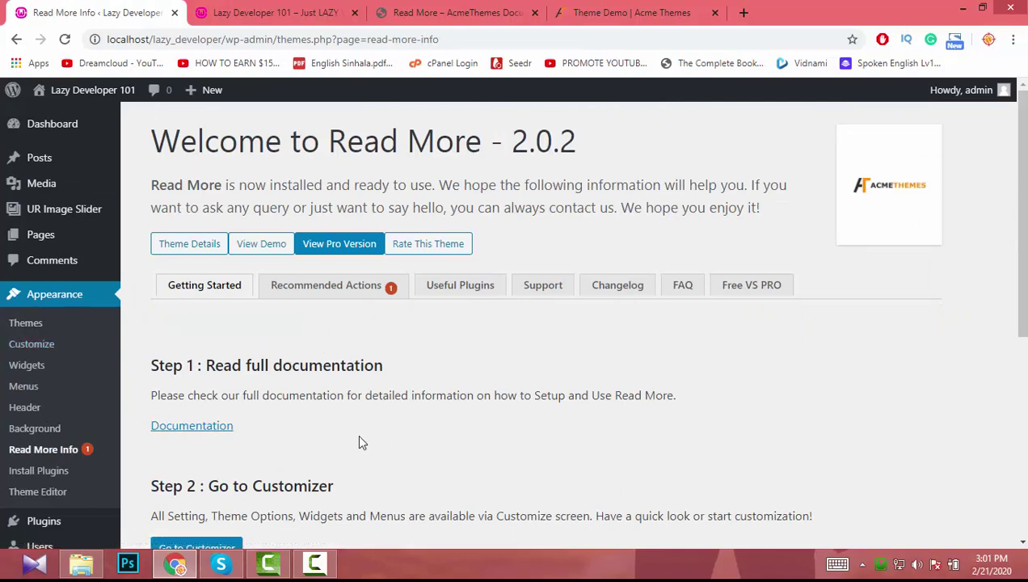
{"action": "scroll", "coordinate": [356, 434], "scroll_direction": "down", "scroll_amount": 2}
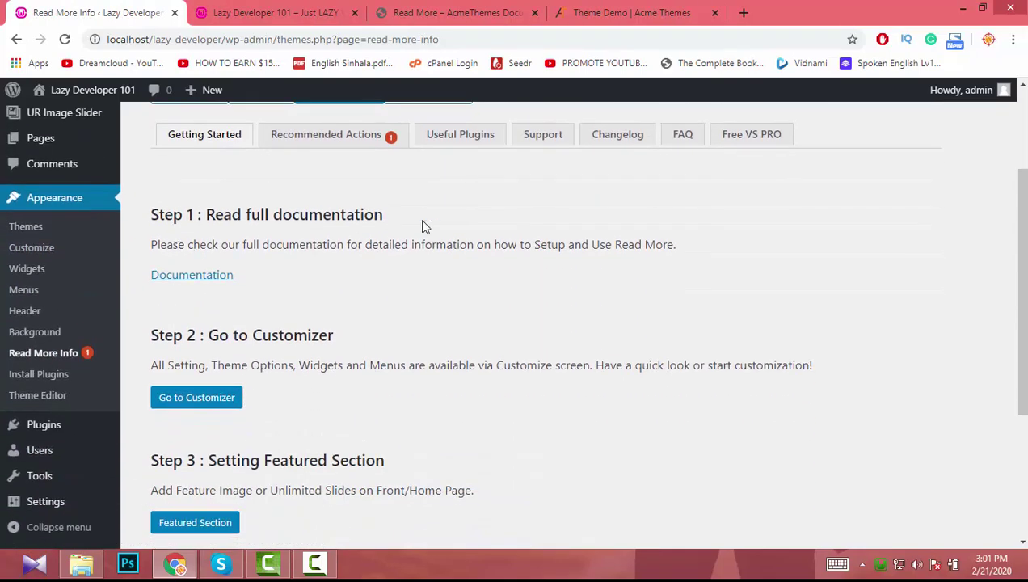
{"action": "left_click", "coordinate": [186, 275]}
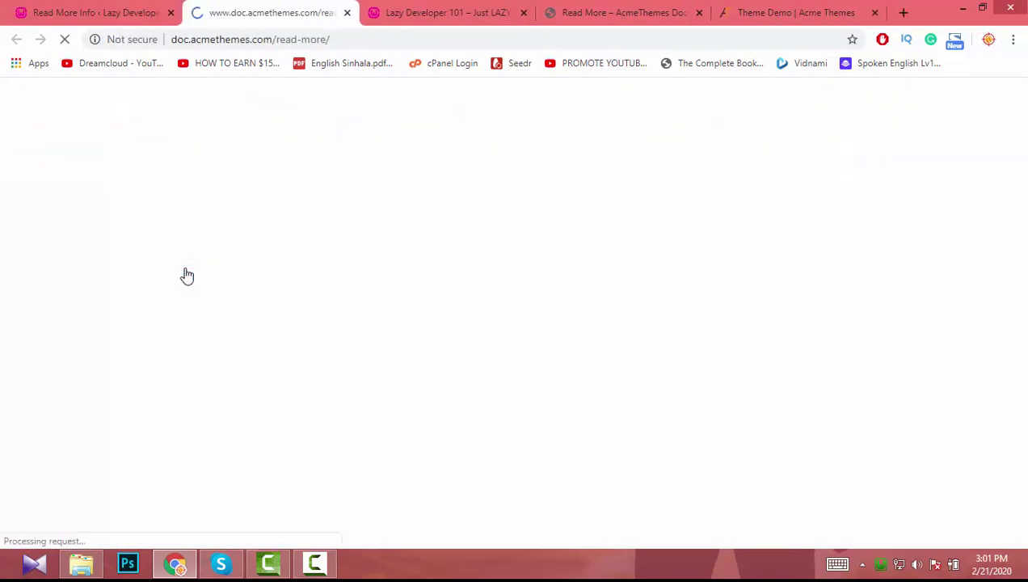
Step: Go back to the Read More Info page and review the Getting Started steps for the Customizer, Featured Section and Blog Featured Section
{"action": "left_click", "coordinate": [87, 10]}
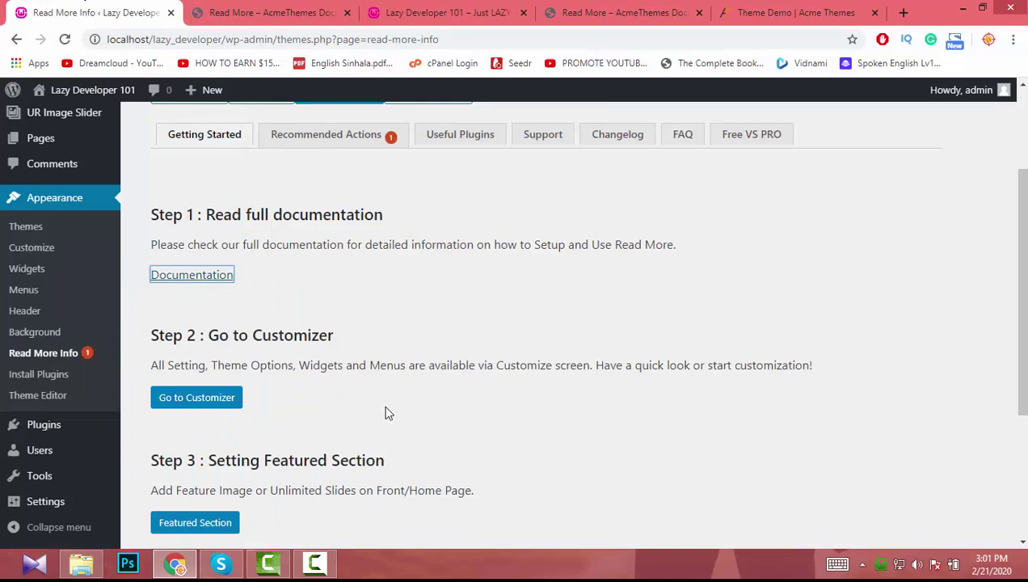
{"action": "scroll", "coordinate": [385, 413], "scroll_direction": "down", "scroll_amount": 1}
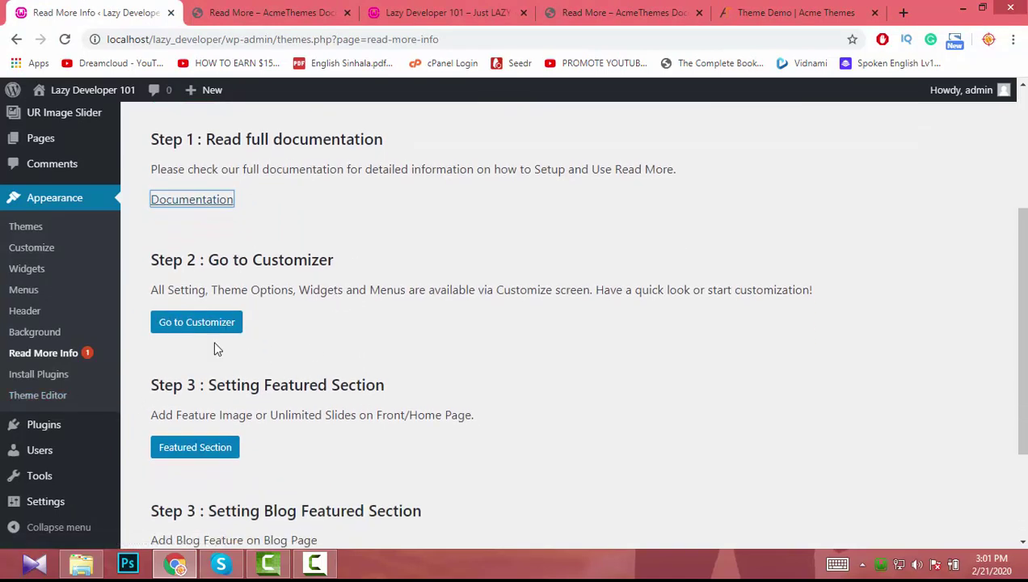
{"action": "scroll", "coordinate": [271, 410], "scroll_direction": "down", "scroll_amount": 2}
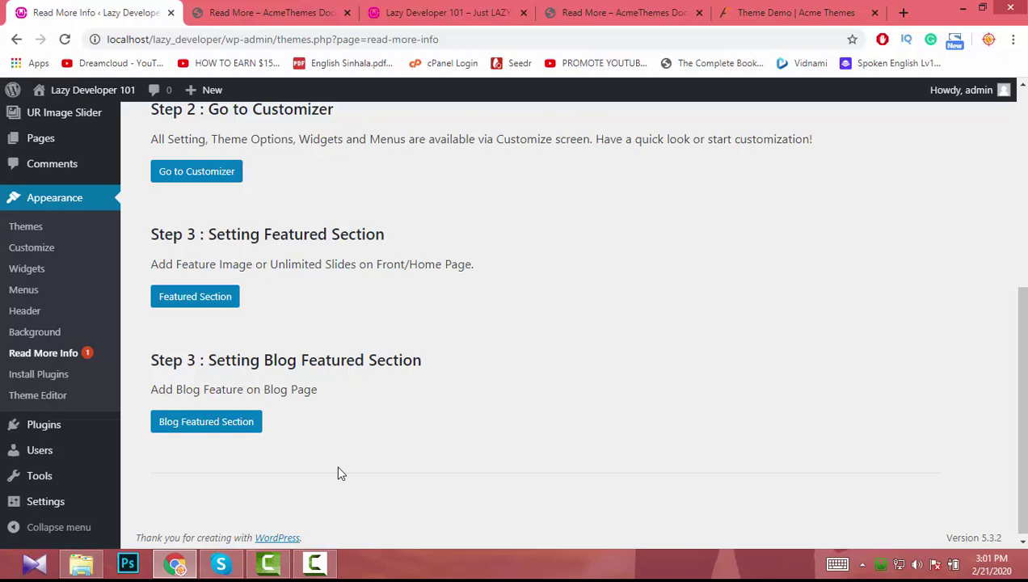
{"action": "scroll", "coordinate": [338, 473], "scroll_direction": "up", "scroll_amount": 5}
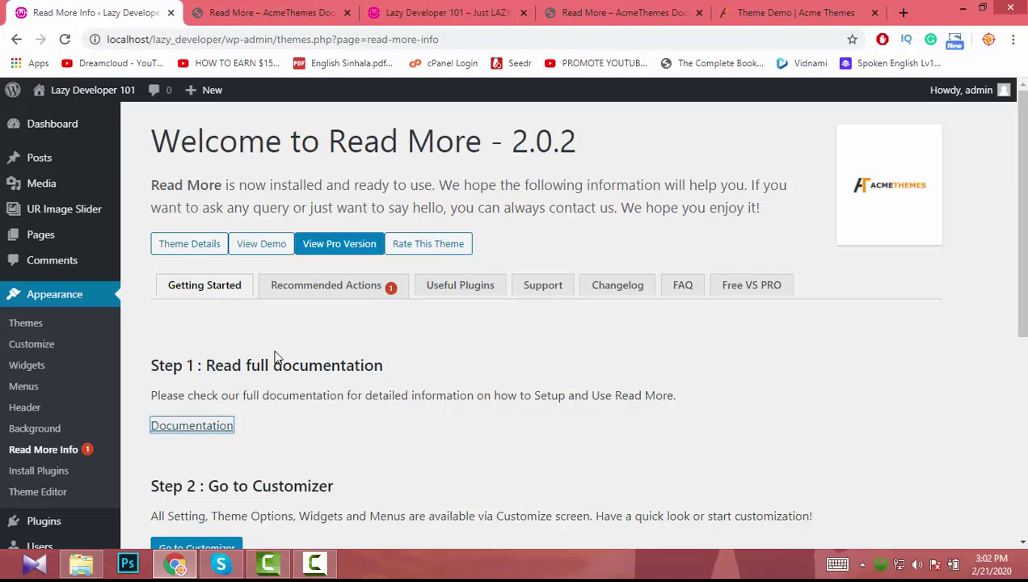
Step: Switch to the Read More theme demo and look over its featured posts, slider and header
{"action": "left_click", "coordinate": [796, 10]}
{"action": "scroll", "coordinate": [501, 453], "scroll_direction": "up", "scroll_amount": 8}
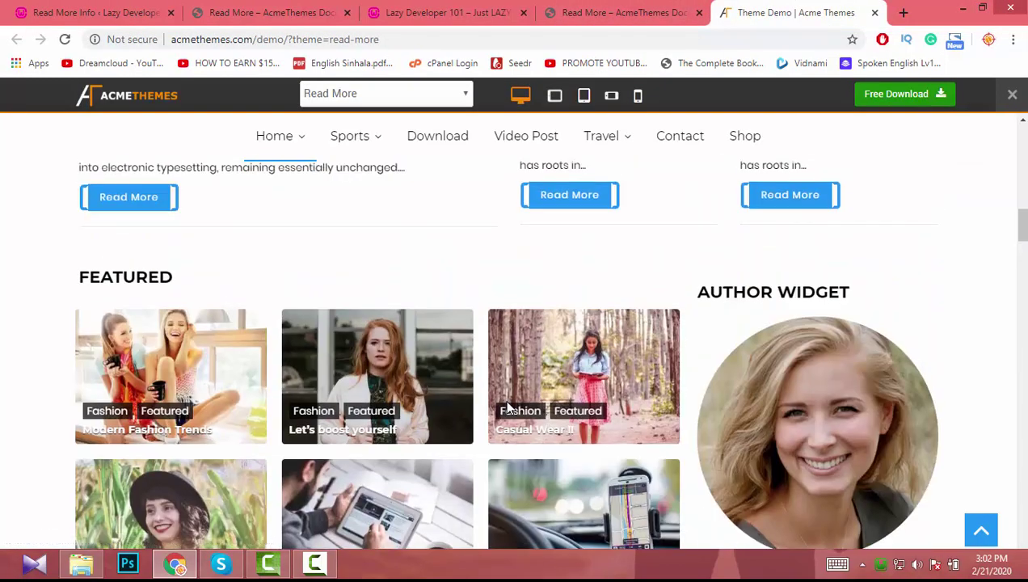
{"action": "scroll", "coordinate": [533, 366], "scroll_direction": "up", "scroll_amount": 6}
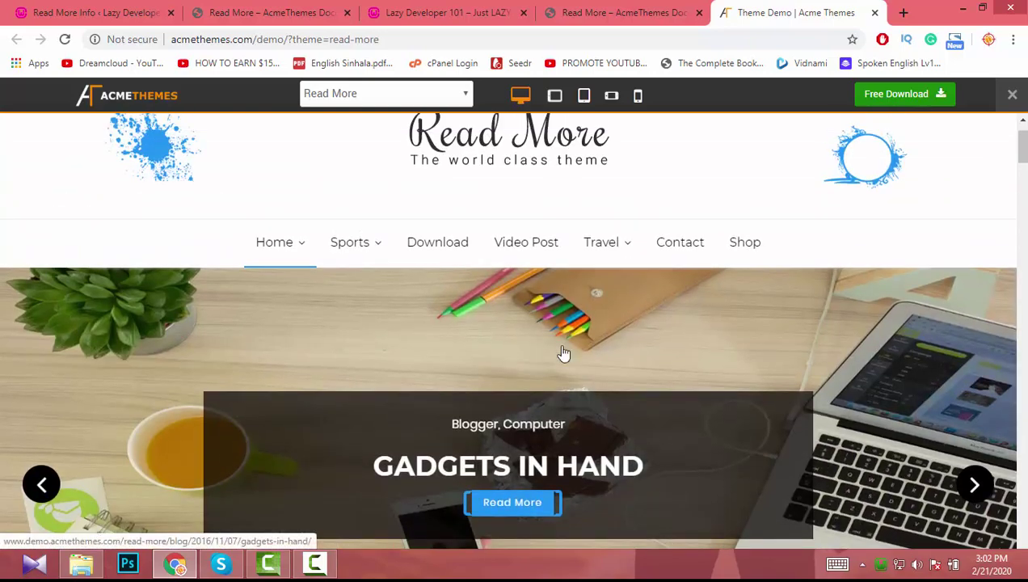
Step: Read the Theme Installation and DummyData sections of the Read More documentation opened from the WordPress admin
{"action": "left_click", "coordinate": [260, 12]}
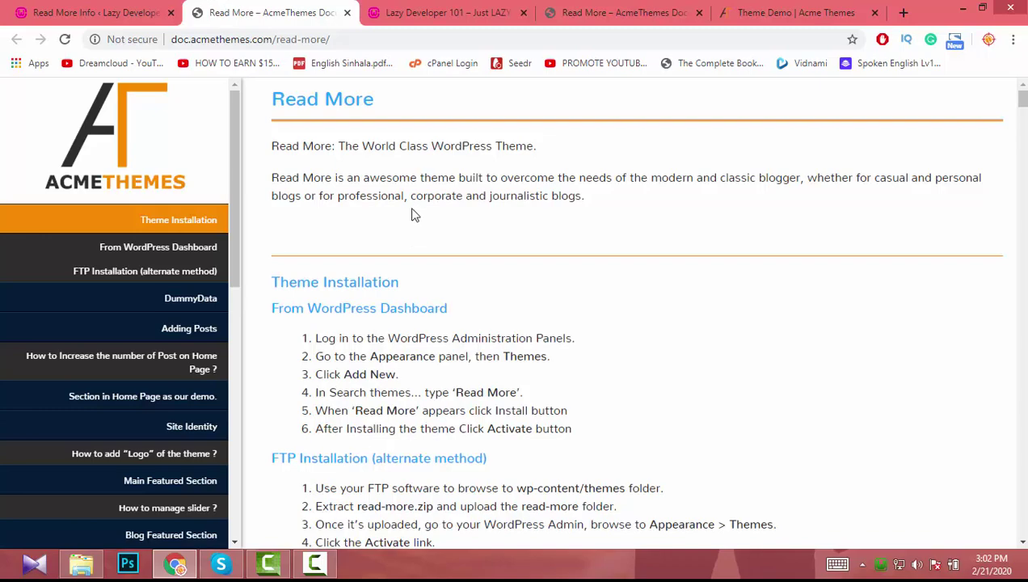
{"action": "scroll", "coordinate": [384, 267], "scroll_direction": "down", "scroll_amount": 3}
{"action": "scroll", "coordinate": [383, 271], "scroll_direction": "down", "scroll_amount": 3}
{"action": "scroll", "coordinate": [374, 266], "scroll_direction": "up", "scroll_amount": 7}
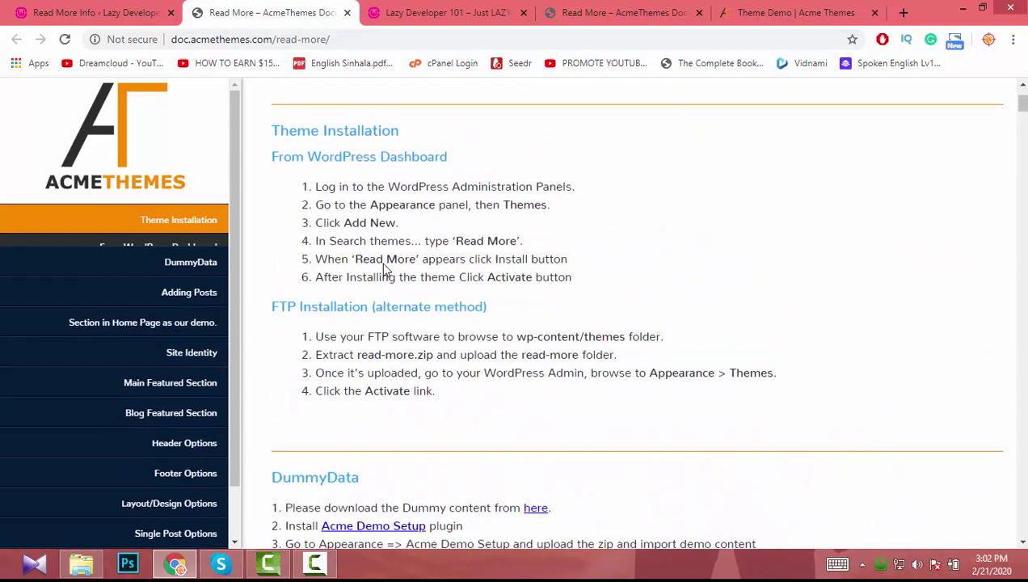
{"action": "scroll", "coordinate": [394, 356], "scroll_direction": "down", "scroll_amount": 1}
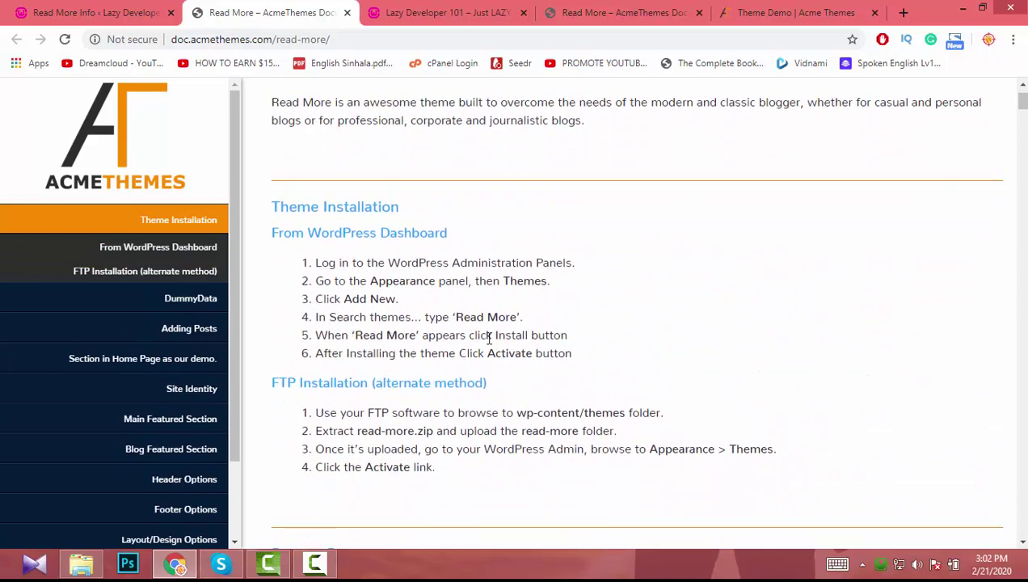
{"action": "scroll", "coordinate": [489, 339], "scroll_direction": "down", "scroll_amount": 2}
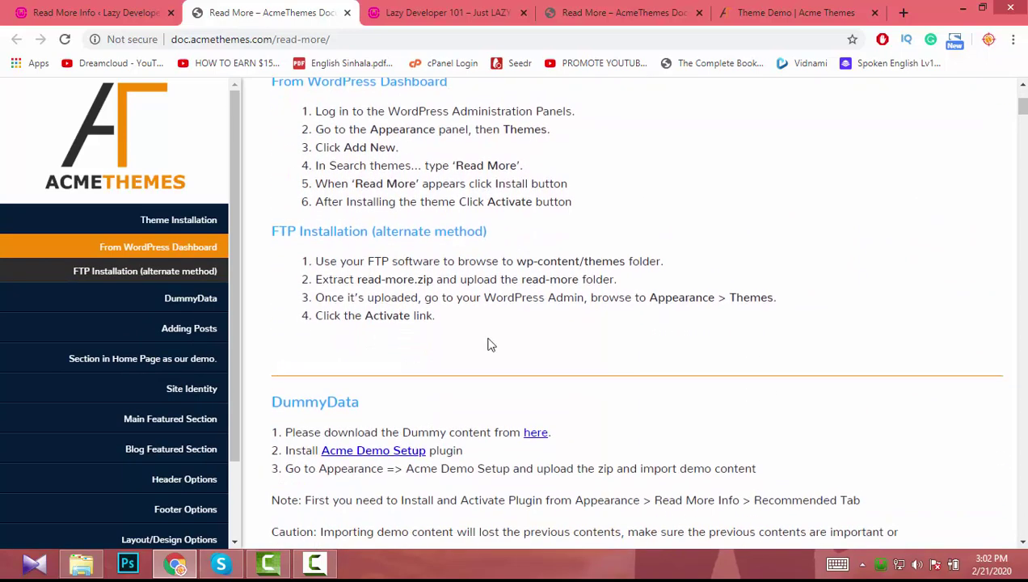
{"action": "scroll", "coordinate": [489, 343], "scroll_direction": "down", "scroll_amount": 1}
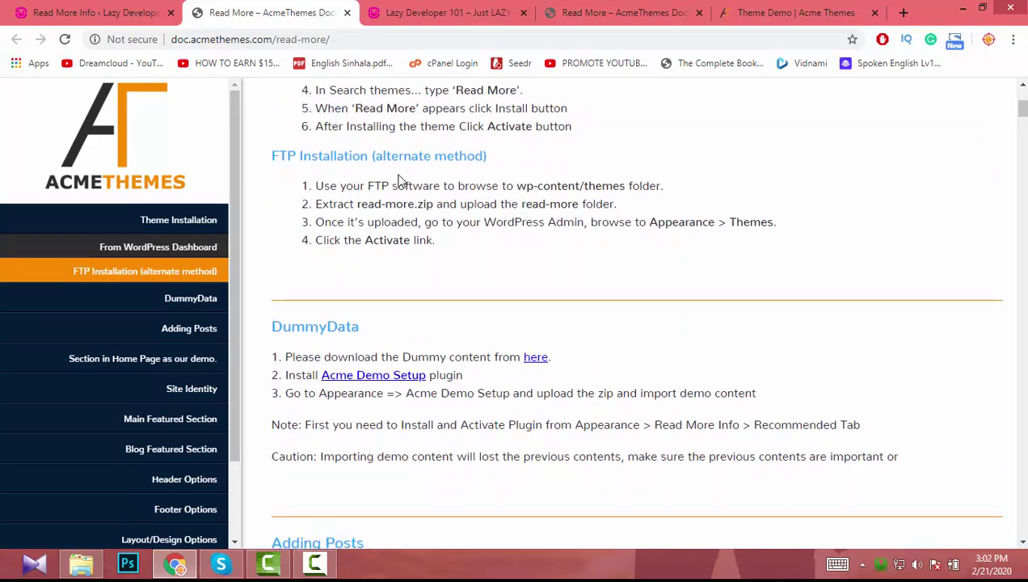
{"action": "scroll", "coordinate": [402, 180], "scroll_direction": "down", "scroll_amount": 2}
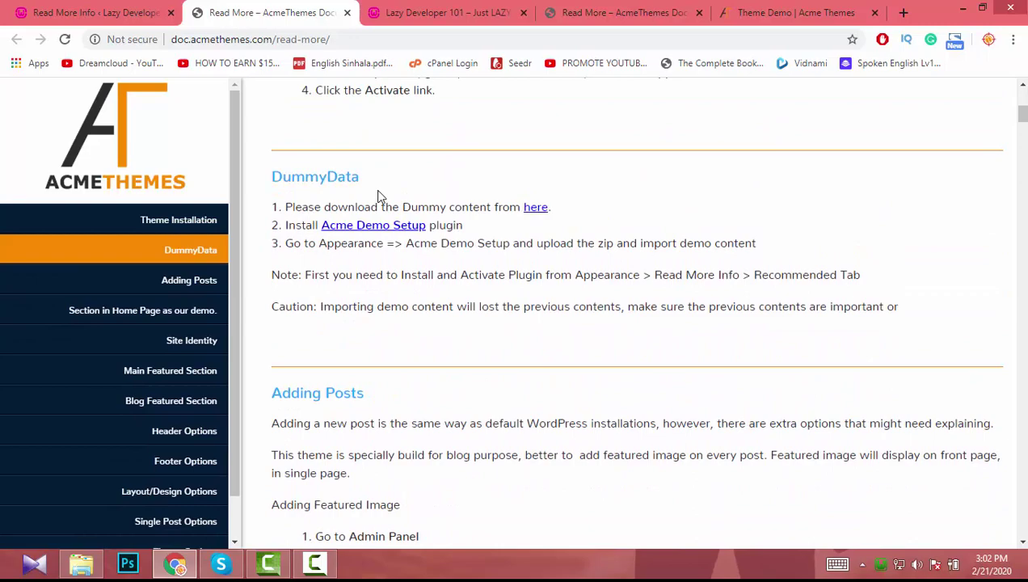
Step: Return to the theme demo and examine the header, slider and Featured Post section that the demo content provides
{"action": "left_click", "coordinate": [855, 10]}
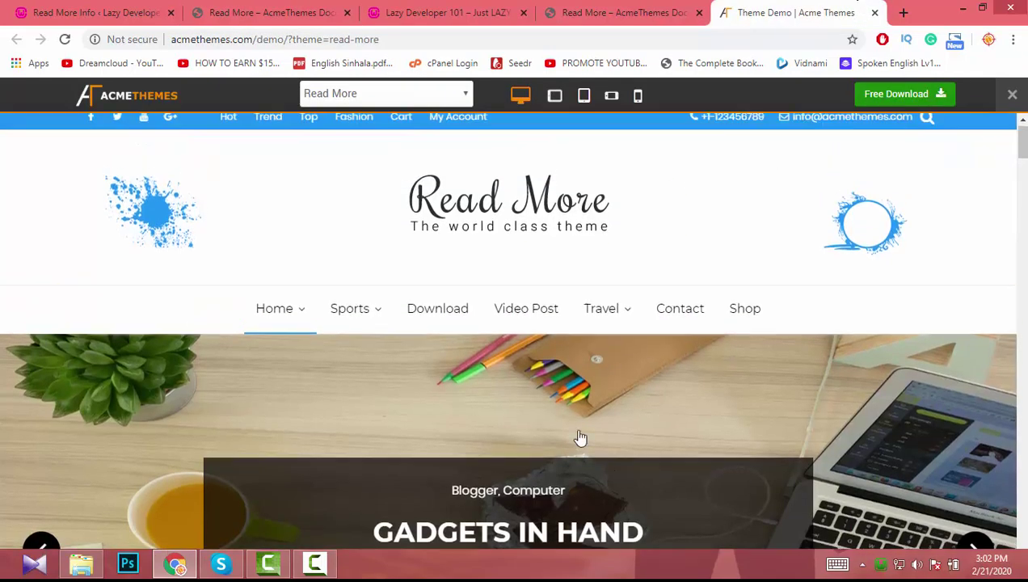
{"action": "scroll", "coordinate": [799, 222], "scroll_direction": "down", "scroll_amount": 6}
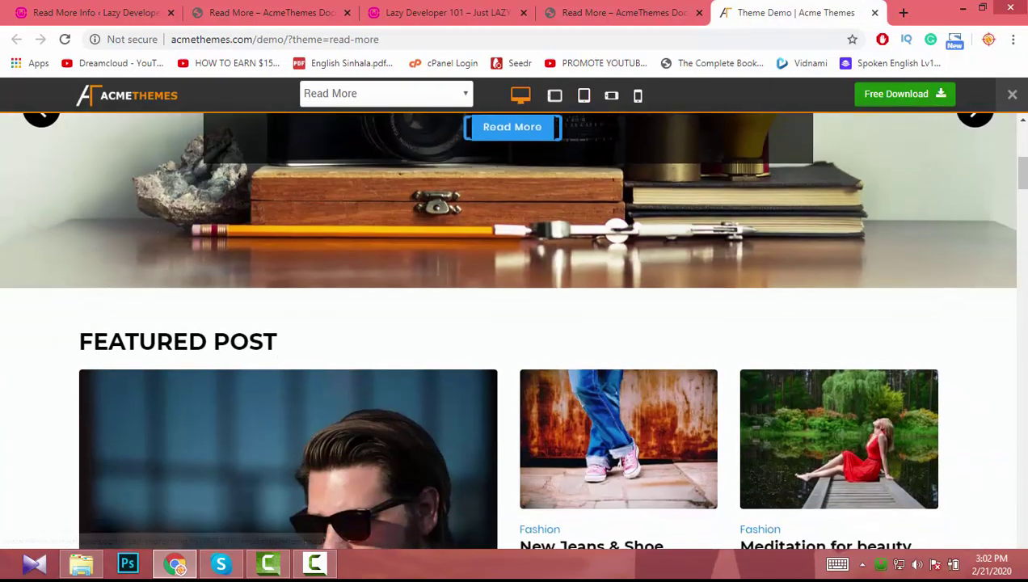
{"action": "scroll", "coordinate": [658, 346], "scroll_direction": "down", "scroll_amount": 3}
{"action": "scroll", "coordinate": [629, 523], "scroll_direction": "up", "scroll_amount": 4}
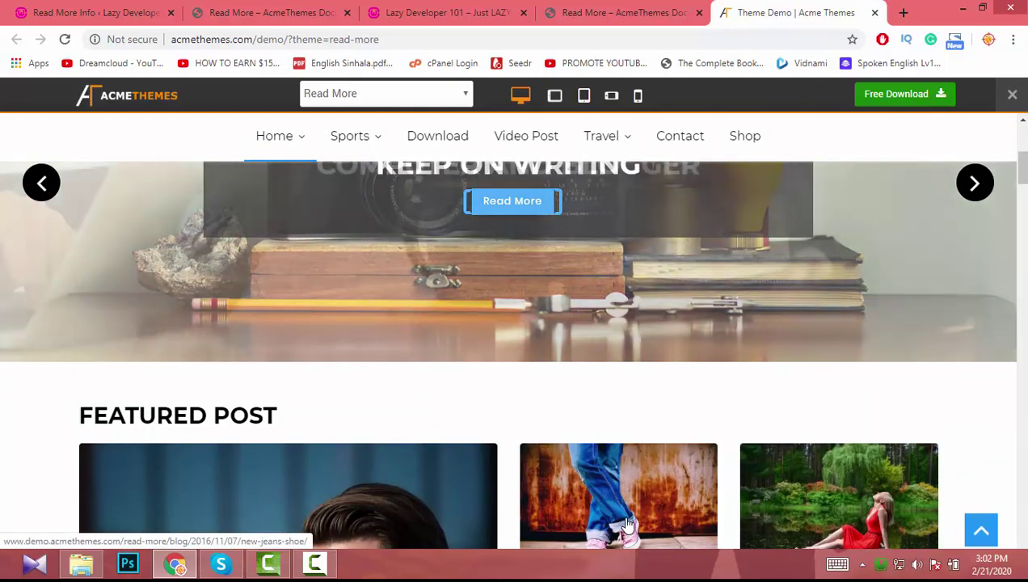
{"action": "scroll", "coordinate": [629, 523], "scroll_direction": "up", "scroll_amount": 4}
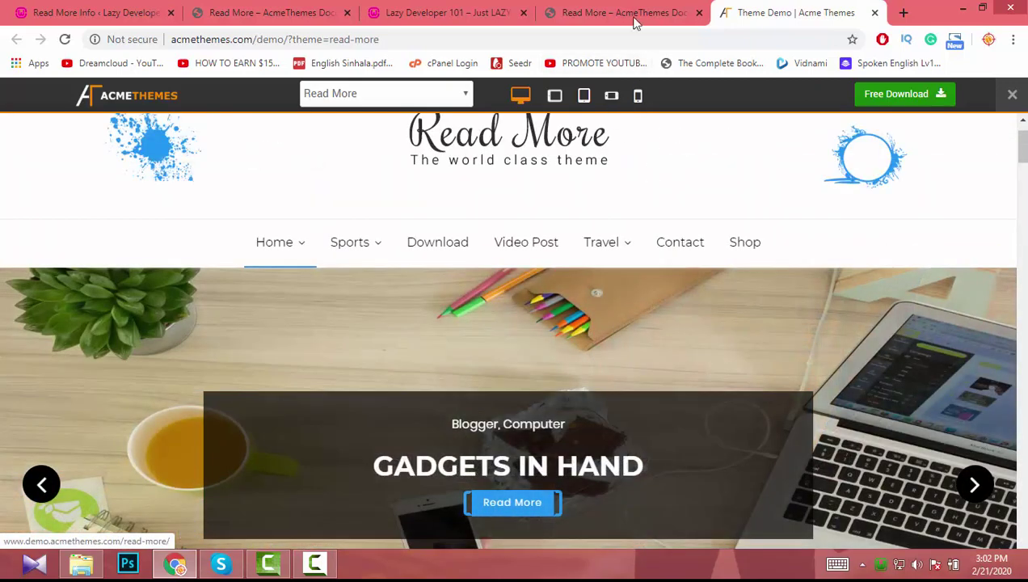
Step: Switch to the Read More documentation opened from the web search and review its installation and DummyData instructions
{"action": "left_click", "coordinate": [617, 16]}
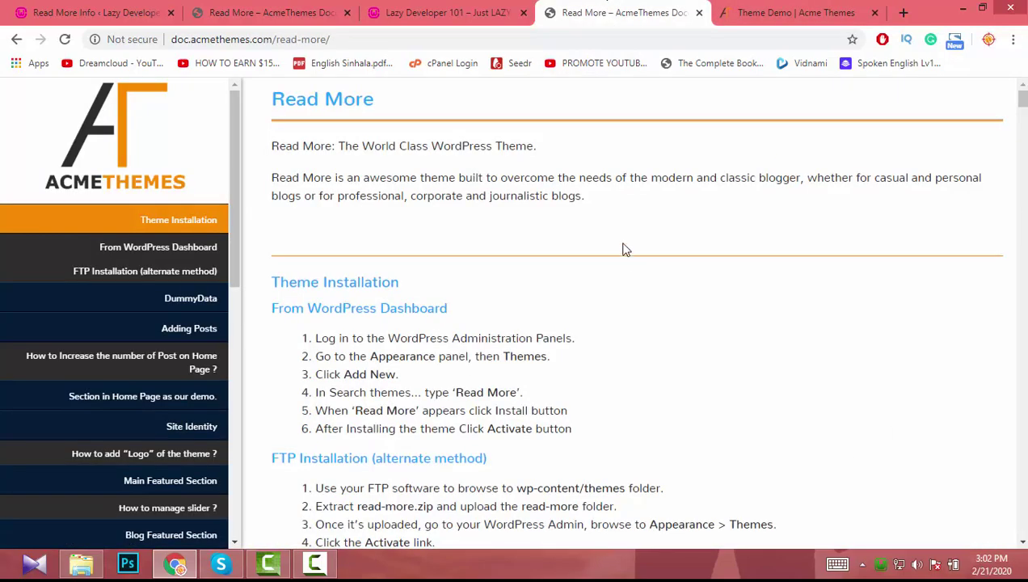
{"action": "scroll", "coordinate": [624, 291], "scroll_direction": "down", "scroll_amount": 4}
{"action": "scroll", "coordinate": [624, 312], "scroll_direction": "up", "scroll_amount": 2}
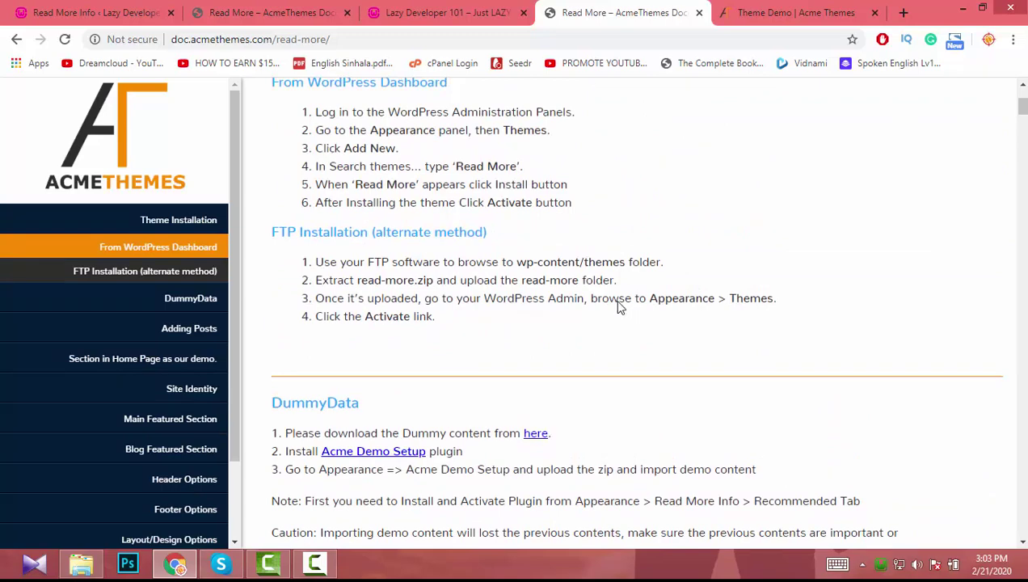
Step: Download the dummy content zip and the Acme Demo Setup plugin from the links in the documentation's DummyData section
{"action": "scroll", "coordinate": [622, 311], "scroll_direction": "down", "scroll_amount": 3}
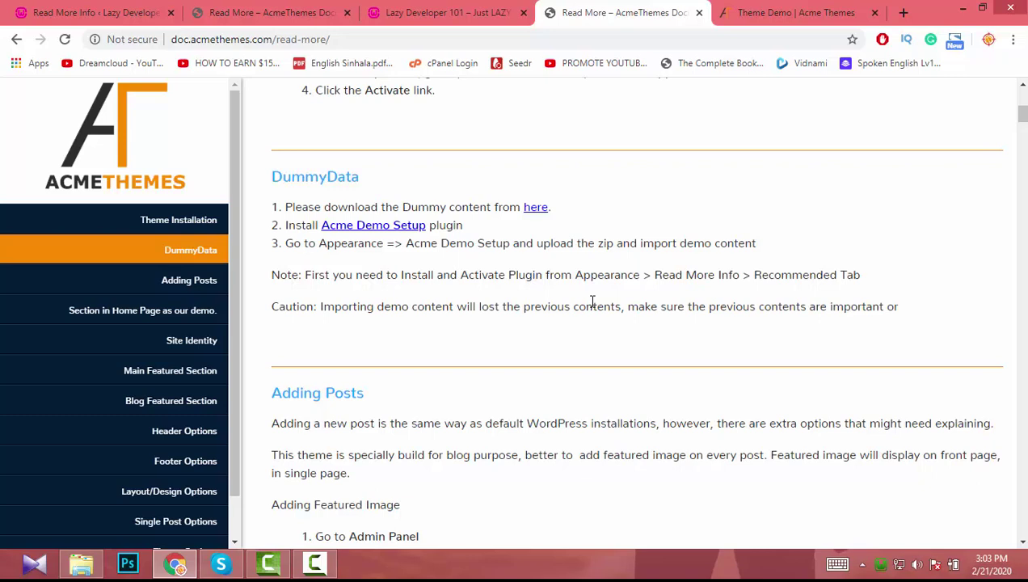
{"action": "left_click", "coordinate": [528, 207]}
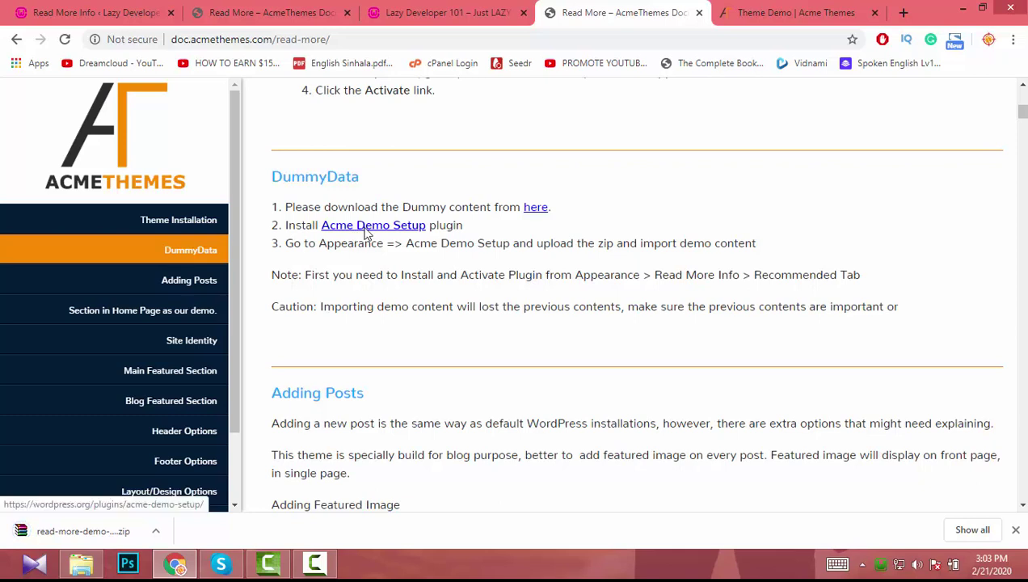
{"action": "left_click", "coordinate": [366, 226]}
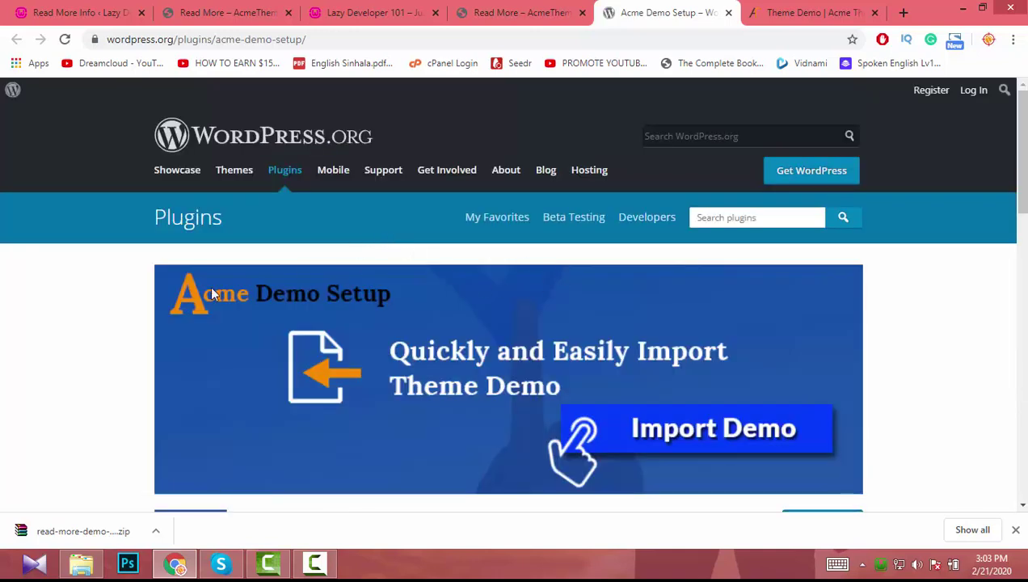
{"action": "scroll", "coordinate": [213, 295], "scroll_direction": "down", "scroll_amount": 3}
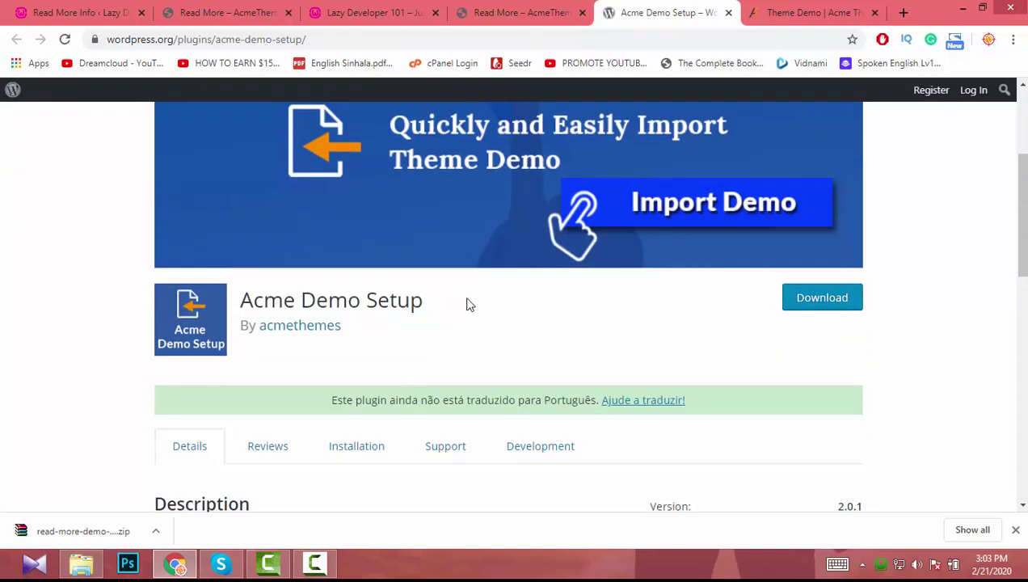
{"action": "left_click", "coordinate": [840, 303]}
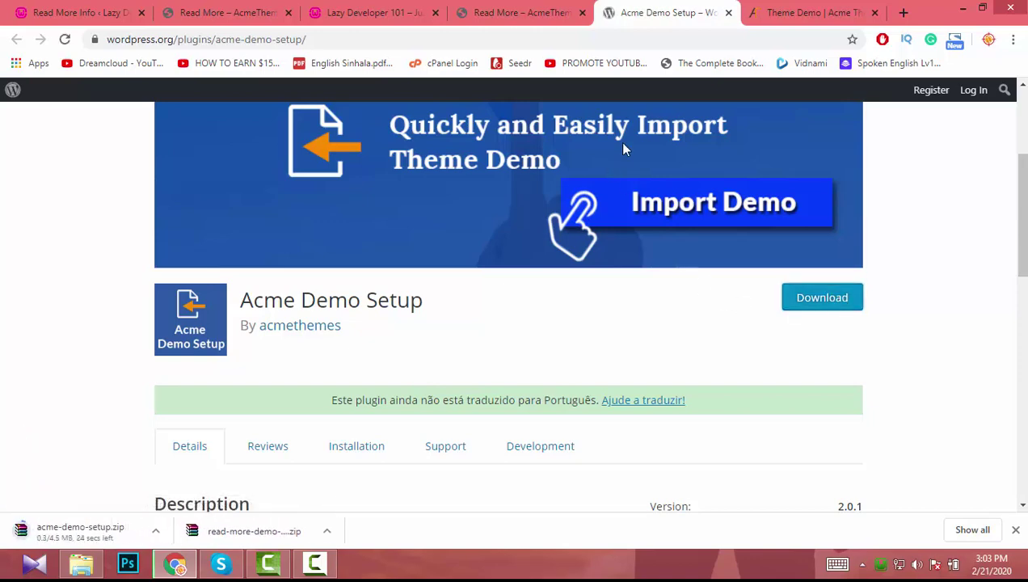
Step: Recheck the DummyData instructions and view the Read More theme's Recommended Actions in the WordPress admin
{"action": "left_click", "coordinate": [499, 8]}
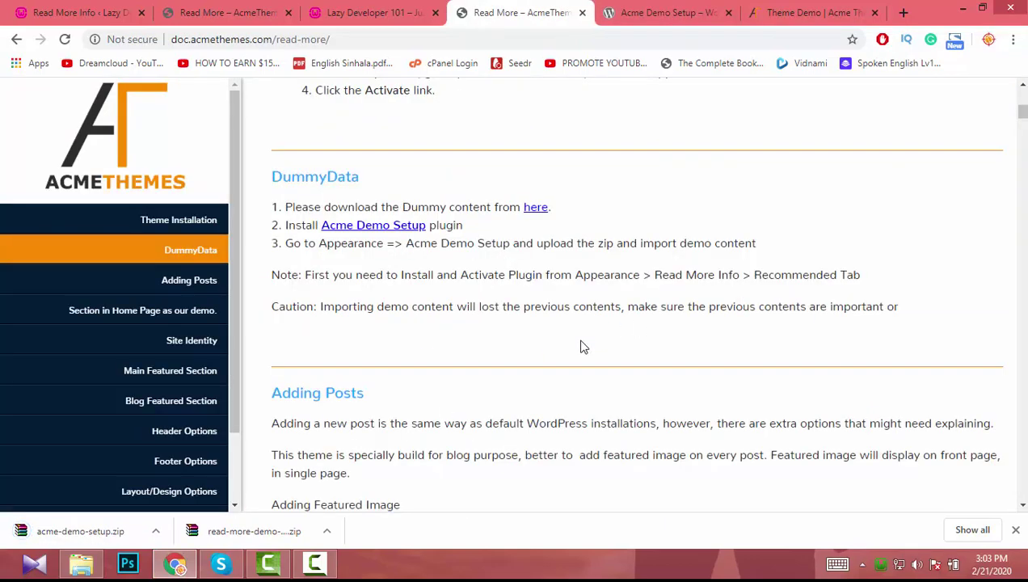
{"action": "scroll", "coordinate": [580, 346], "scroll_direction": "down", "scroll_amount": 3}
{"action": "scroll", "coordinate": [581, 346], "scroll_direction": "up", "scroll_amount": 3}
{"action": "left_click", "coordinate": [175, 7]}
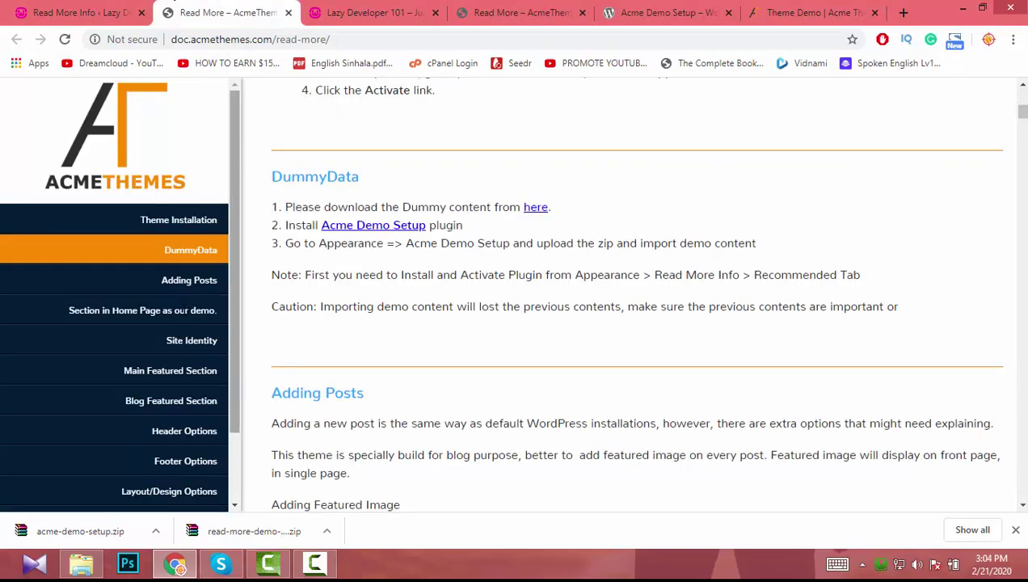
{"action": "key", "text": "ctrl+shift+Tab"}
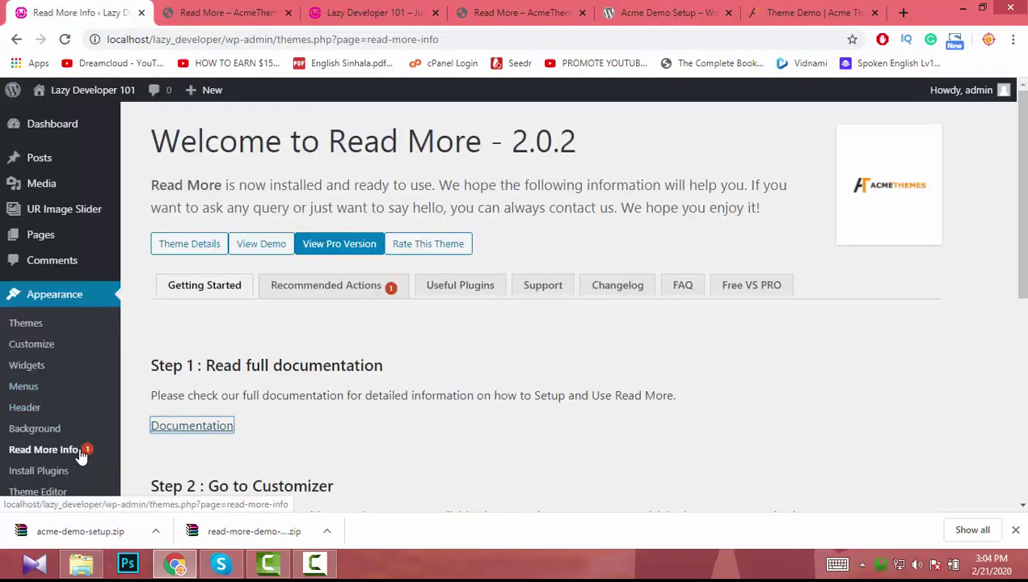
{"action": "left_click", "coordinate": [366, 291]}
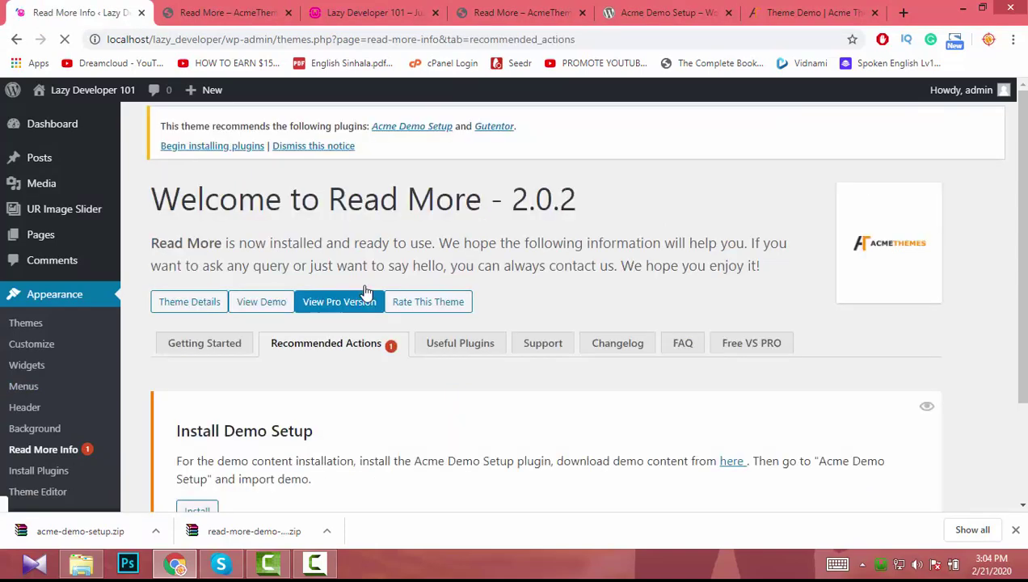
{"action": "scroll", "coordinate": [364, 293], "scroll_direction": "down", "scroll_amount": 3}
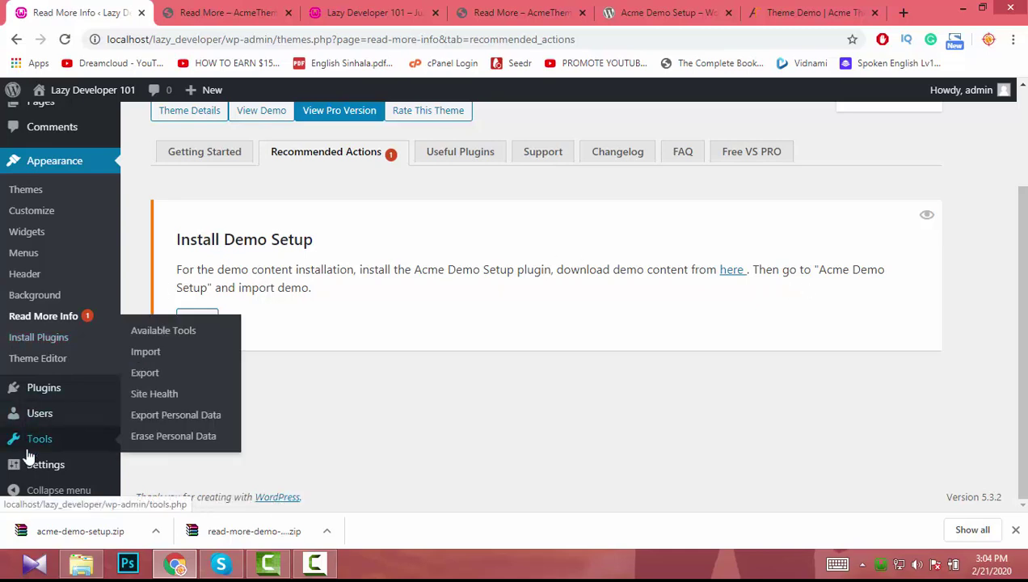
Step: Upload acme-demo-setup.zip as a new plugin, install it and activate it
{"action": "mouse_move", "coordinate": [53, 396]}
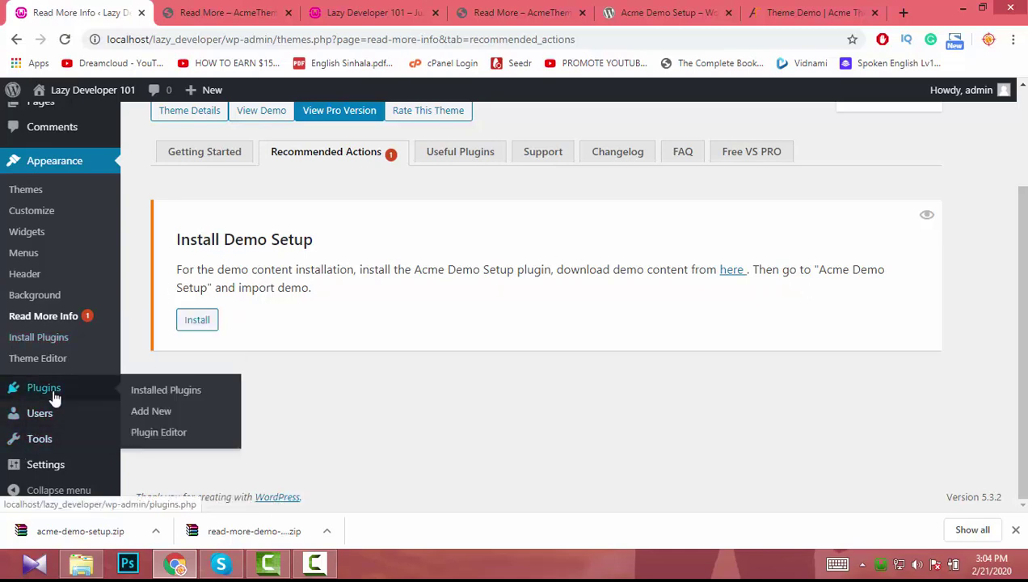
{"action": "left_click", "coordinate": [158, 412]}
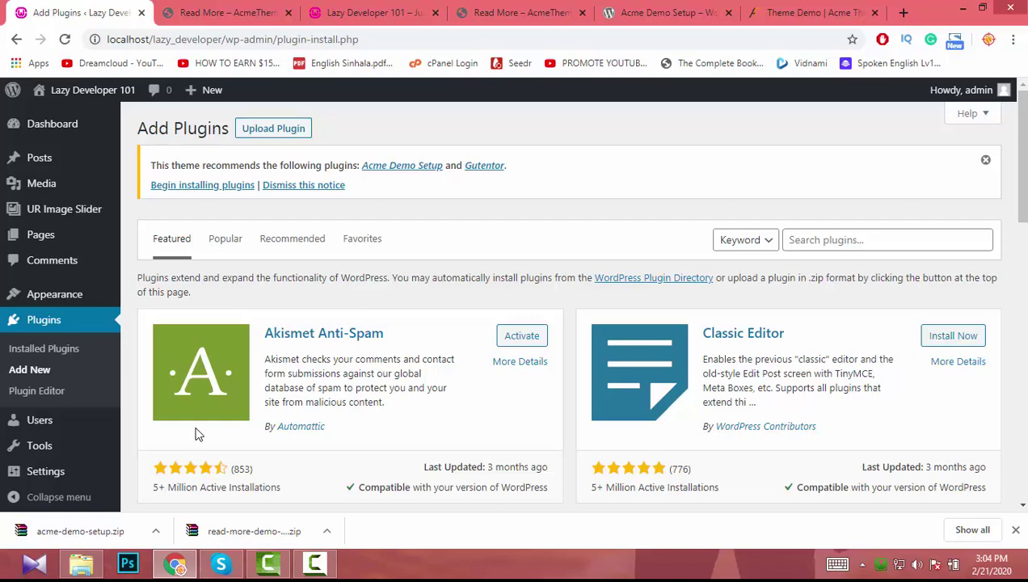
{"action": "left_click", "coordinate": [275, 131]}
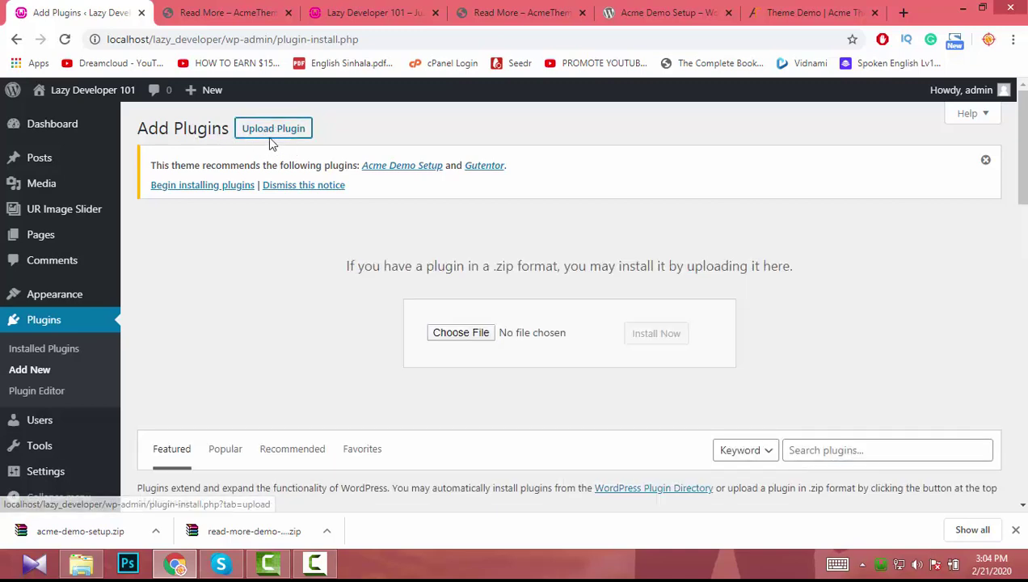
{"action": "mouse_move", "coordinate": [97, 124]}
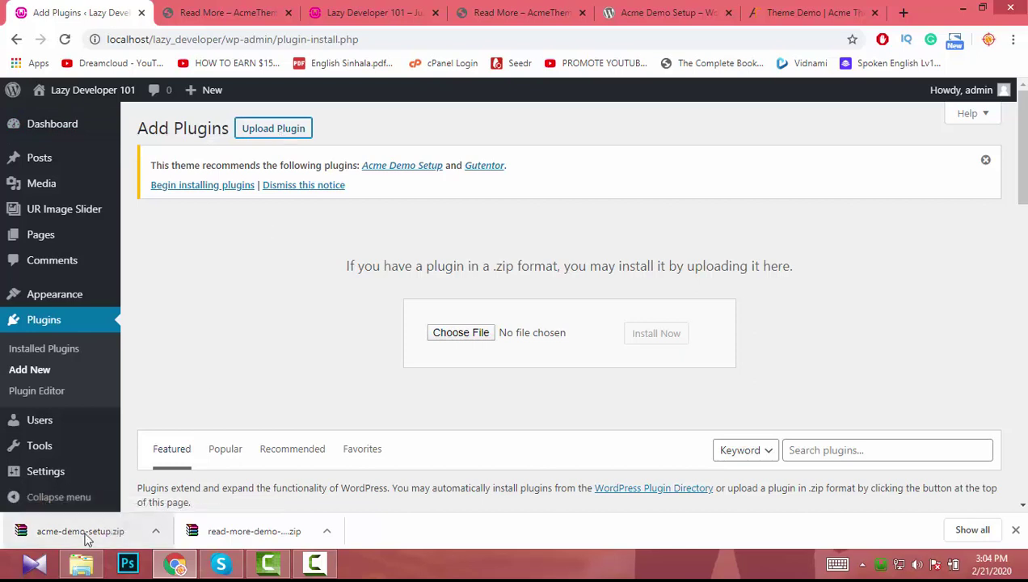
{"action": "left_click_drag", "start_coordinate": [87, 540], "coordinate": [477, 339]}
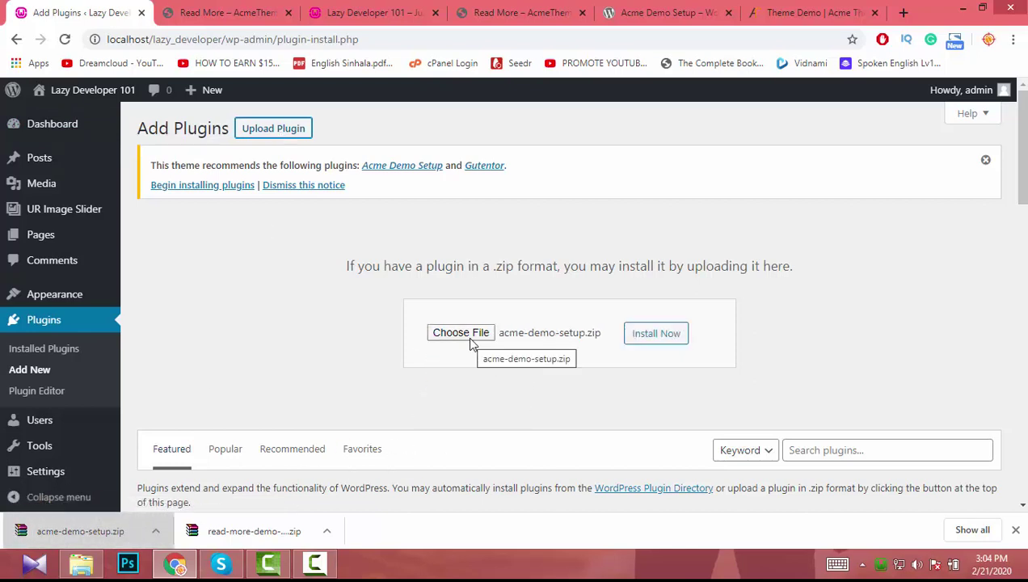
{"action": "left_click", "coordinate": [640, 334]}
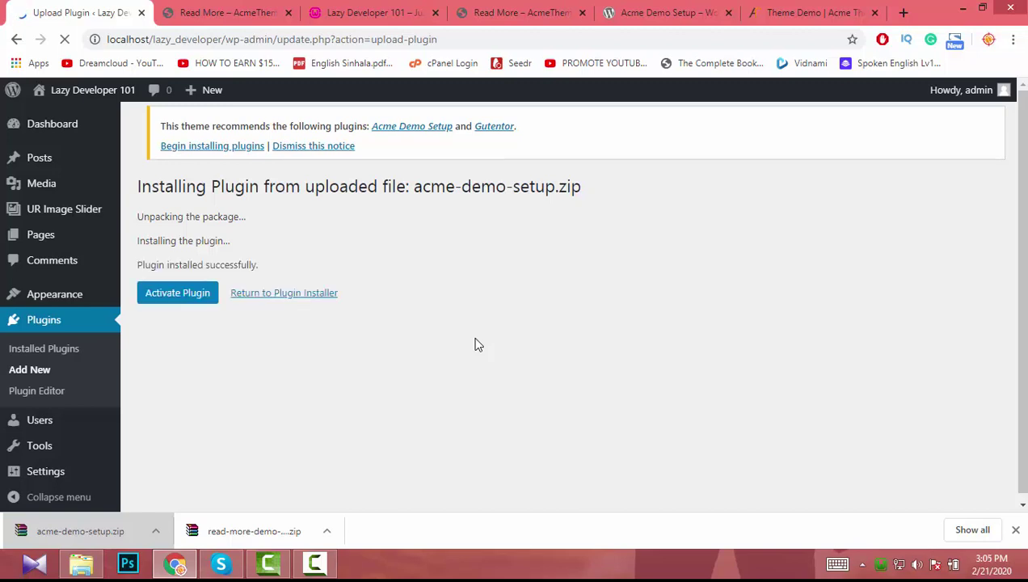
{"action": "left_click", "coordinate": [188, 296]}
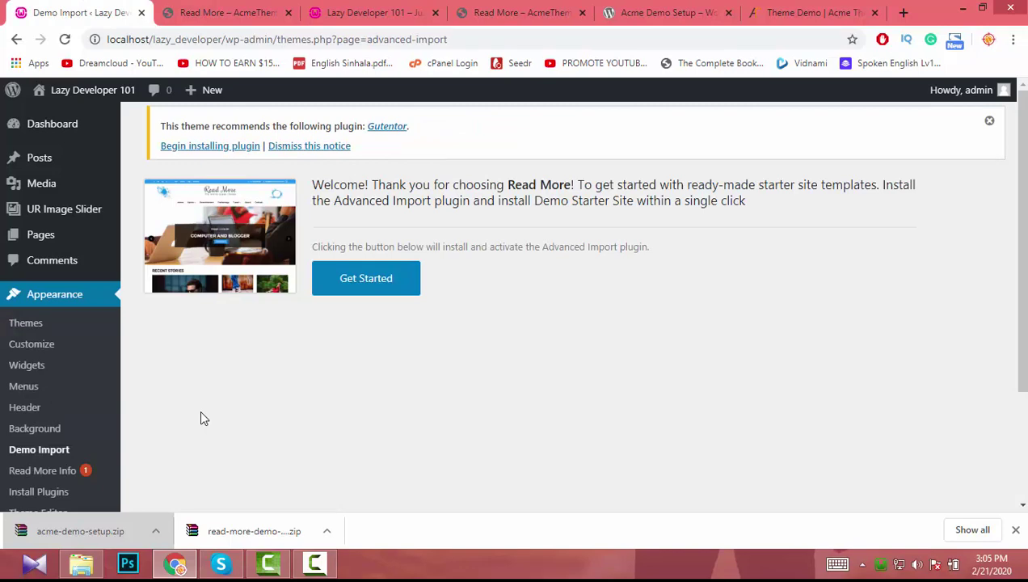
{"action": "left_click", "coordinate": [234, 6]}
{"action": "left_click", "coordinate": [2, 2]}
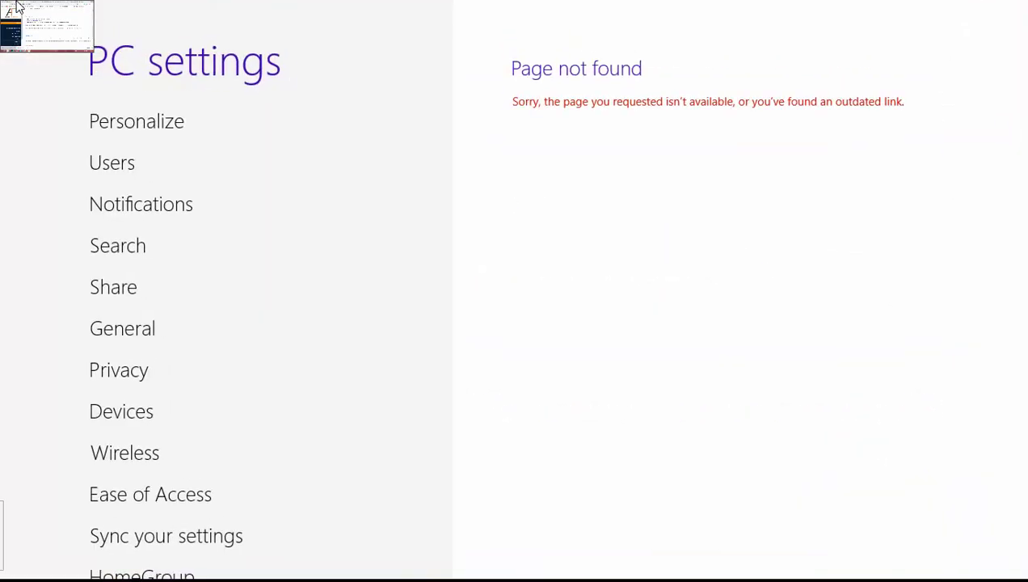
{"action": "left_click", "coordinate": [1, 1]}
{"action": "left_click", "coordinate": [81, 13]}
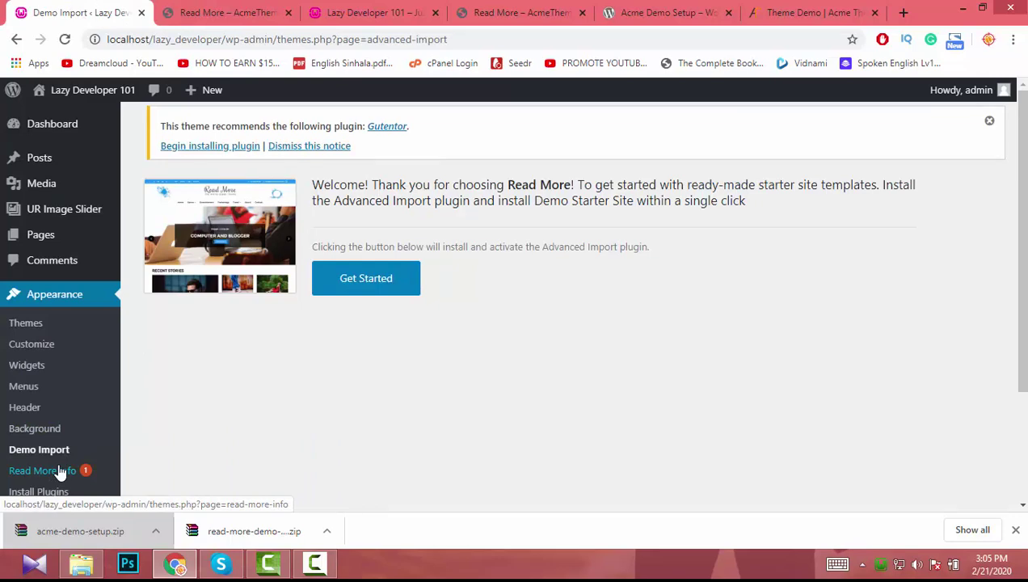
Step: Compare the documentation's DummyData steps with the Recommended Actions shown in Read More Info
{"action": "scroll", "coordinate": [110, 409], "scroll_direction": "down", "scroll_amount": 2}
{"action": "scroll", "coordinate": [81, 405], "scroll_direction": "up", "scroll_amount": 1}
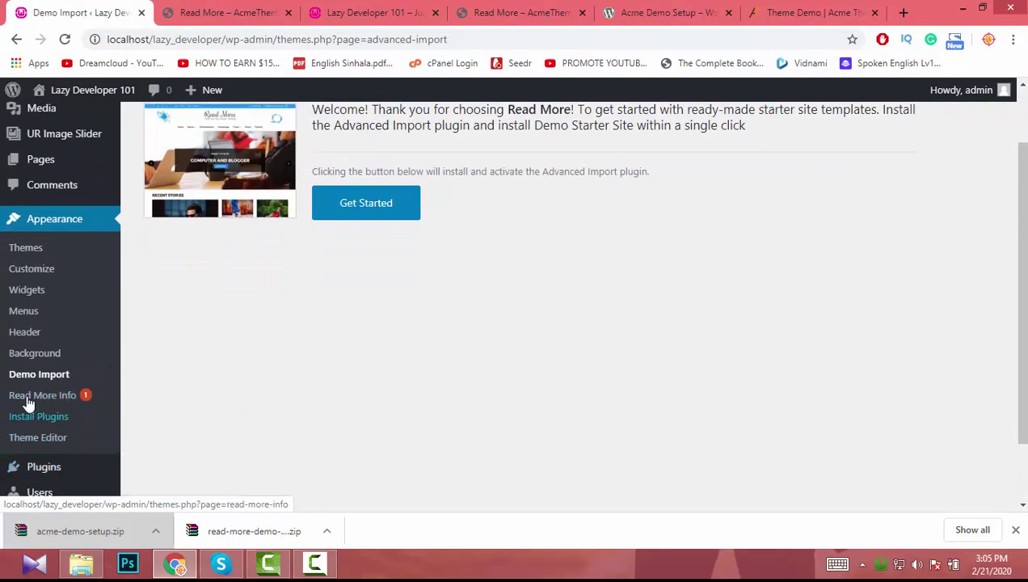
{"action": "left_click", "coordinate": [27, 396]}
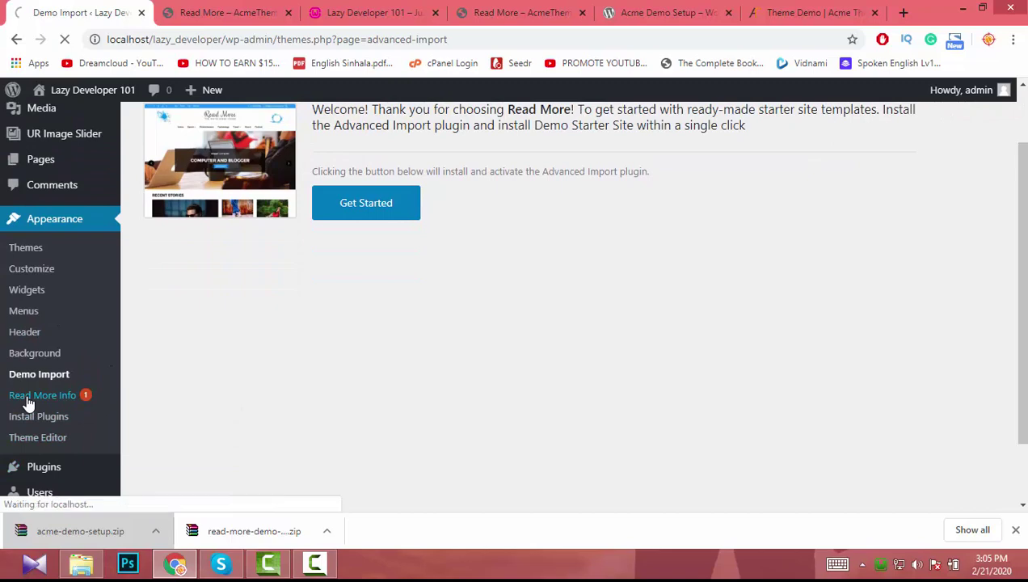
{"action": "left_click", "coordinate": [664, 12]}
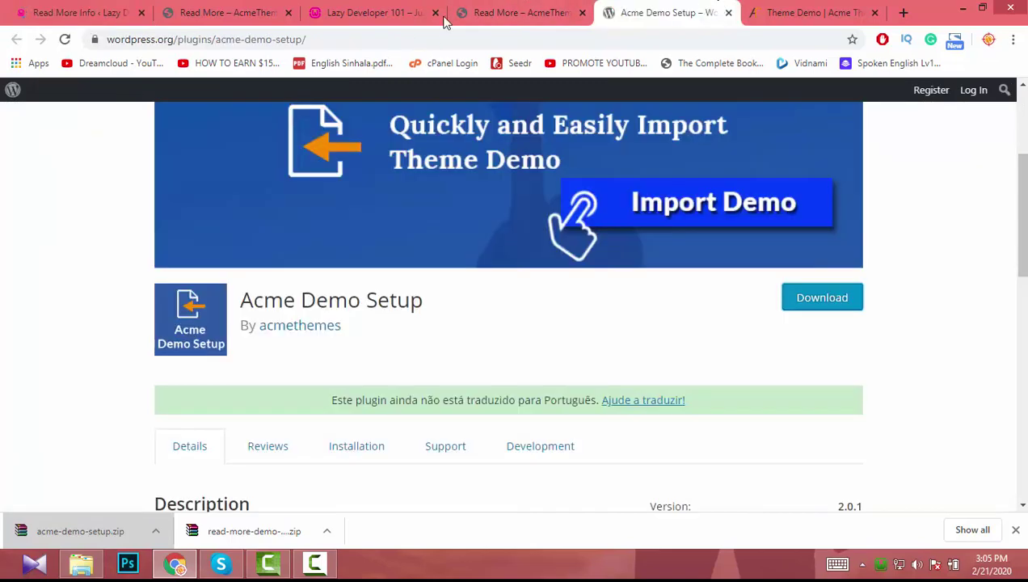
{"action": "left_click", "coordinate": [515, 9]}
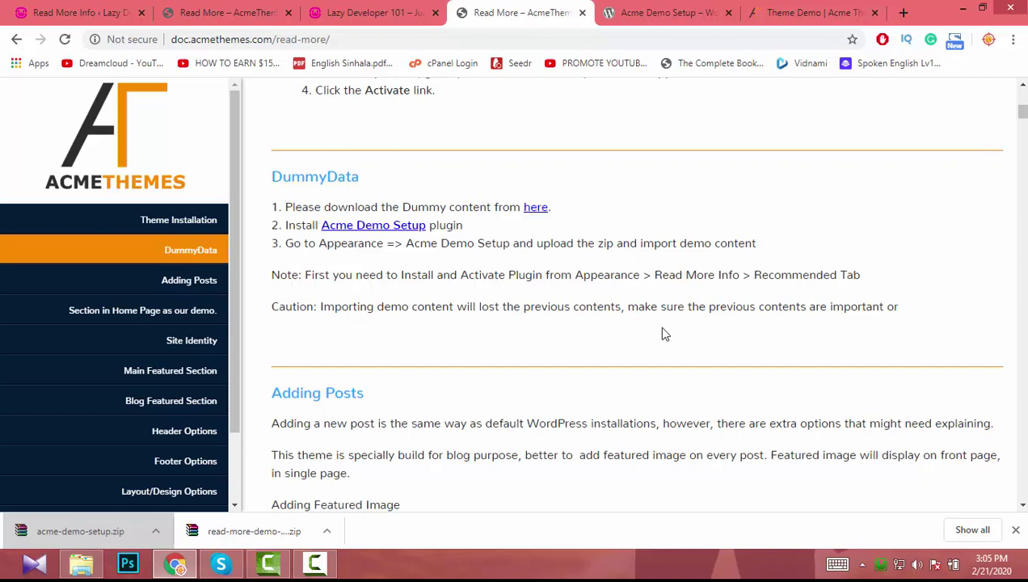
{"action": "left_click", "coordinate": [59, 6]}
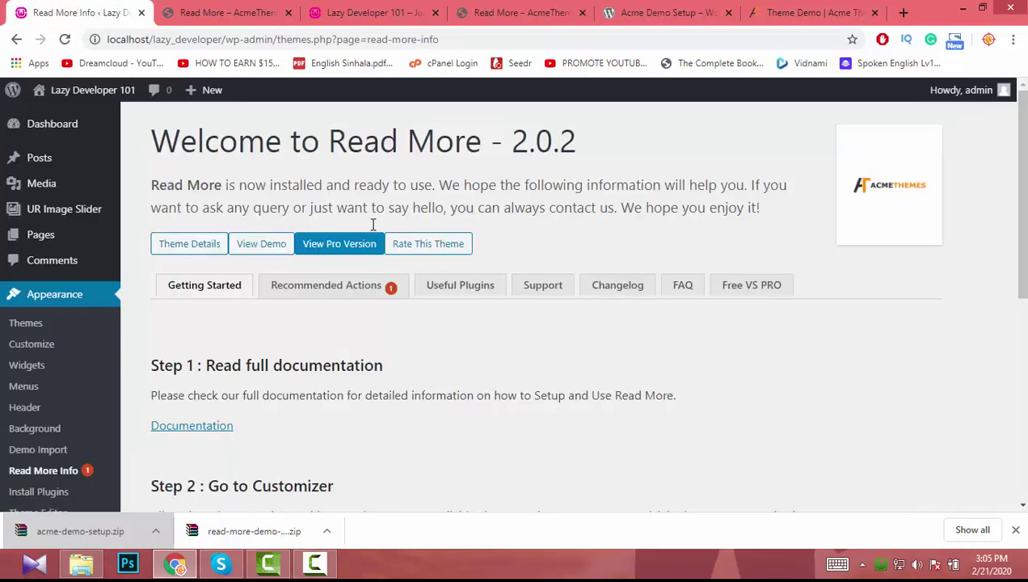
{"action": "left_click", "coordinate": [329, 296]}
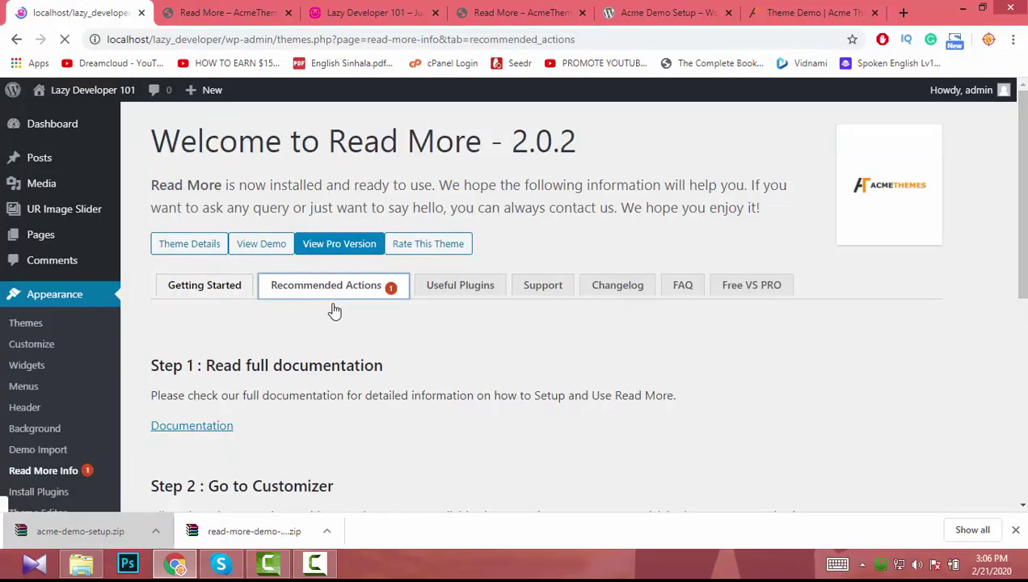
{"action": "scroll", "coordinate": [337, 353], "scroll_direction": "down", "scroll_amount": 2}
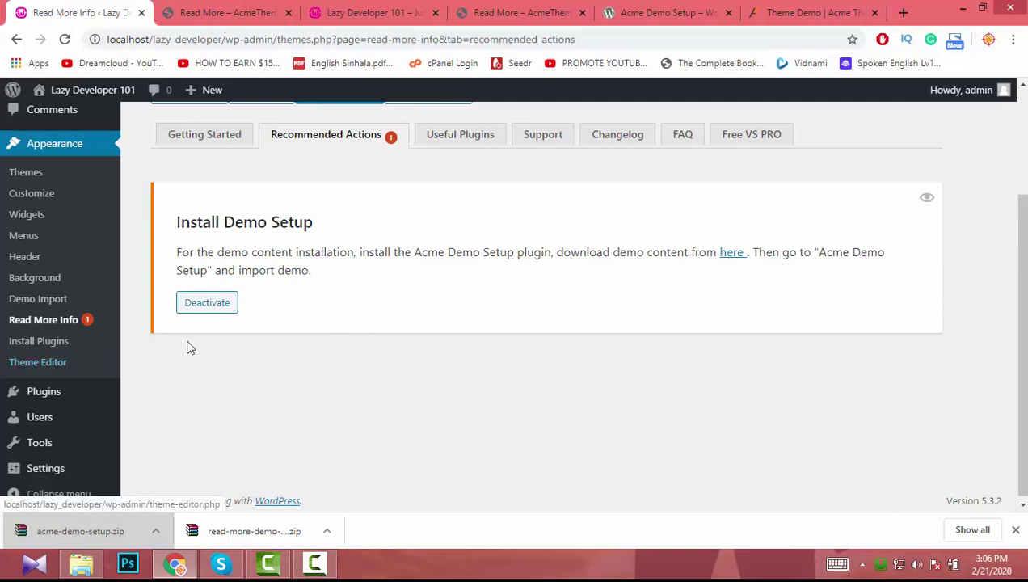
Step: Open the installed plugins list and search the page for "Acme Demo Setup"
{"action": "mouse_move", "coordinate": [6, 392]}
{"action": "left_click", "coordinate": [46, 390]}
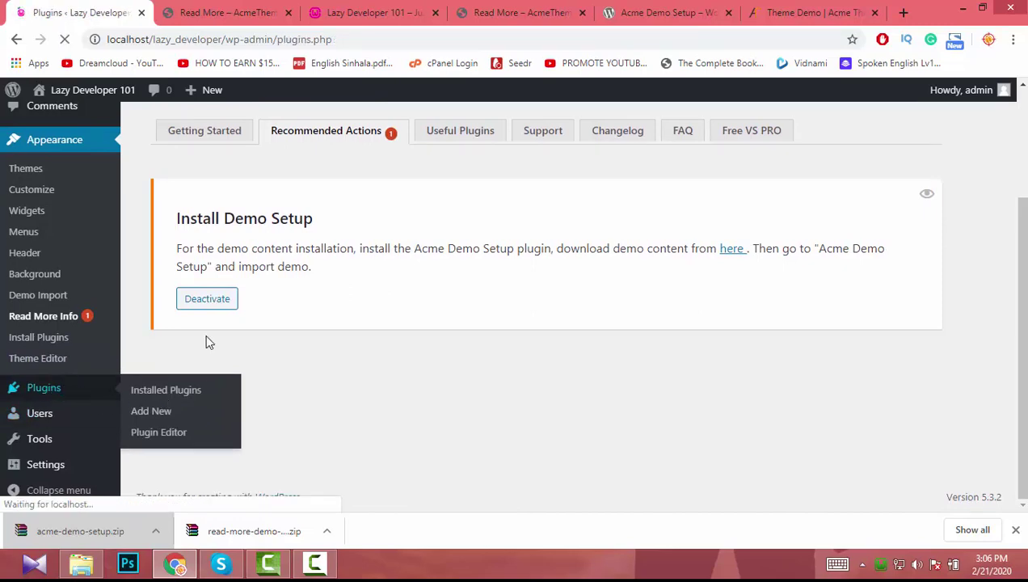
{"action": "scroll", "coordinate": [223, 238], "scroll_direction": "down", "scroll_amount": 1}
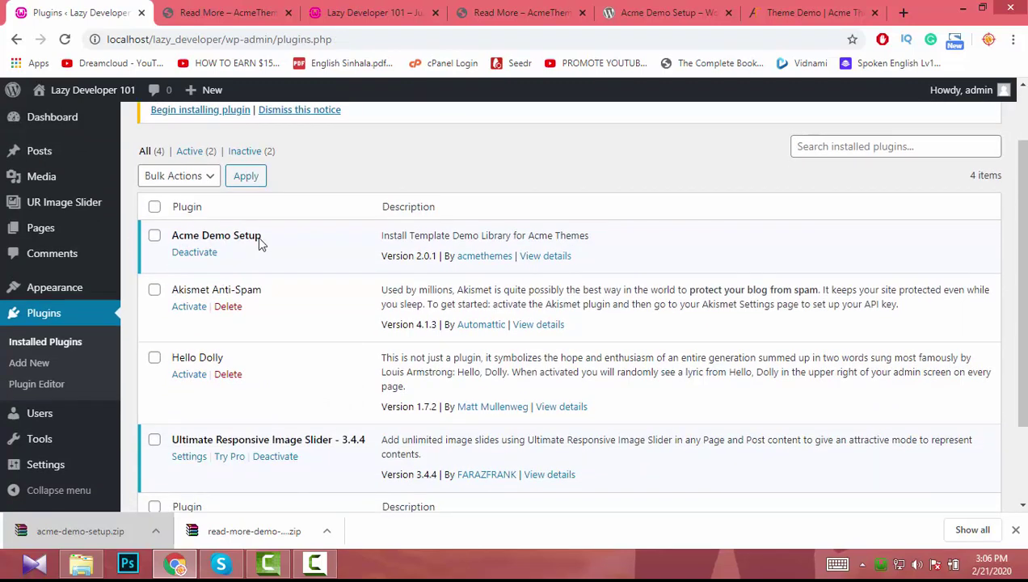
{"action": "left_click_drag", "start_coordinate": [267, 237], "coordinate": [164, 233]}
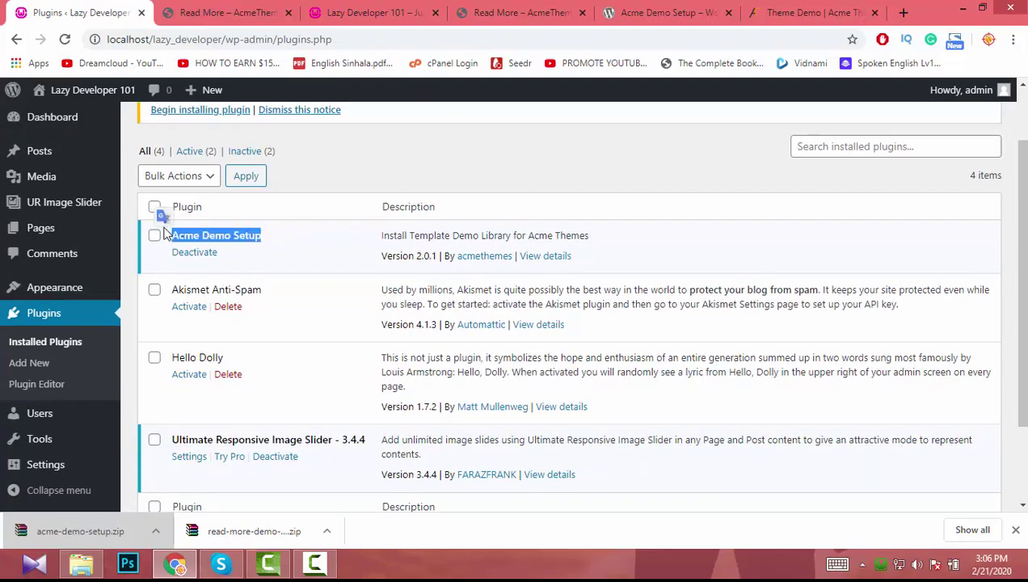
{"action": "key", "text": "ctrl+f"}
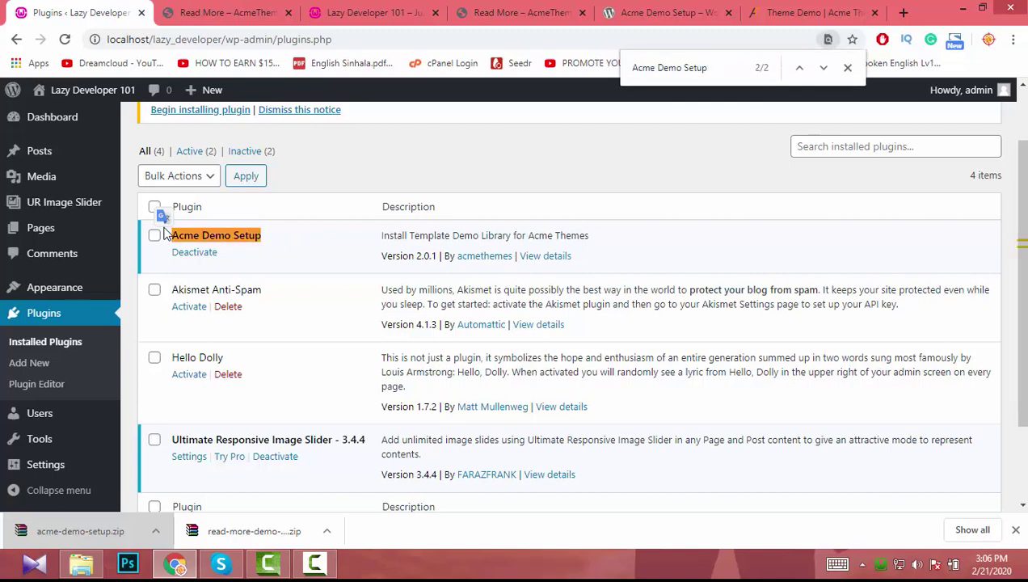
{"action": "key", "text": "Return"}
{"action": "scroll", "coordinate": [49, 453], "scroll_direction": "down", "scroll_amount": 2}
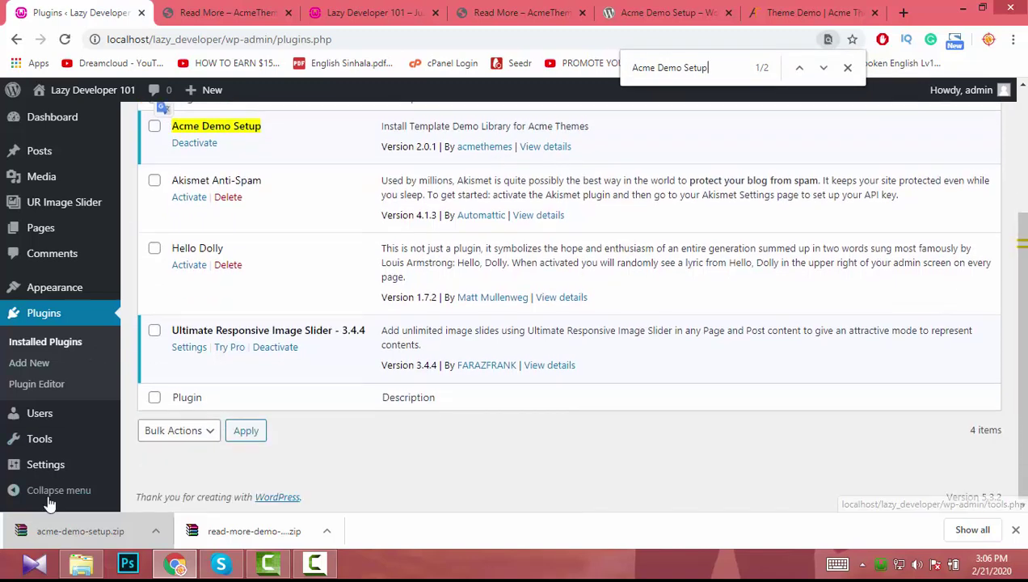
{"action": "scroll", "coordinate": [76, 430], "scroll_direction": "up", "scroll_amount": 3}
{"action": "scroll", "coordinate": [81, 404], "scroll_direction": "down", "scroll_amount": 1}
{"action": "scroll", "coordinate": [81, 404], "scroll_direction": "down", "scroll_amount": 1}
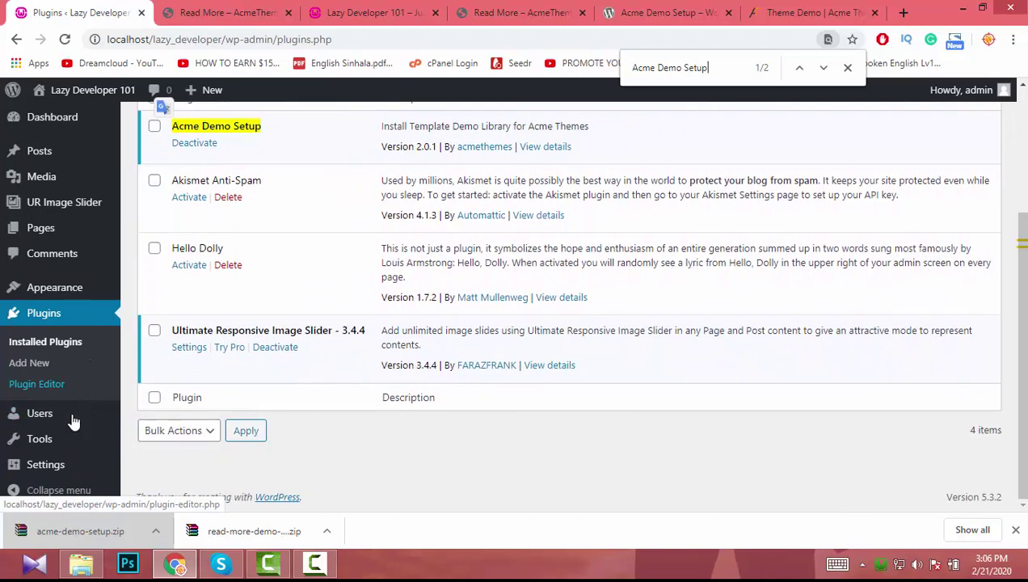
{"action": "mouse_move", "coordinate": [48, 437]}
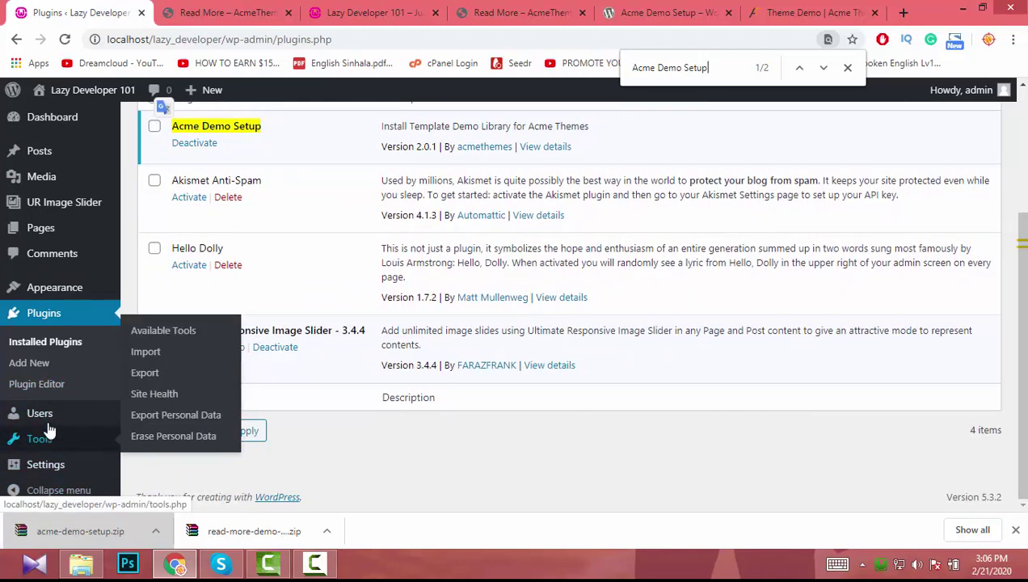
{"action": "mouse_move", "coordinate": [46, 467]}
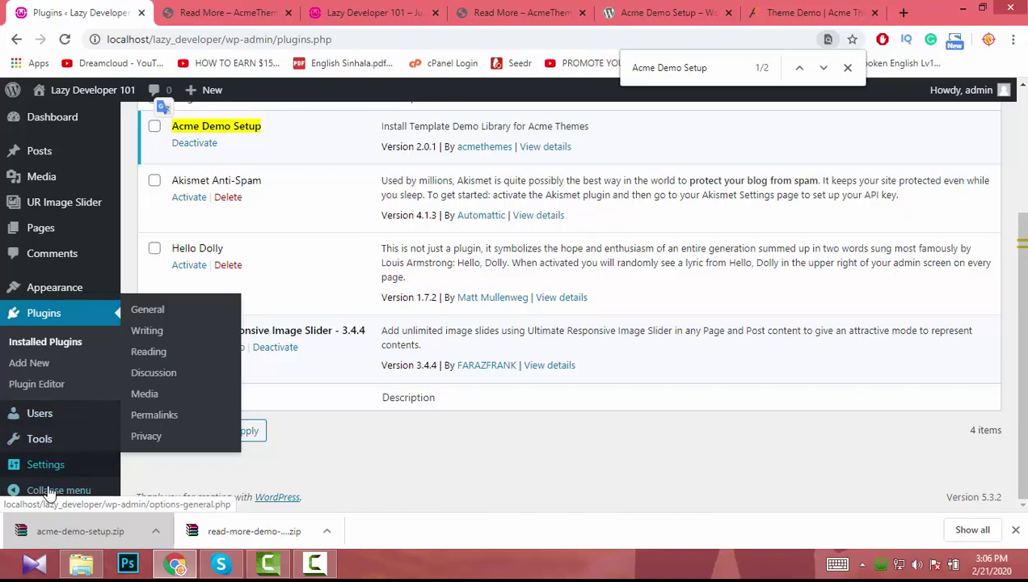
Step: Open the Read More theme's Demo Import page and get started by installing and activating the Advanced Import plugin
{"action": "mouse_move", "coordinate": [59, 298]}
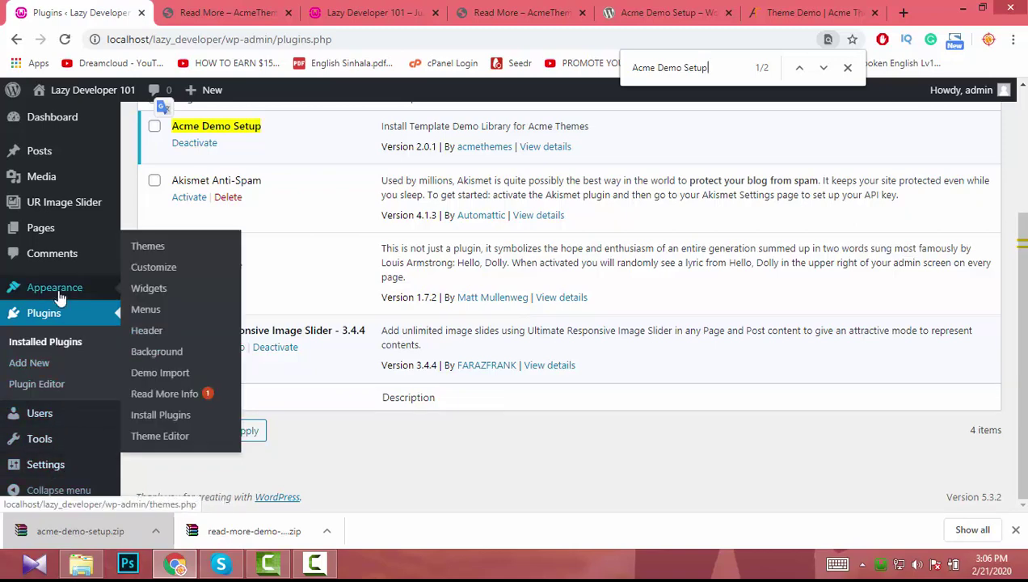
{"action": "left_click", "coordinate": [165, 373]}
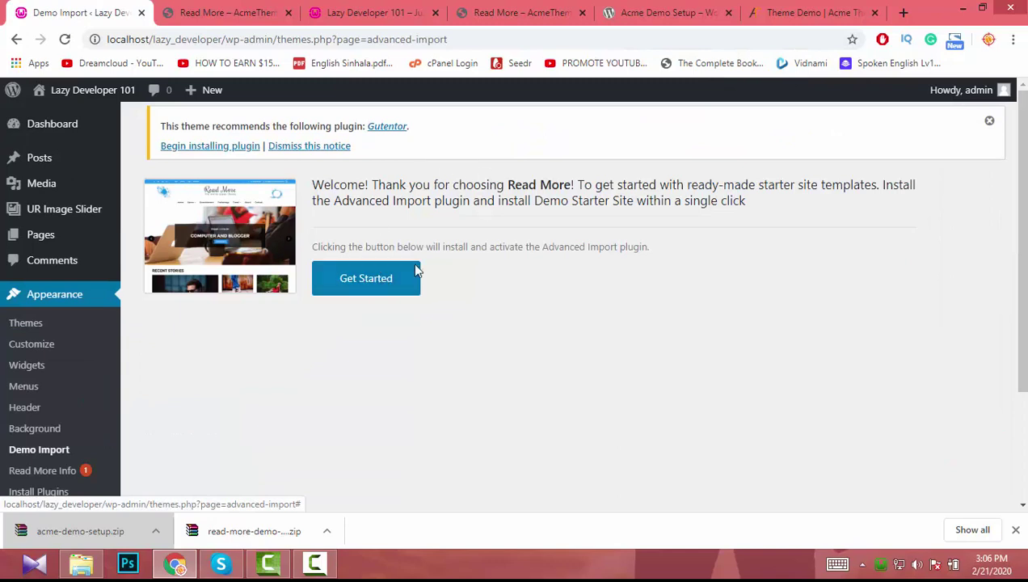
{"action": "left_click", "coordinate": [353, 288]}
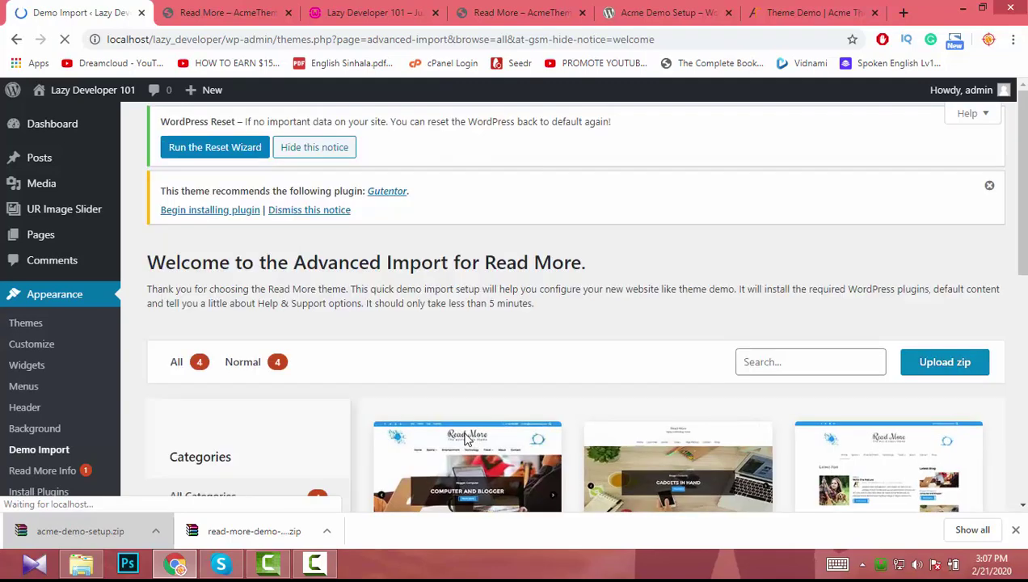
Step: Look through the starter site demos offered for the Read More theme, from Demo 1 to Demo 4
{"action": "scroll", "coordinate": [405, 215], "scroll_direction": "down", "scroll_amount": 2}
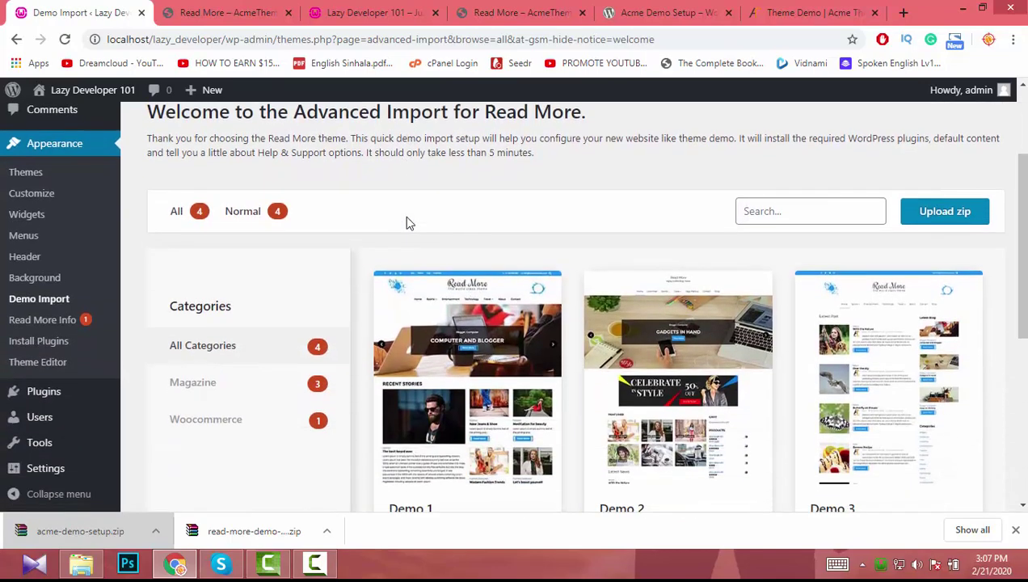
{"action": "scroll", "coordinate": [408, 220], "scroll_direction": "down", "scroll_amount": 1}
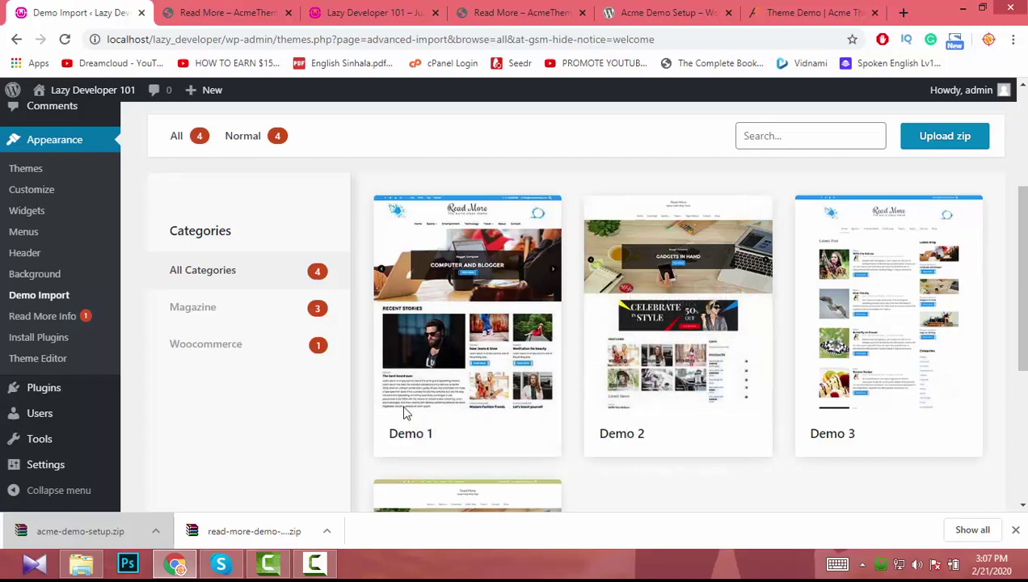
{"action": "mouse_move", "coordinate": [502, 383]}
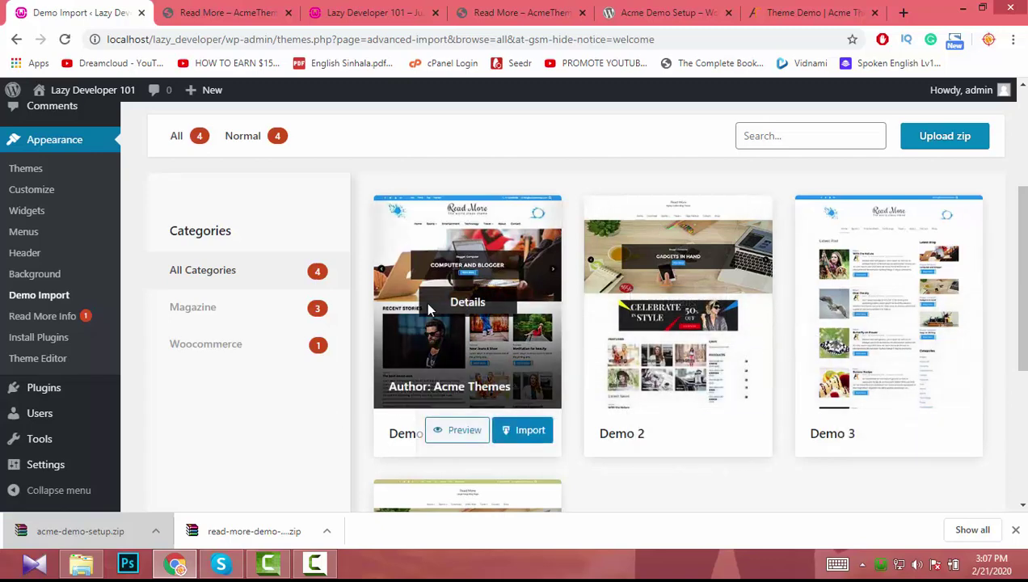
{"action": "scroll", "coordinate": [446, 327], "scroll_direction": "down", "scroll_amount": 3}
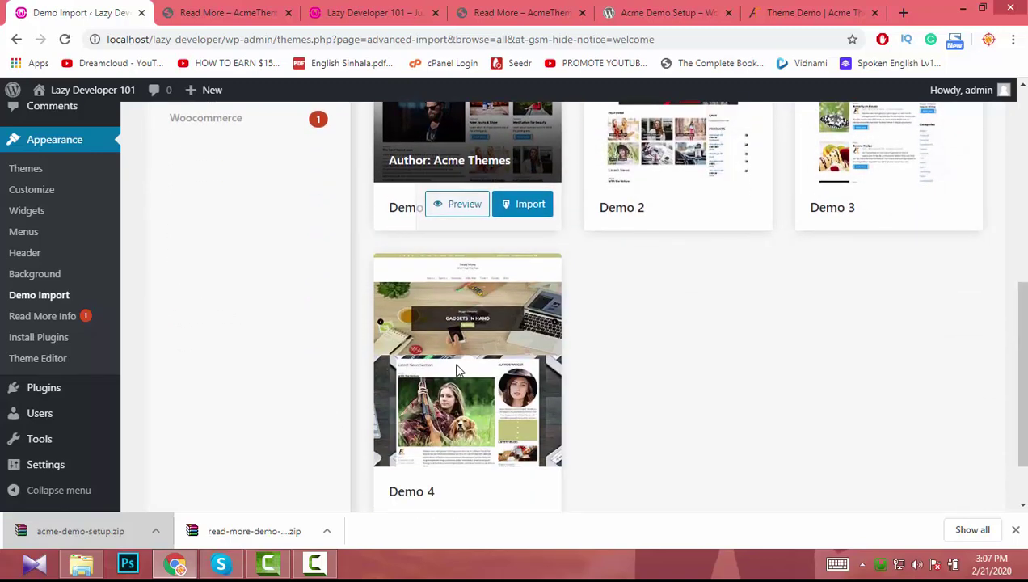
{"action": "scroll", "coordinate": [824, 390], "scroll_direction": "down", "scroll_amount": 1}
{"action": "scroll", "coordinate": [824, 390], "scroll_direction": "up", "scroll_amount": 3}
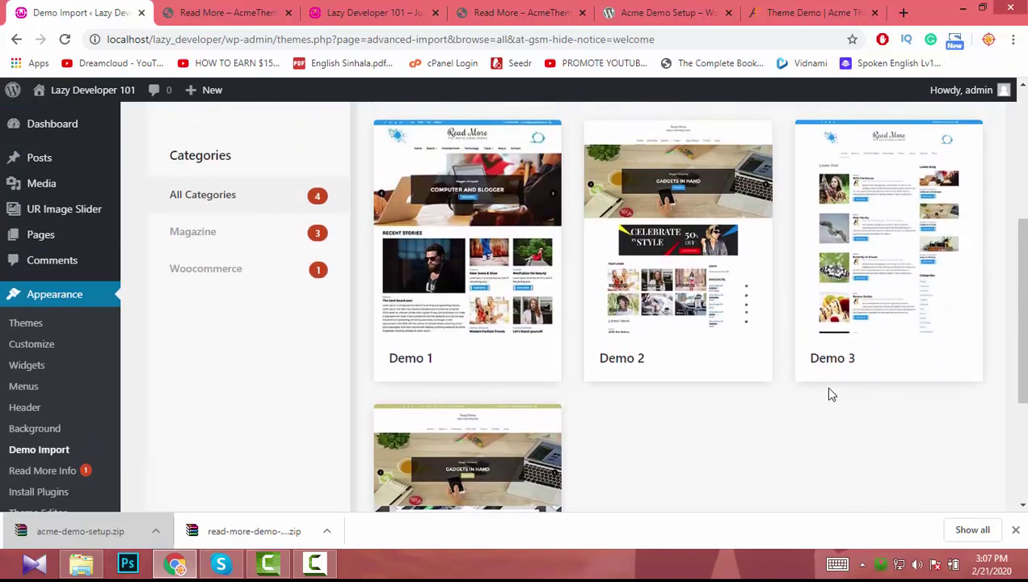
{"action": "scroll", "coordinate": [831, 394], "scroll_direction": "down", "scroll_amount": 1}
{"action": "scroll", "coordinate": [550, 451], "scroll_direction": "down", "scroll_amount": 2}
{"action": "scroll", "coordinate": [550, 454], "scroll_direction": "up", "scroll_amount": 3}
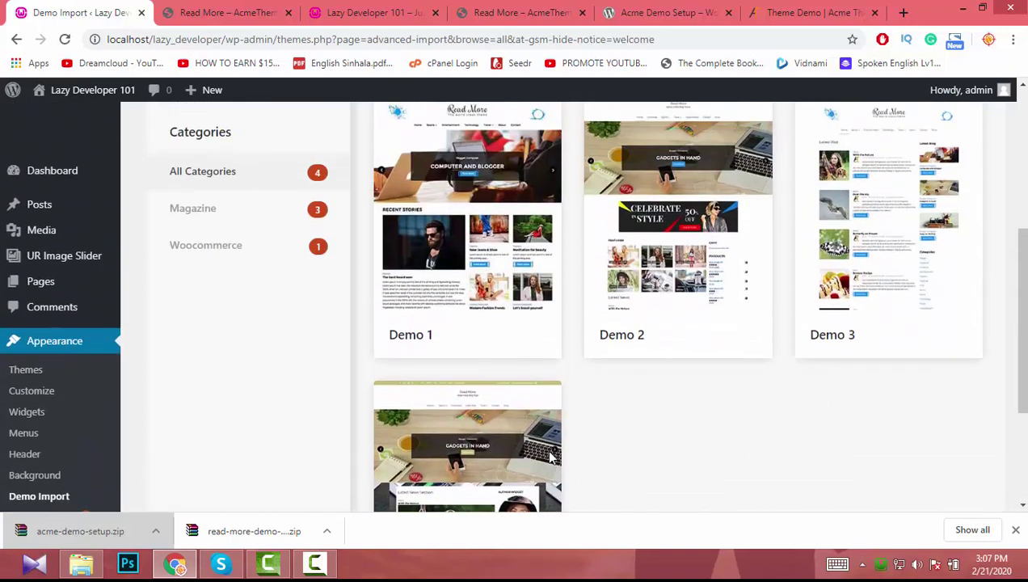
{"action": "scroll", "coordinate": [549, 456], "scroll_direction": "up", "scroll_amount": 1}
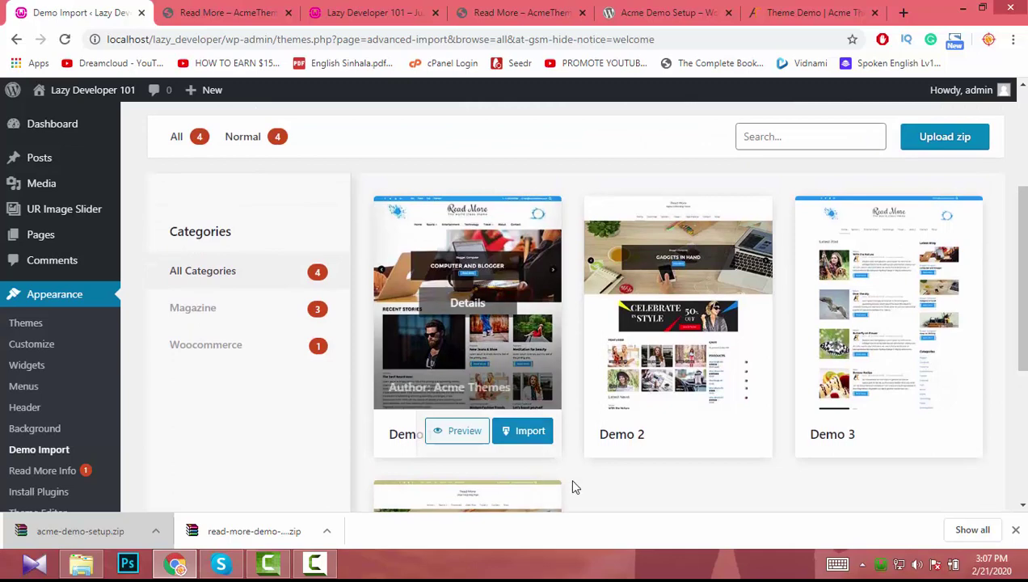
Step: Preview Demo 2 and examine its home page, including the featured slider, promotional banner, Featured posts and Products list
{"action": "left_click", "coordinate": [651, 441]}
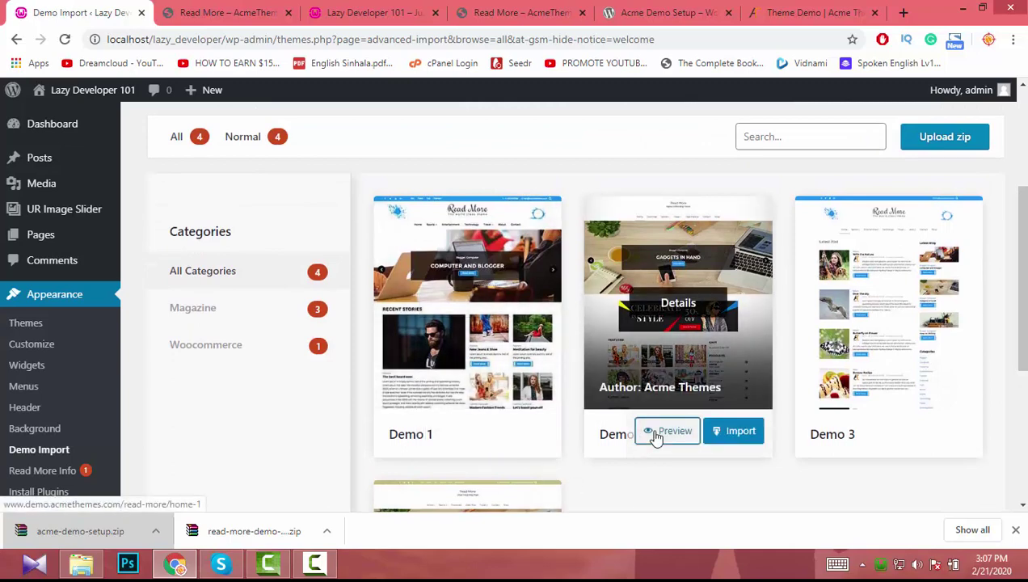
{"action": "left_click", "coordinate": [192, 10]}
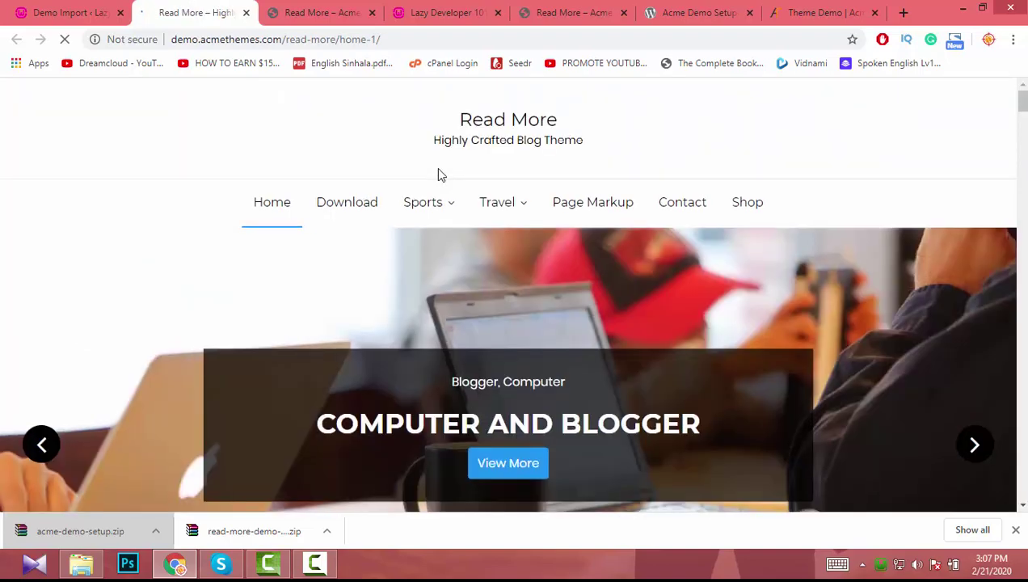
{"action": "scroll", "coordinate": [439, 180], "scroll_direction": "down", "scroll_amount": 3}
{"action": "left_click", "coordinate": [975, 234]}
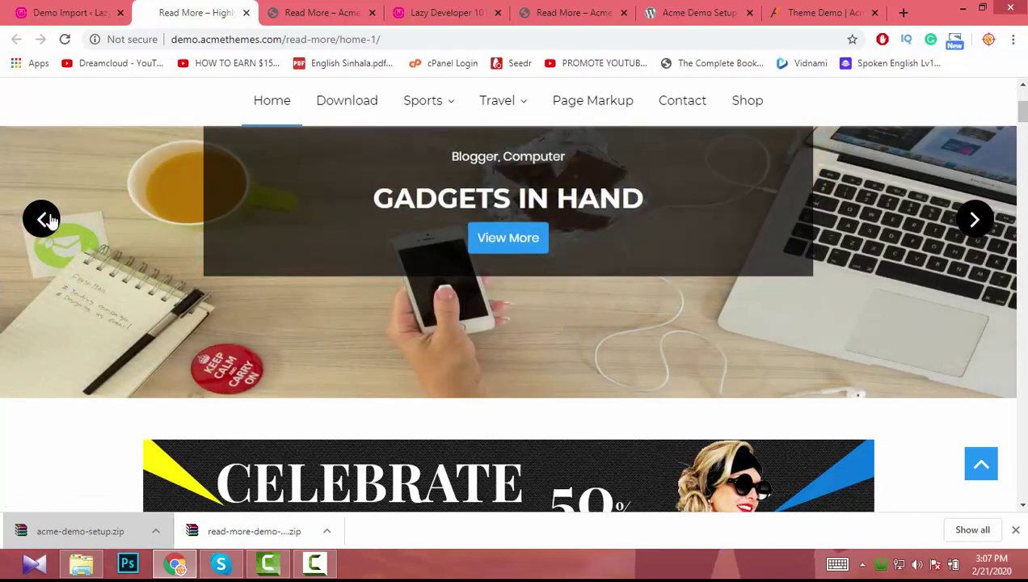
{"action": "left_click", "coordinate": [42, 218]}
{"action": "scroll", "coordinate": [582, 348], "scroll_direction": "up", "scroll_amount": 2}
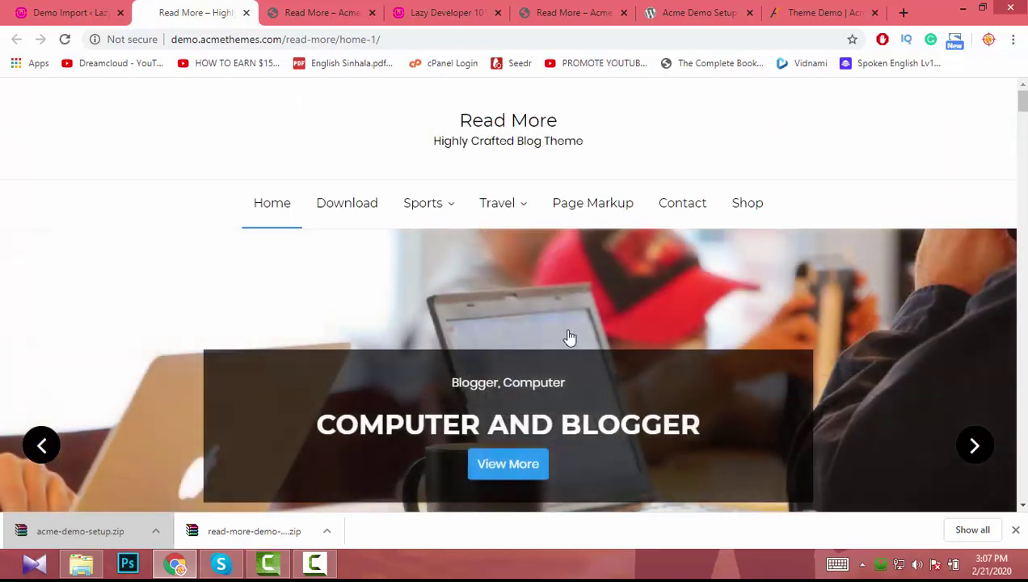
{"action": "scroll", "coordinate": [529, 310], "scroll_direction": "down", "scroll_amount": 4}
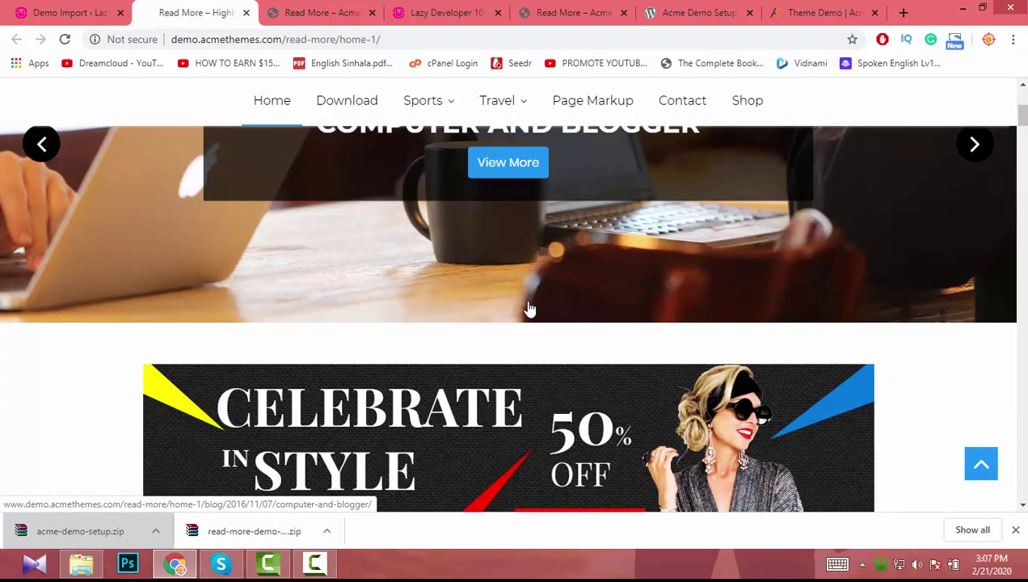
{"action": "scroll", "coordinate": [530, 310], "scroll_direction": "down", "scroll_amount": 3}
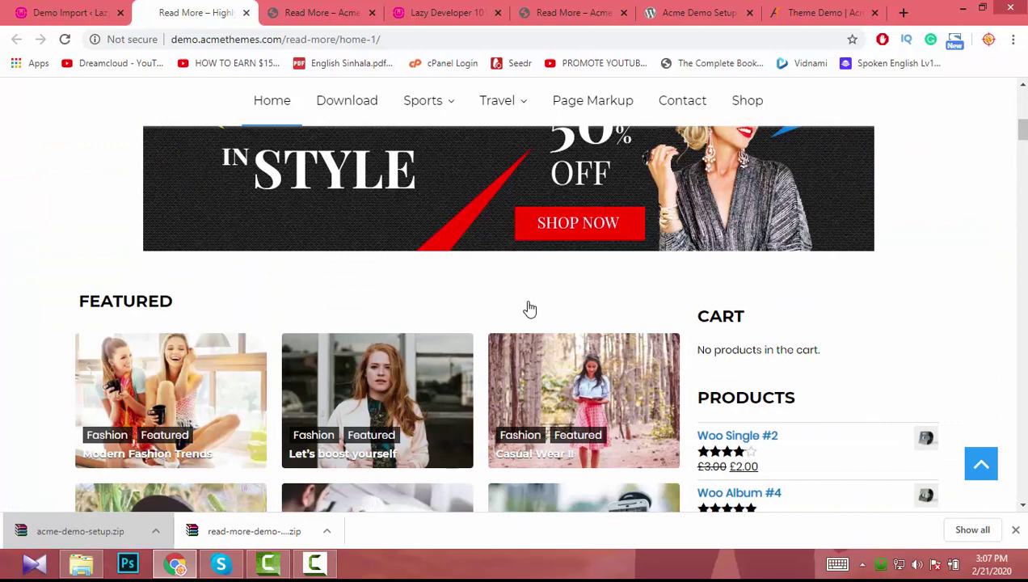
{"action": "scroll", "coordinate": [529, 310], "scroll_direction": "up", "scroll_amount": 4}
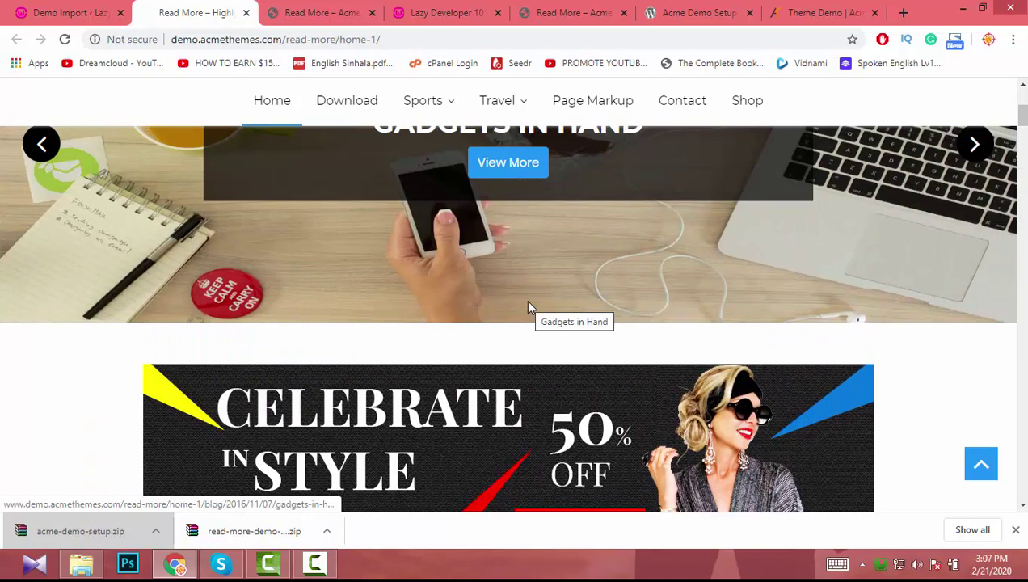
{"action": "scroll", "coordinate": [528, 307], "scroll_direction": "down", "scroll_amount": 3}
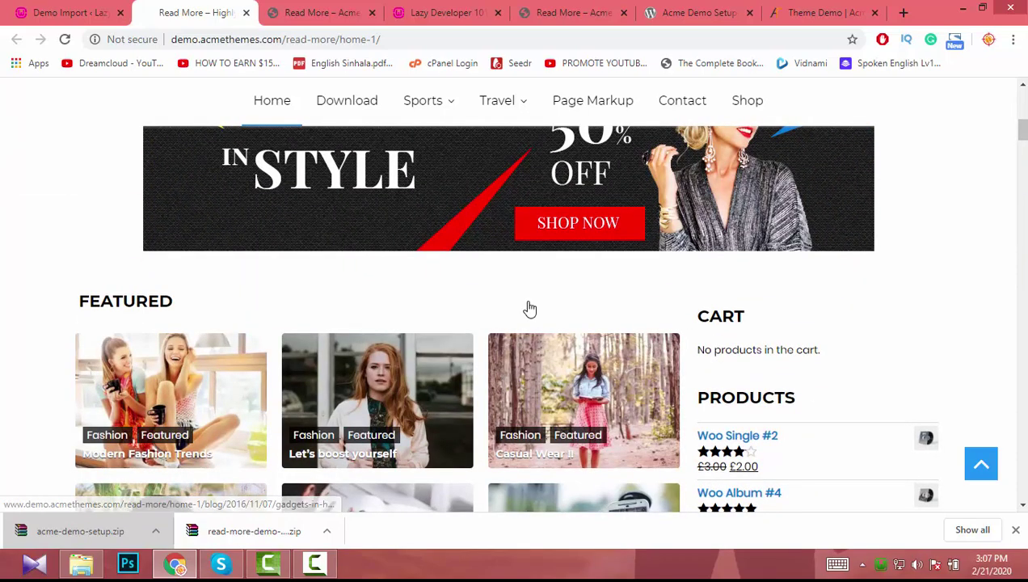
{"action": "scroll", "coordinate": [527, 307], "scroll_direction": "down", "scroll_amount": 7}
{"action": "scroll", "coordinate": [527, 307], "scroll_direction": "up", "scroll_amount": 4}
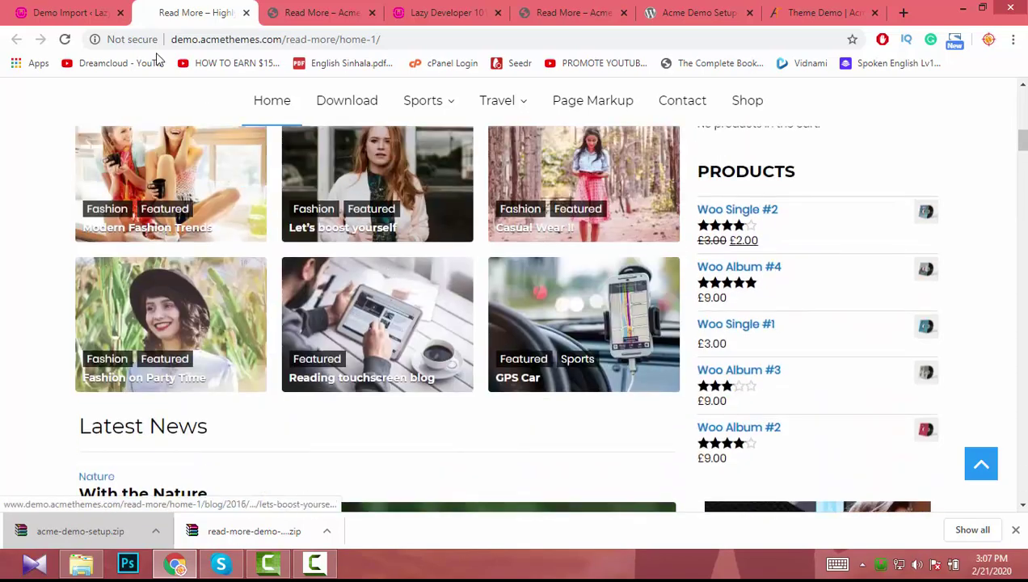
Step: Return to the Demo Import page, import Demo 1 and confirm the import
{"action": "left_click", "coordinate": [81, 7]}
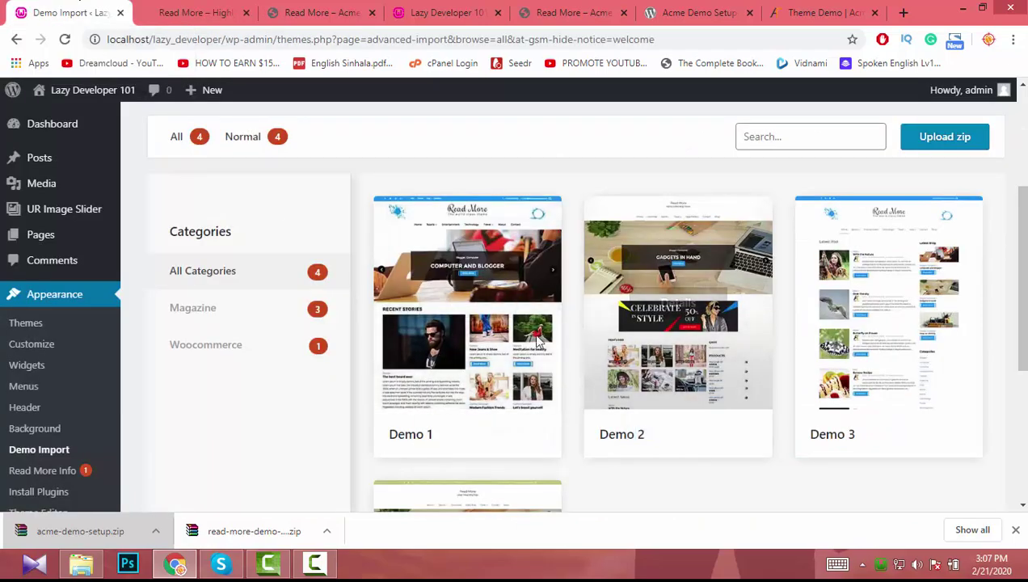
{"action": "mouse_move", "coordinate": [485, 434]}
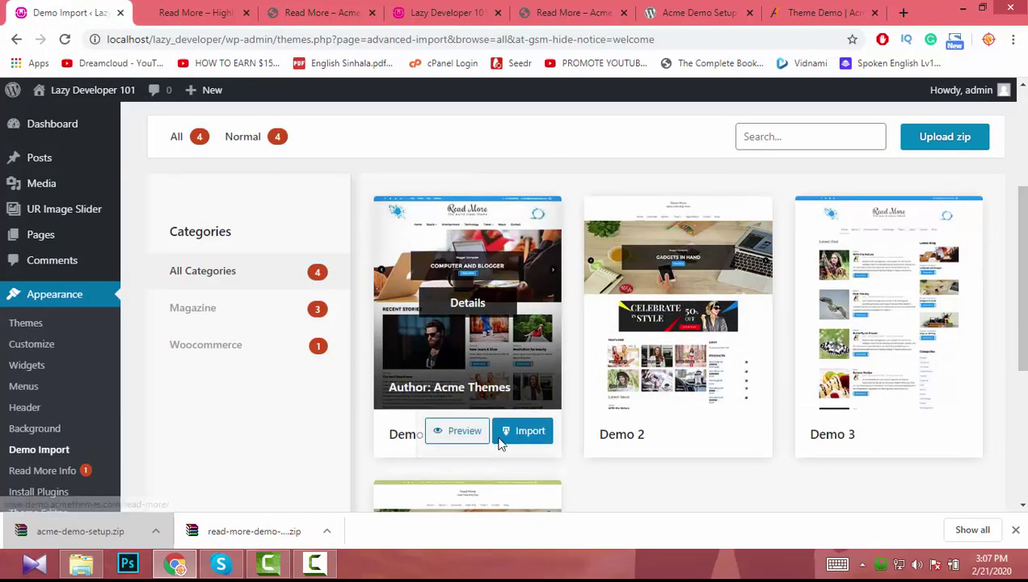
{"action": "left_click", "coordinate": [529, 433]}
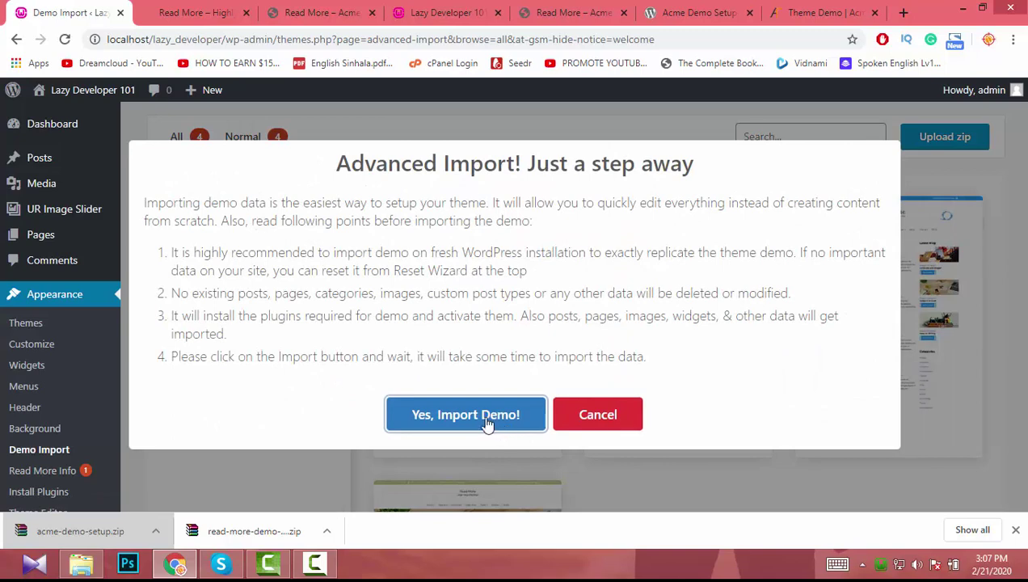
{"action": "left_click", "coordinate": [487, 424]}
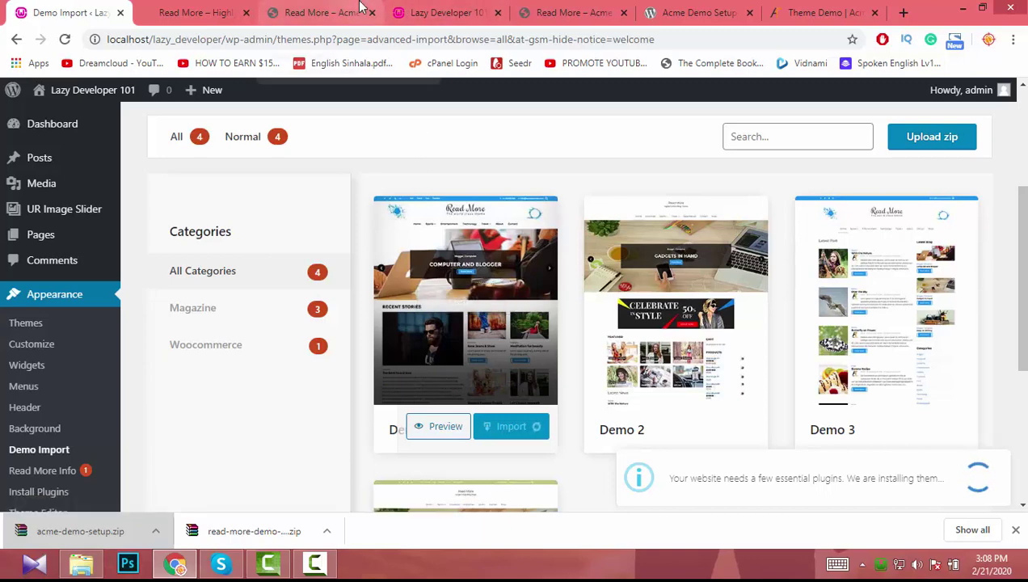
Step: Read the Read More documentation from DummyData through Adding Posts and increasing the home page post count to the demo's home page sections
{"action": "left_click", "coordinate": [297, 9]}
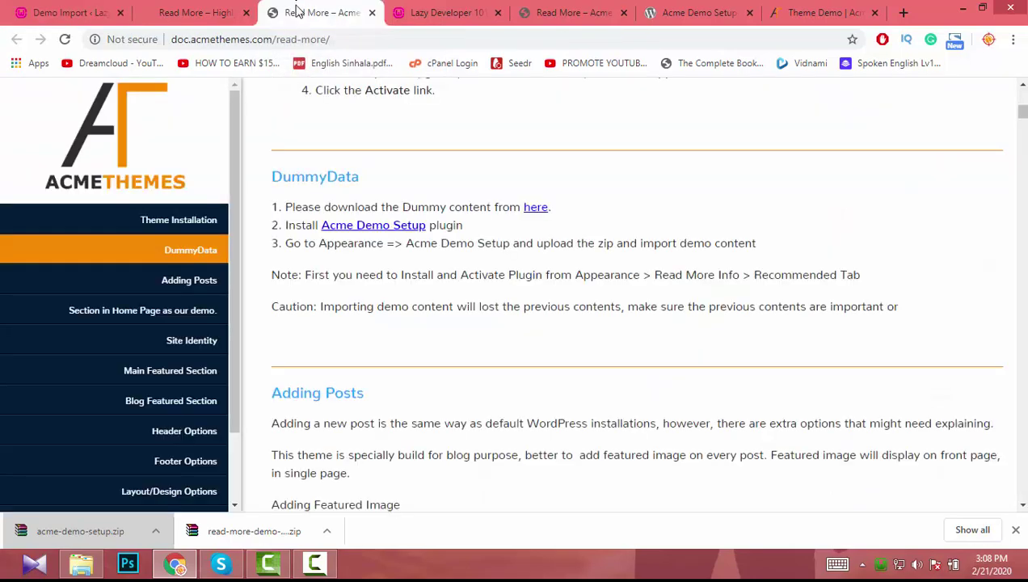
{"action": "scroll", "coordinate": [391, 371], "scroll_direction": "up", "scroll_amount": 1}
{"action": "scroll", "coordinate": [391, 370], "scroll_direction": "down", "scroll_amount": 2}
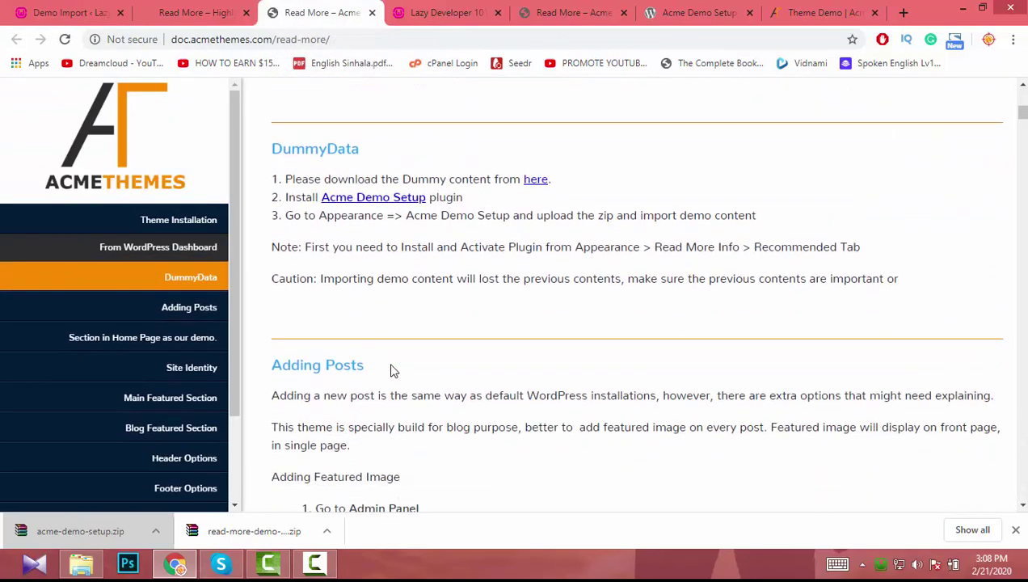
{"action": "scroll", "coordinate": [391, 370], "scroll_direction": "down", "scroll_amount": 1}
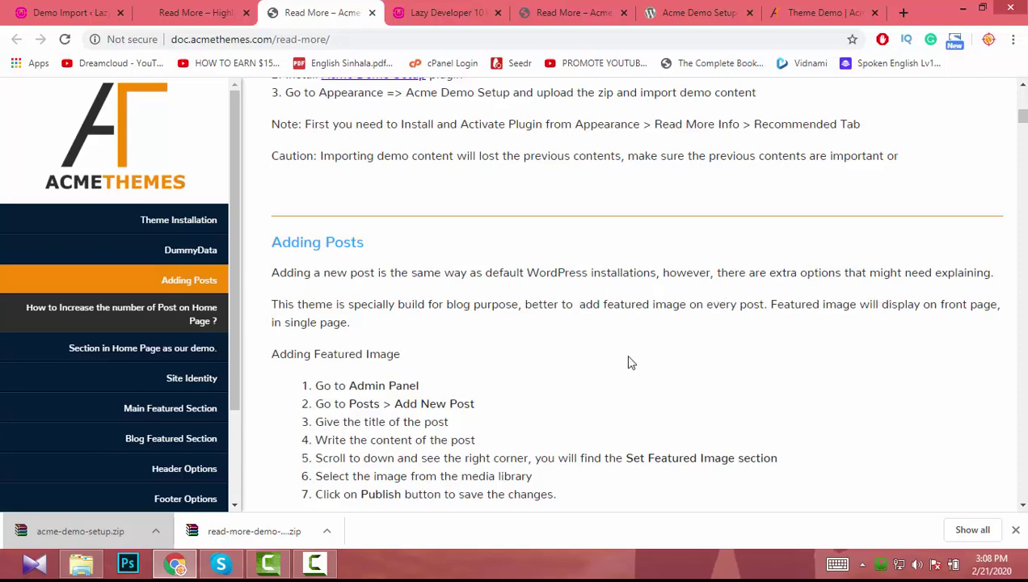
{"action": "scroll", "coordinate": [630, 363], "scroll_direction": "down", "scroll_amount": 2}
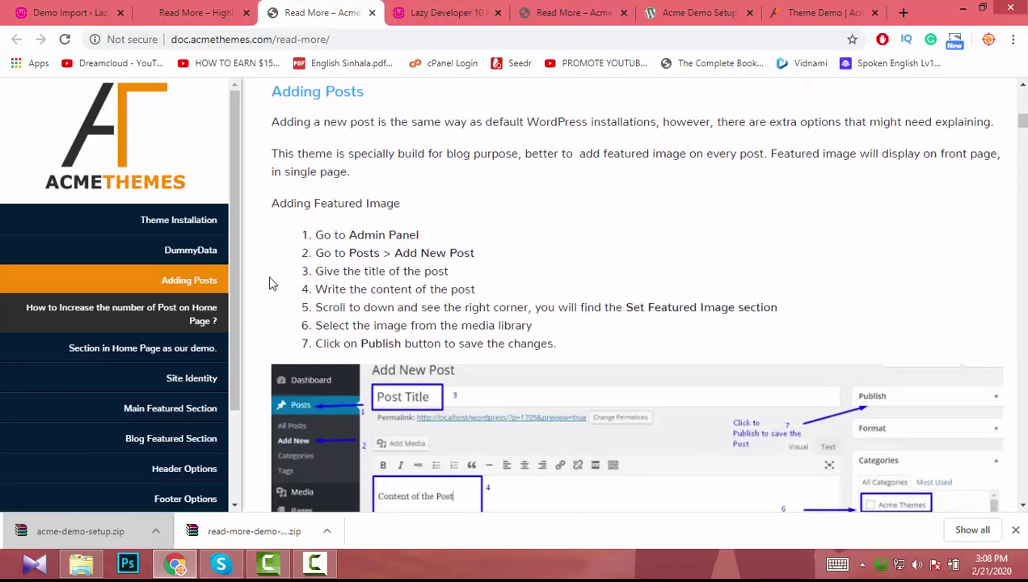
{"action": "scroll", "coordinate": [550, 323], "scroll_direction": "down", "scroll_amount": 2}
{"action": "scroll", "coordinate": [666, 202], "scroll_direction": "down", "scroll_amount": 6}
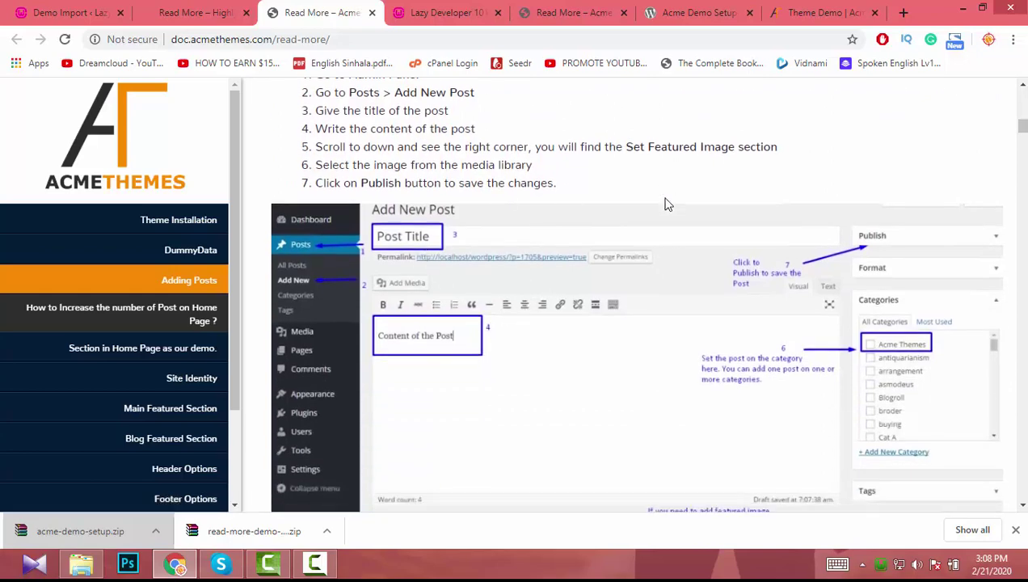
{"action": "scroll", "coordinate": [666, 203], "scroll_direction": "down", "scroll_amount": 2}
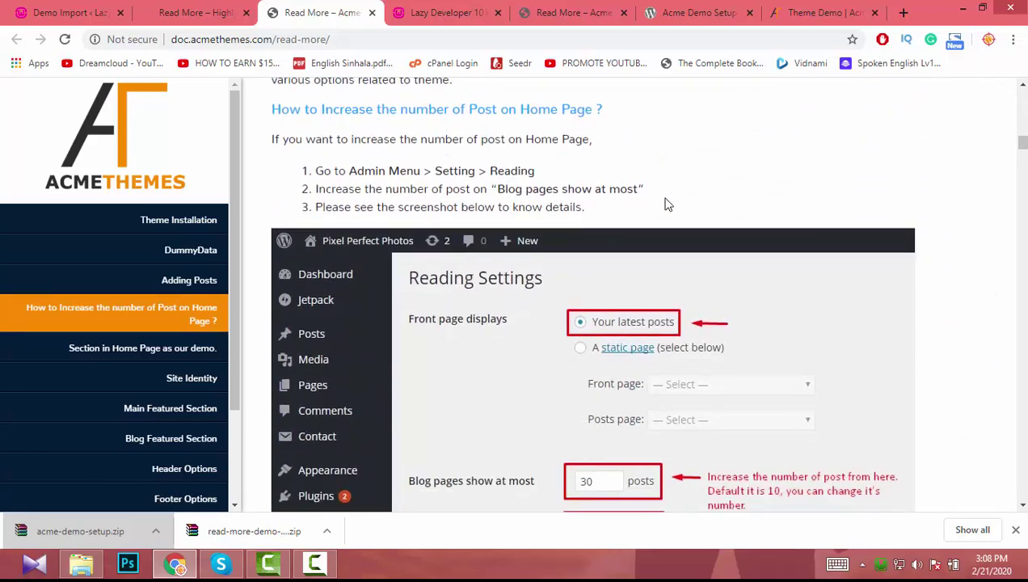
{"action": "scroll", "coordinate": [666, 204], "scroll_direction": "down", "scroll_amount": 3}
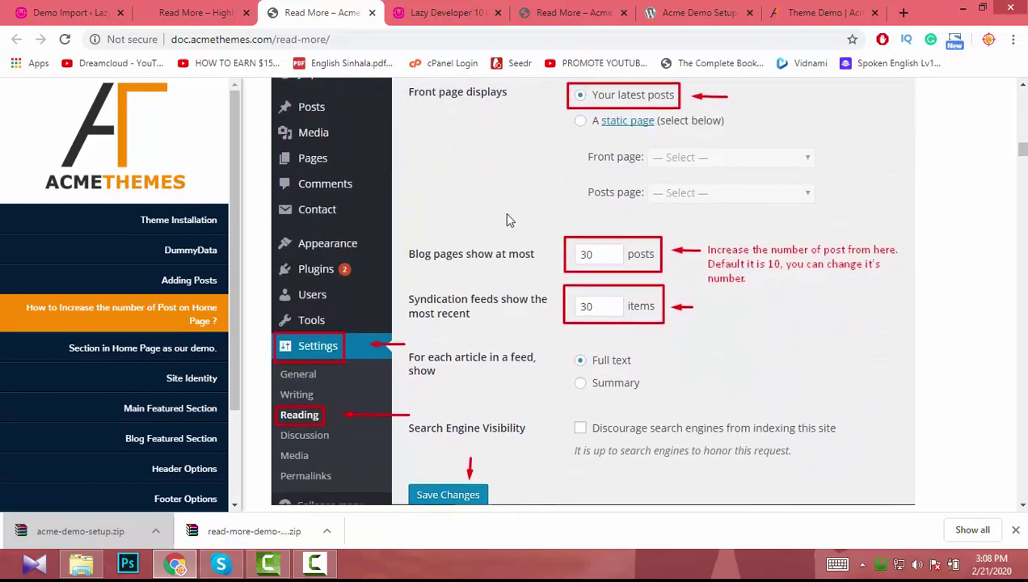
{"action": "scroll", "coordinate": [506, 230], "scroll_direction": "down", "scroll_amount": 3}
{"action": "scroll", "coordinate": [509, 247], "scroll_direction": "down", "scroll_amount": 1}
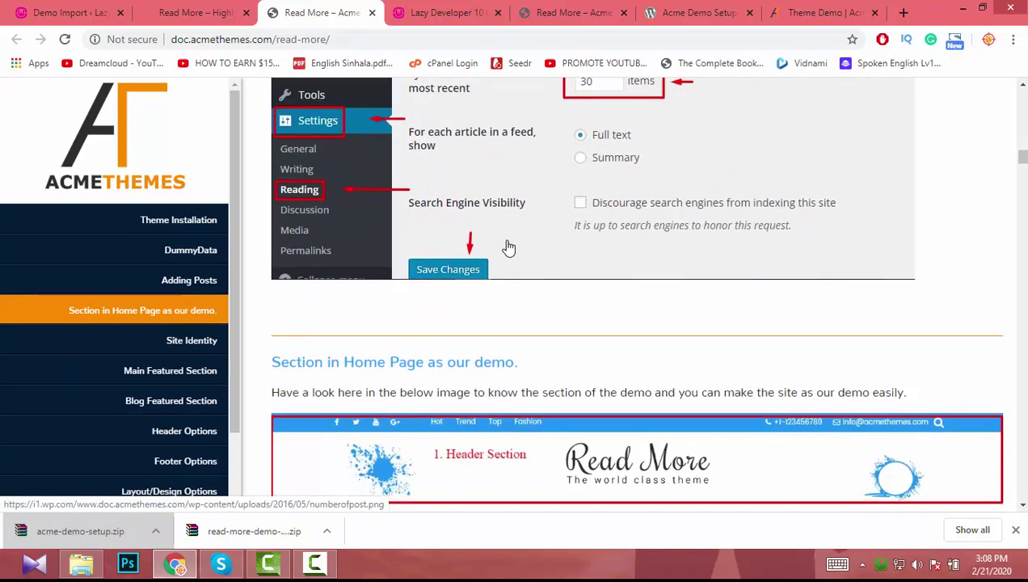
Step: Examine the annotated demo home page image in the documentation, from the Header Section through the numbered sections to the footer
{"action": "scroll", "coordinate": [508, 247], "scroll_direction": "up", "scroll_amount": 2}
{"action": "scroll", "coordinate": [508, 247], "scroll_direction": "down", "scroll_amount": 5}
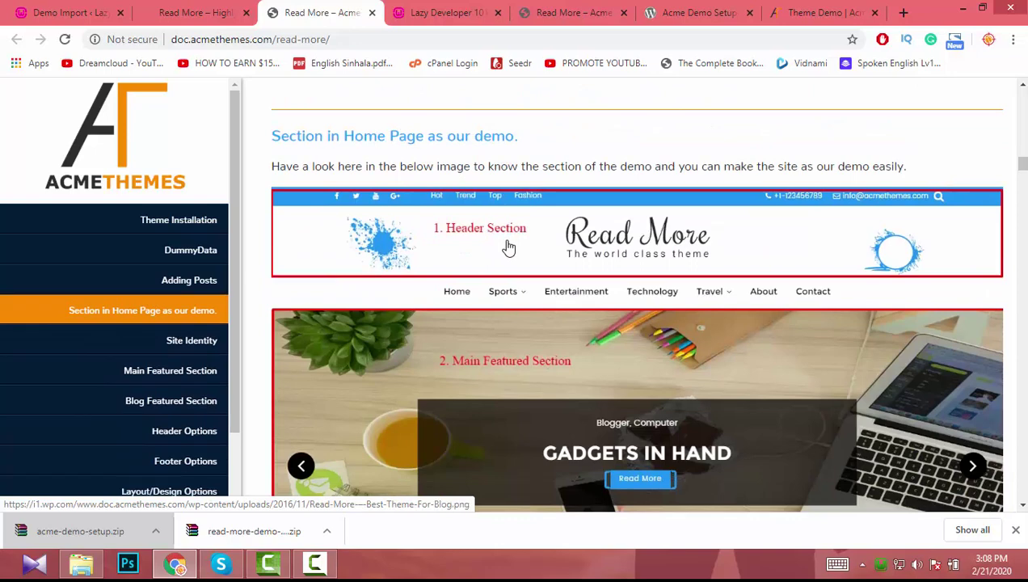
{"action": "scroll", "coordinate": [509, 248], "scroll_direction": "up", "scroll_amount": 1}
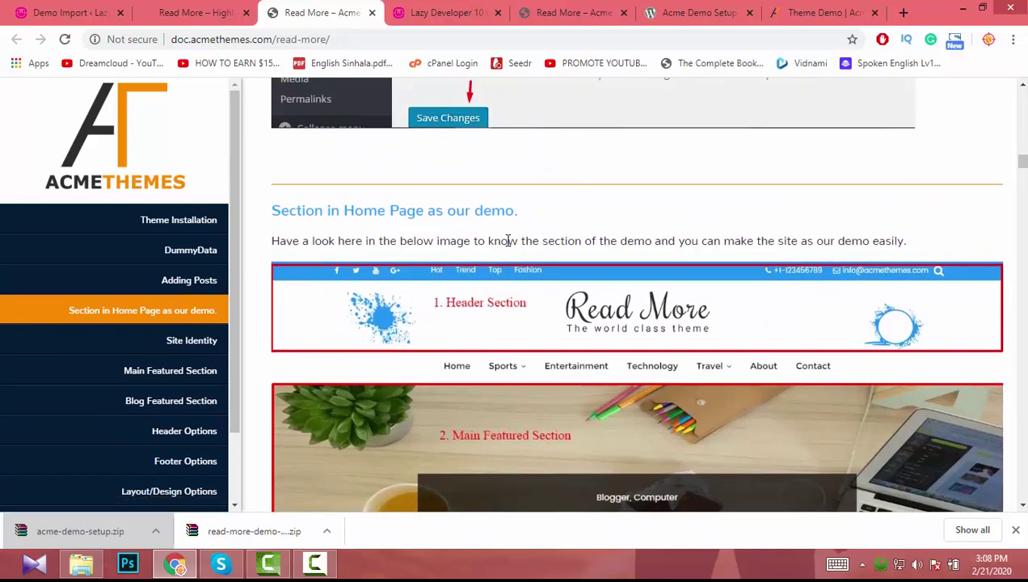
{"action": "scroll", "coordinate": [509, 247], "scroll_direction": "down", "scroll_amount": 1}
{"action": "scroll", "coordinate": [509, 248], "scroll_direction": "up", "scroll_amount": 1}
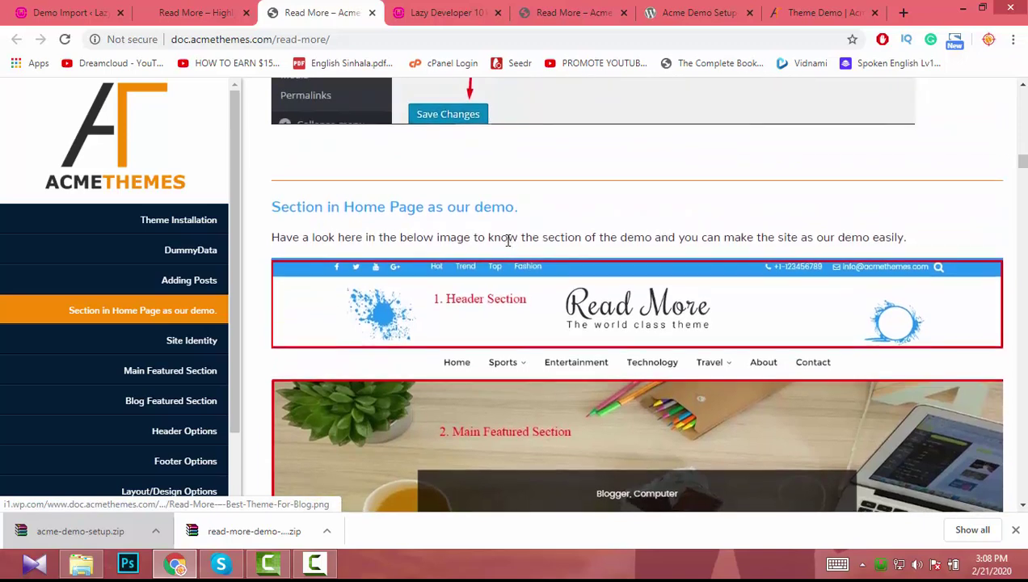
{"action": "scroll", "coordinate": [508, 247], "scroll_direction": "down", "scroll_amount": 1}
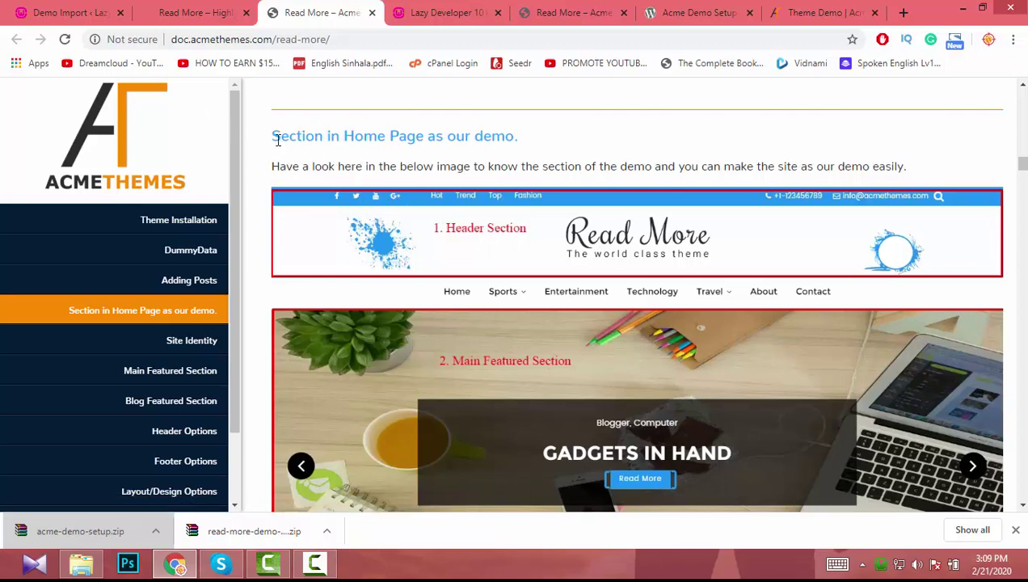
{"action": "left_click_drag", "start_coordinate": [277, 140], "coordinate": [533, 146]}
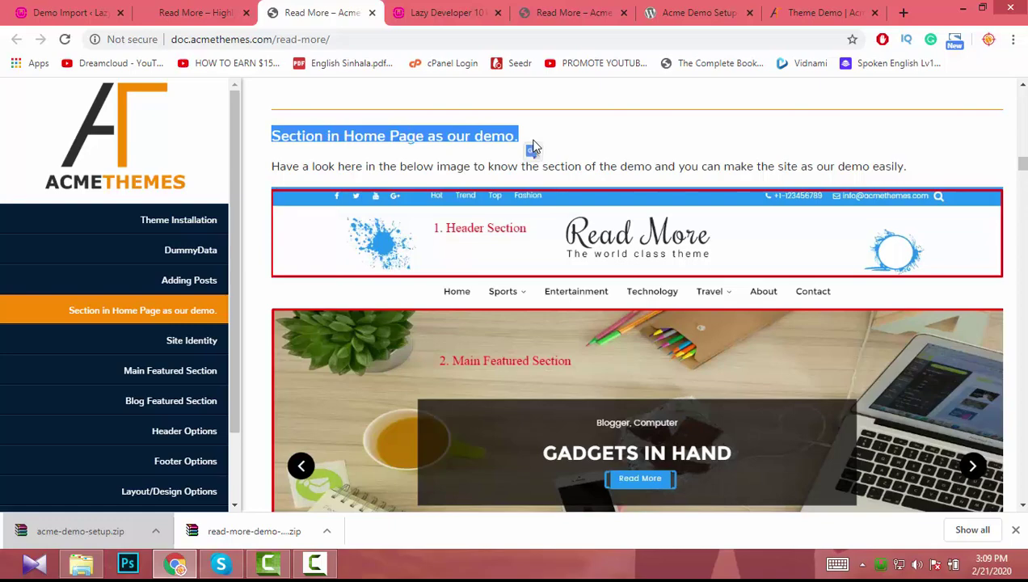
{"action": "left_click", "coordinate": [551, 136]}
{"action": "scroll", "coordinate": [572, 235], "scroll_direction": "down", "scroll_amount": 2}
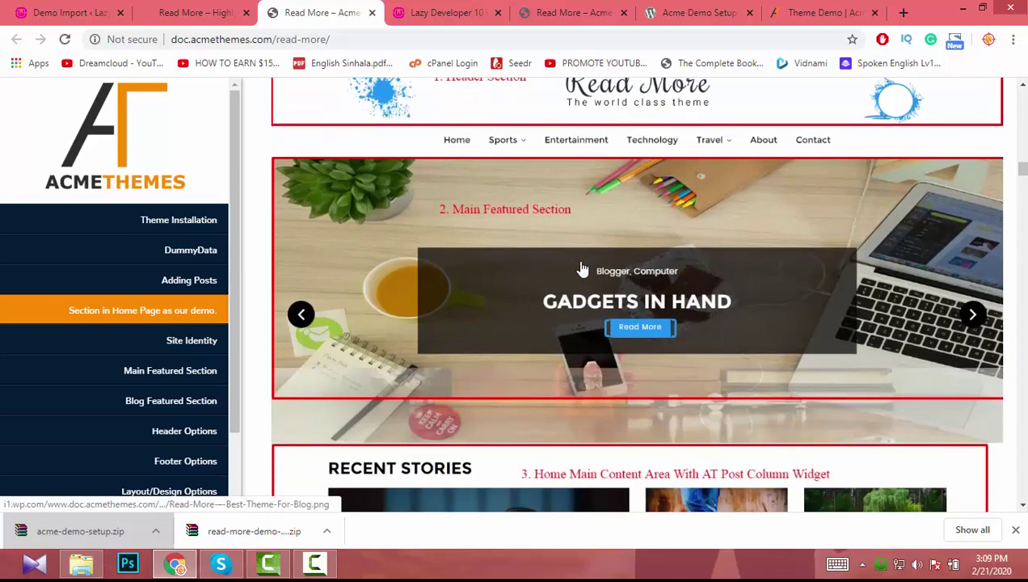
{"action": "scroll", "coordinate": [582, 269], "scroll_direction": "down", "scroll_amount": 3}
{"action": "scroll", "coordinate": [582, 269], "scroll_direction": "up", "scroll_amount": 4}
{"action": "scroll", "coordinate": [582, 269], "scroll_direction": "down", "scroll_amount": 2}
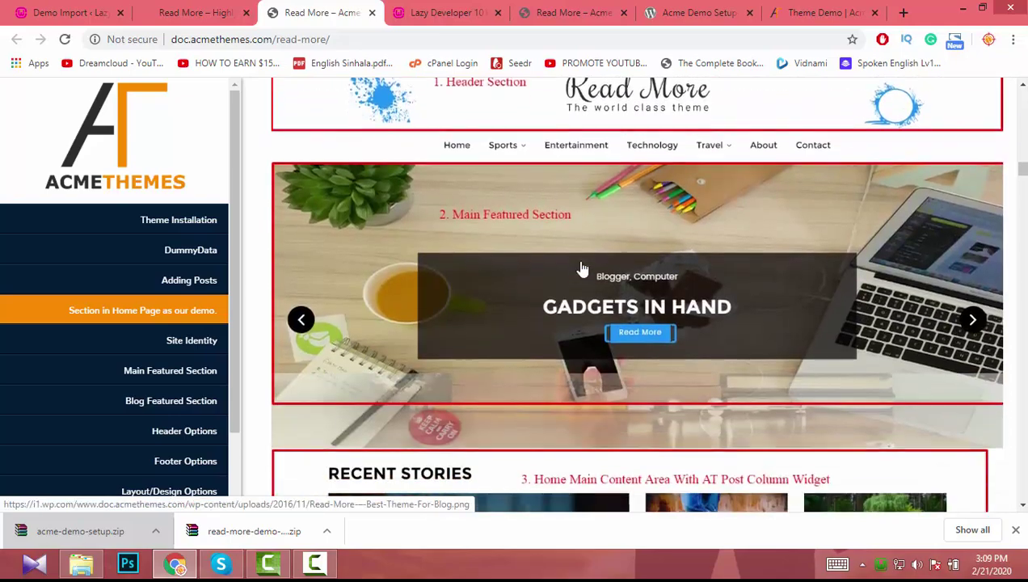
{"action": "scroll", "coordinate": [582, 269], "scroll_direction": "down", "scroll_amount": 10}
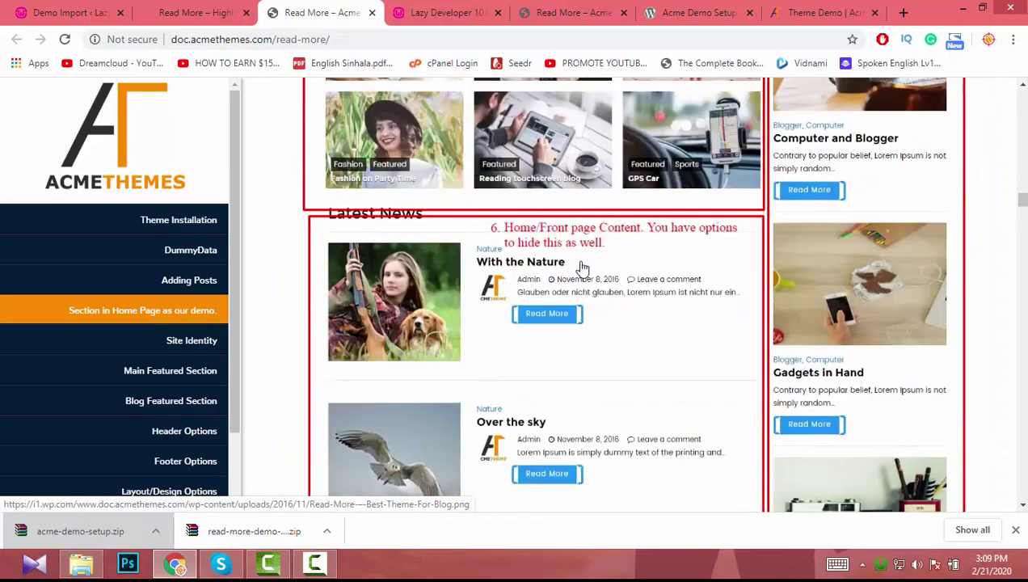
{"action": "scroll", "coordinate": [582, 269], "scroll_direction": "down", "scroll_amount": 15}
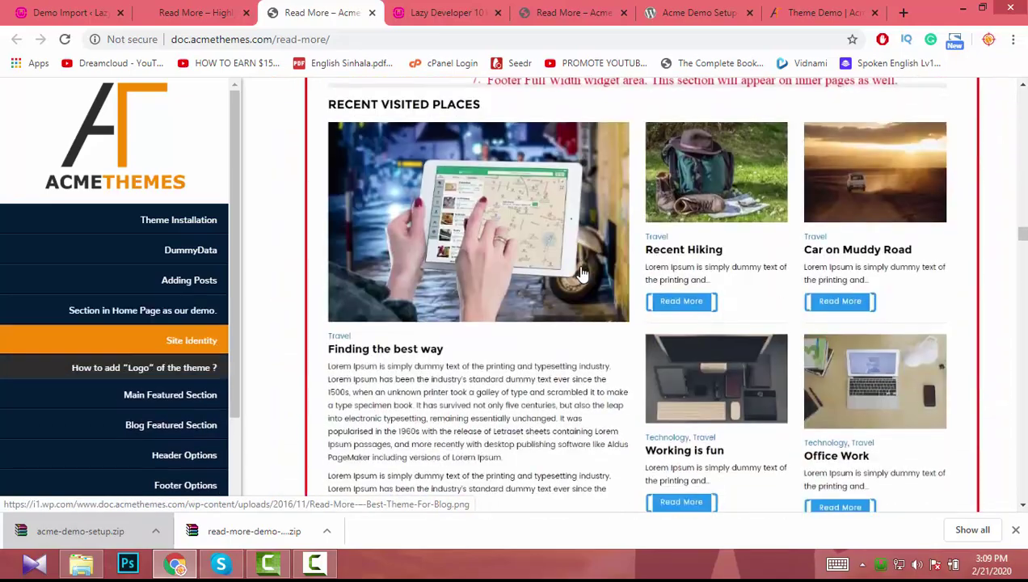
{"action": "scroll", "coordinate": [582, 273], "scroll_direction": "down", "scroll_amount": 4}
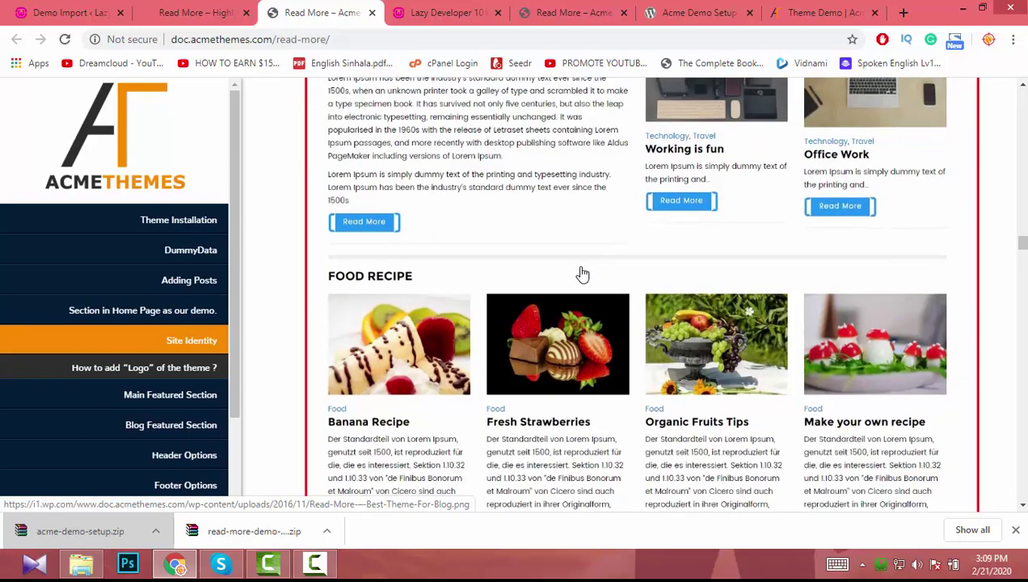
{"action": "scroll", "coordinate": [582, 275], "scroll_direction": "down", "scroll_amount": 14}
Step: Read the documentation from Site Identity through the featured sections, header, footer, layout and single post options to the breadcrumb and search placeholder instructions
{"action": "scroll", "coordinate": [582, 275], "scroll_direction": "down", "scroll_amount": 4}
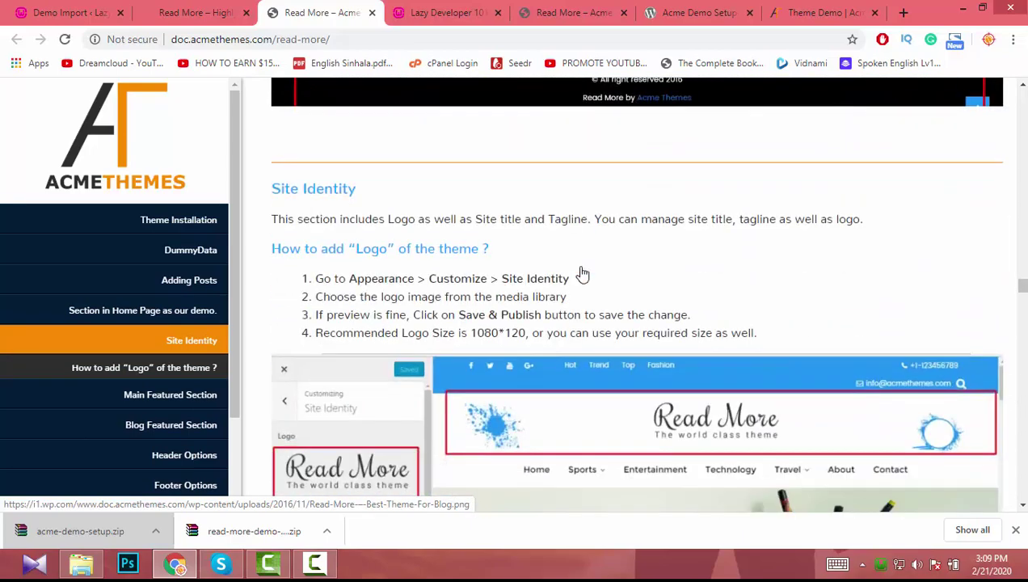
{"action": "scroll", "coordinate": [581, 272], "scroll_direction": "down", "scroll_amount": 5}
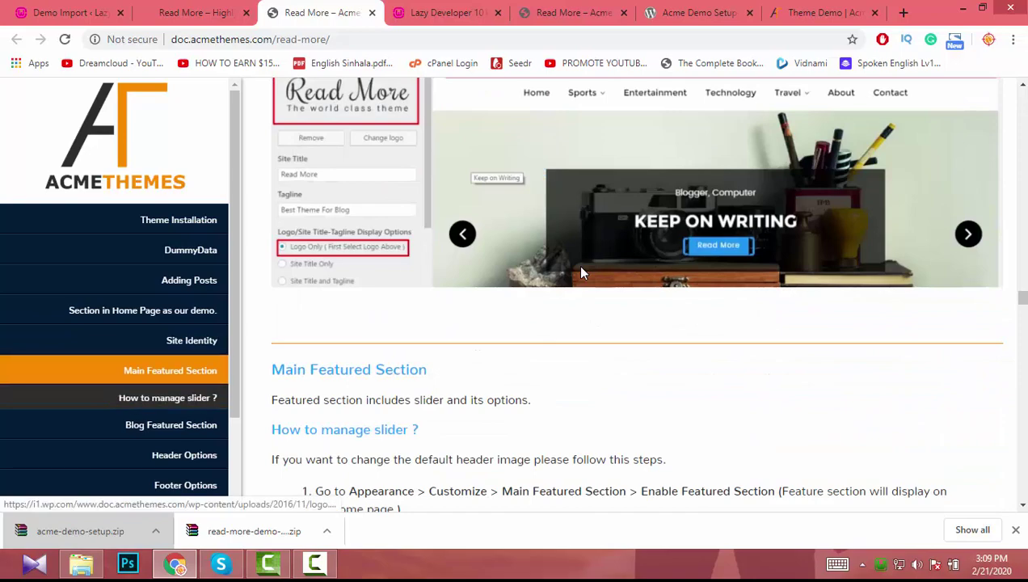
{"action": "scroll", "coordinate": [580, 274], "scroll_direction": "down", "scroll_amount": 9}
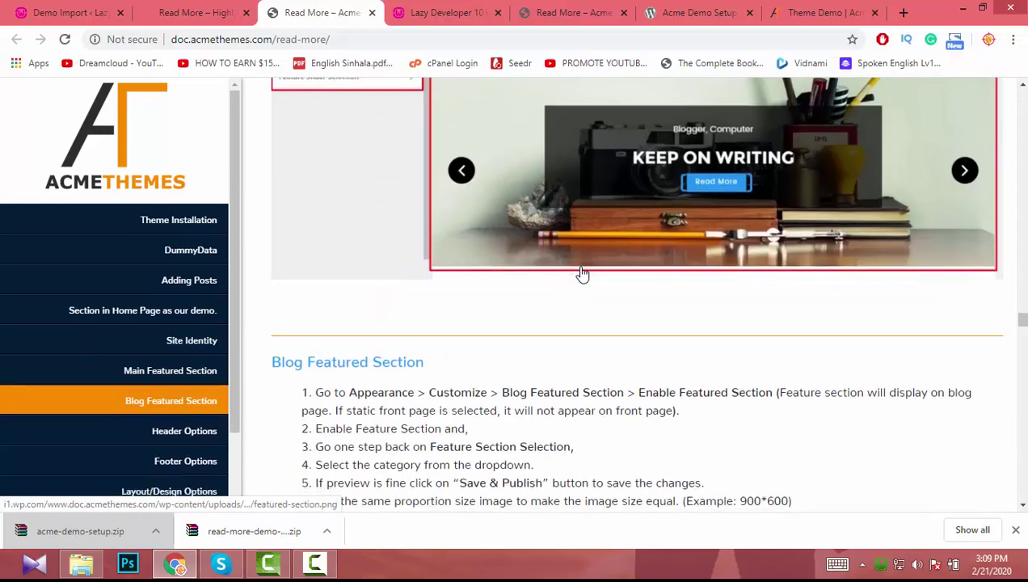
{"action": "scroll", "coordinate": [582, 274], "scroll_direction": "down", "scroll_amount": 10}
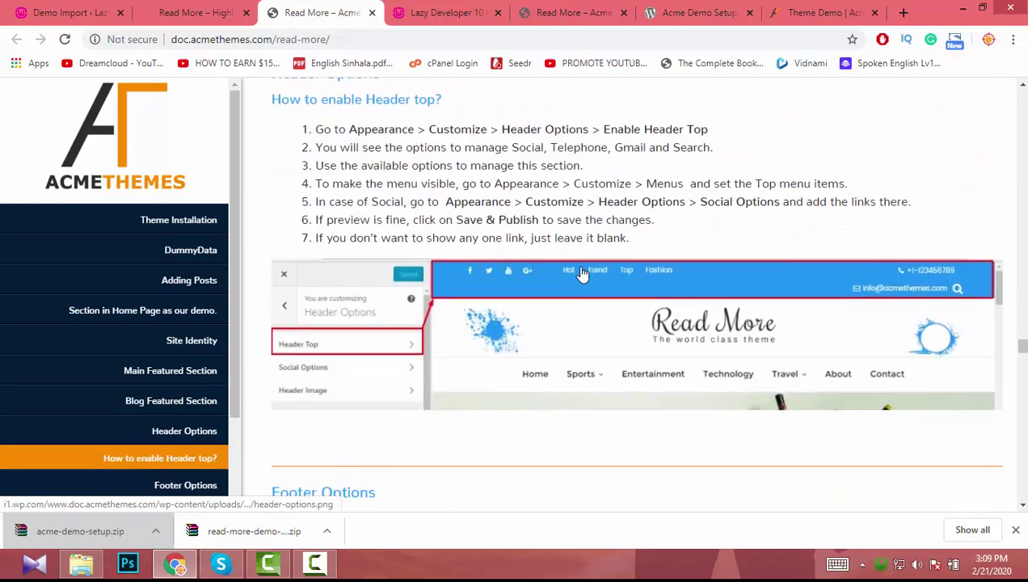
{"action": "scroll", "coordinate": [581, 274], "scroll_direction": "down", "scroll_amount": 4}
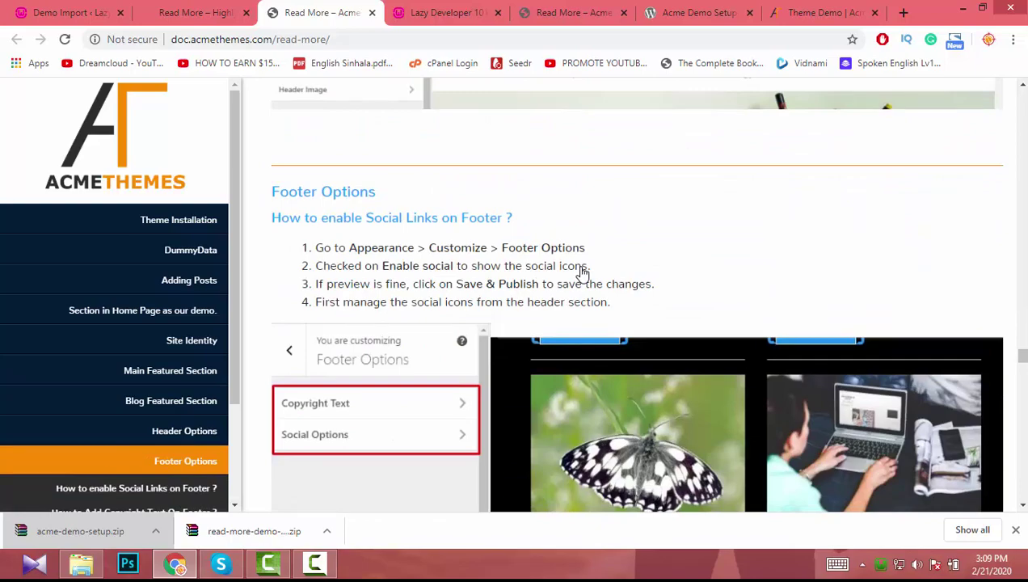
{"action": "scroll", "coordinate": [582, 275], "scroll_direction": "down", "scroll_amount": 10}
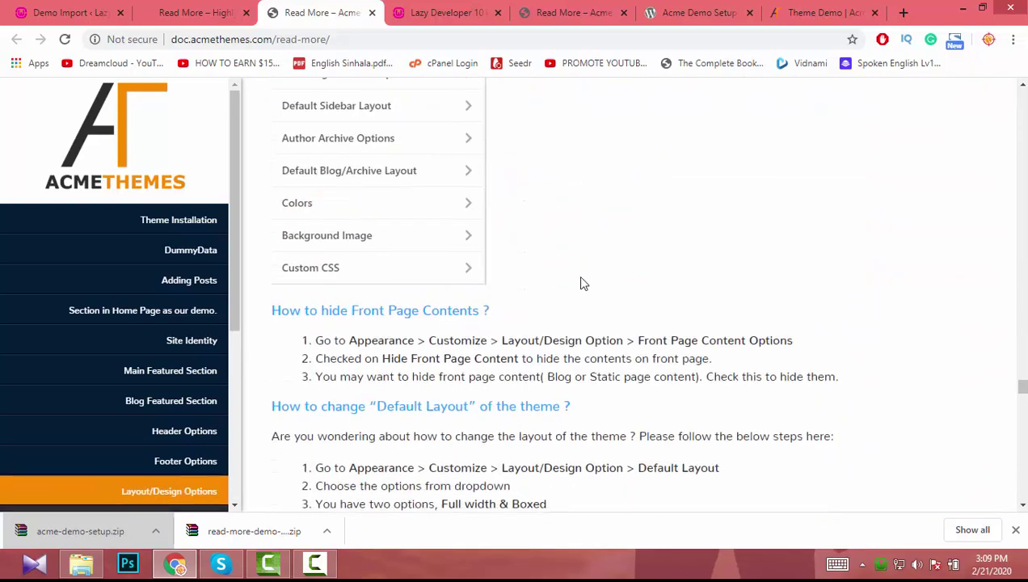
{"action": "scroll", "coordinate": [582, 283], "scroll_direction": "down", "scroll_amount": 11}
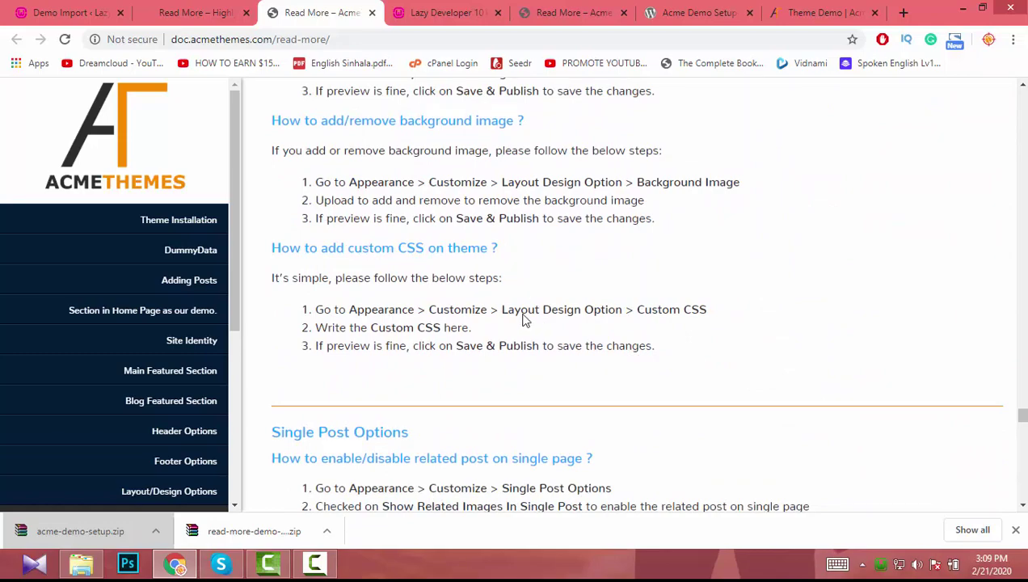
{"action": "scroll", "coordinate": [451, 236], "scroll_direction": "down", "scroll_amount": 15}
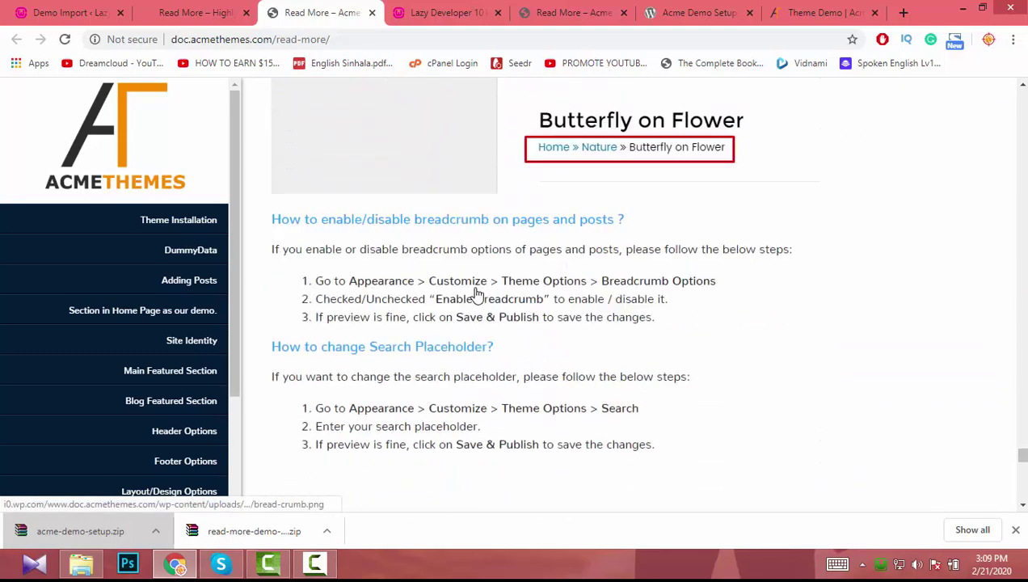
Step: Check the Demo 1 import progress, and read the widget area notes through the end of the Read More documentation
{"action": "left_click", "coordinate": [56, 9]}
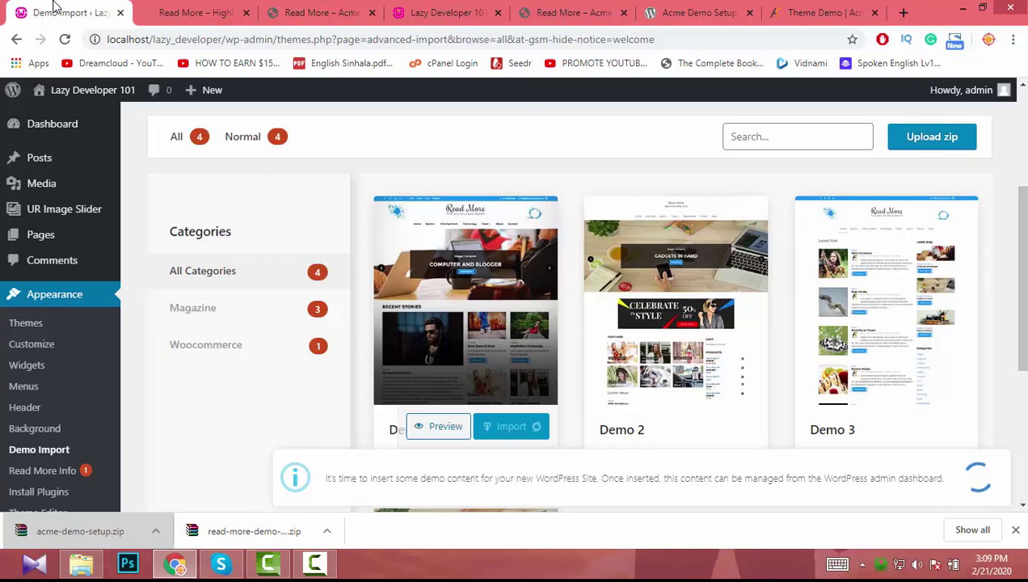
{"action": "left_click", "coordinate": [269, 14]}
{"action": "scroll", "coordinate": [418, 374], "scroll_direction": "down", "scroll_amount": 5}
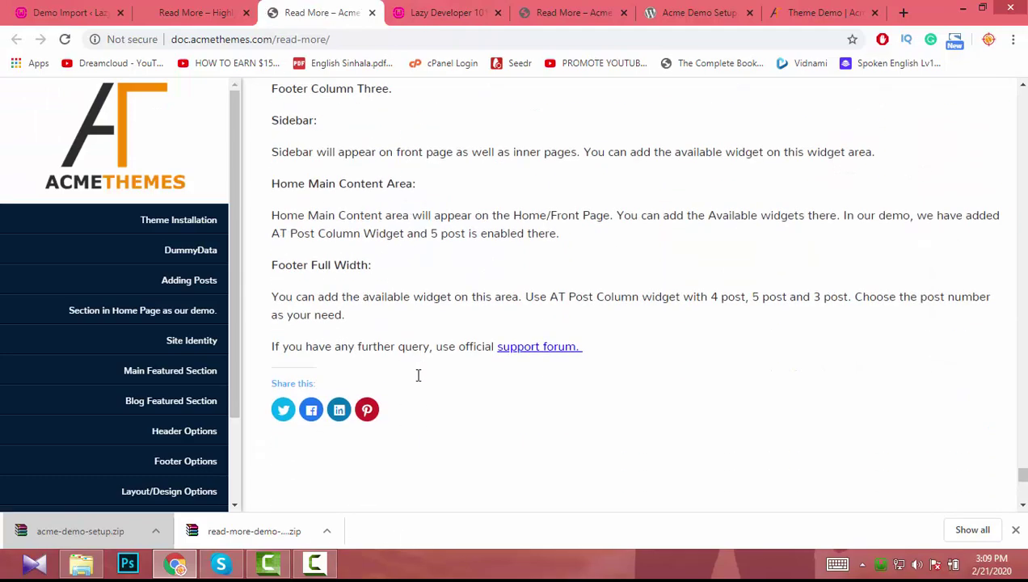
{"action": "scroll", "coordinate": [415, 382], "scroll_direction": "down", "scroll_amount": 1}
{"action": "scroll", "coordinate": [416, 380], "scroll_direction": "down", "scroll_amount": 1}
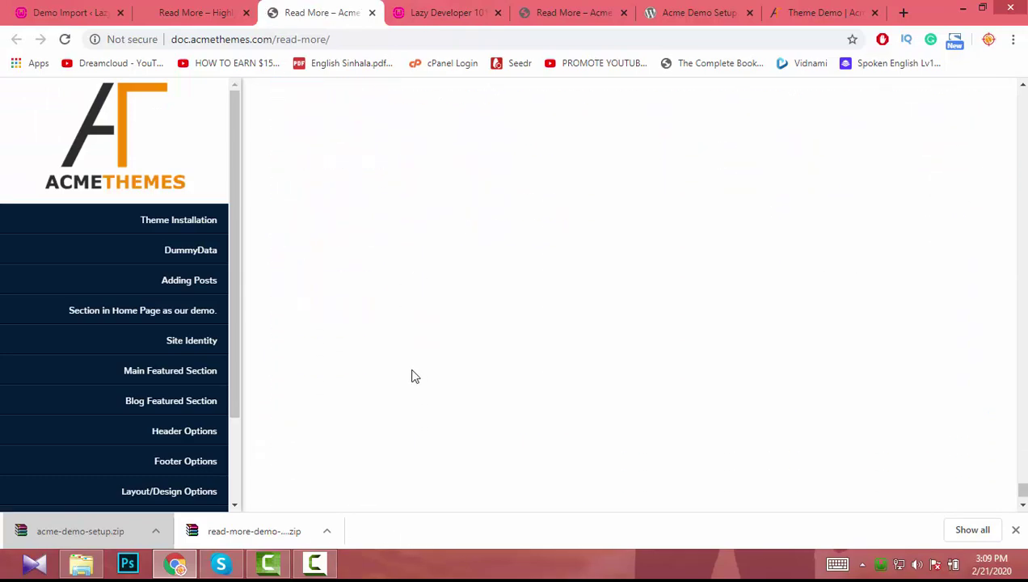
Step: Review the documentation's Layout/Design Options section, including the front page content, default layout, sidebar, author and blog/archive instructions
{"action": "scroll", "coordinate": [413, 376], "scroll_direction": "up", "scroll_amount": 15}
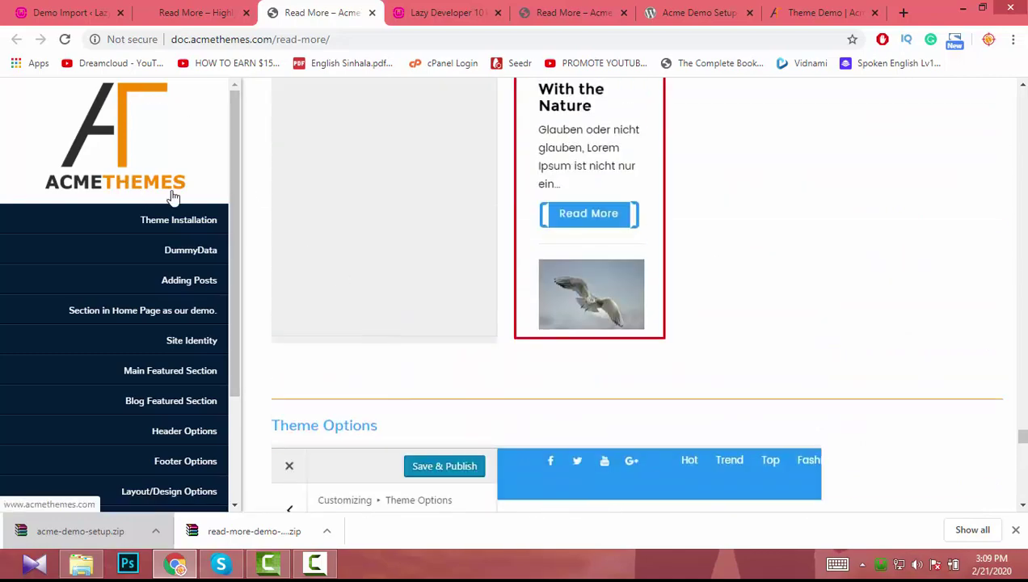
{"action": "scroll", "coordinate": [437, 209], "scroll_direction": "up", "scroll_amount": 10}
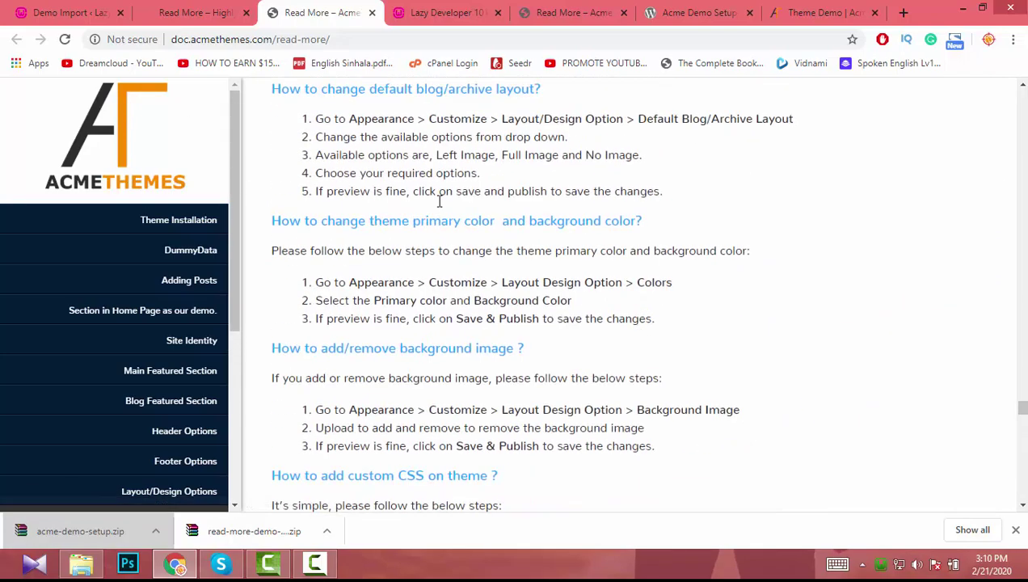
{"action": "scroll", "coordinate": [439, 208], "scroll_direction": "up", "scroll_amount": 6}
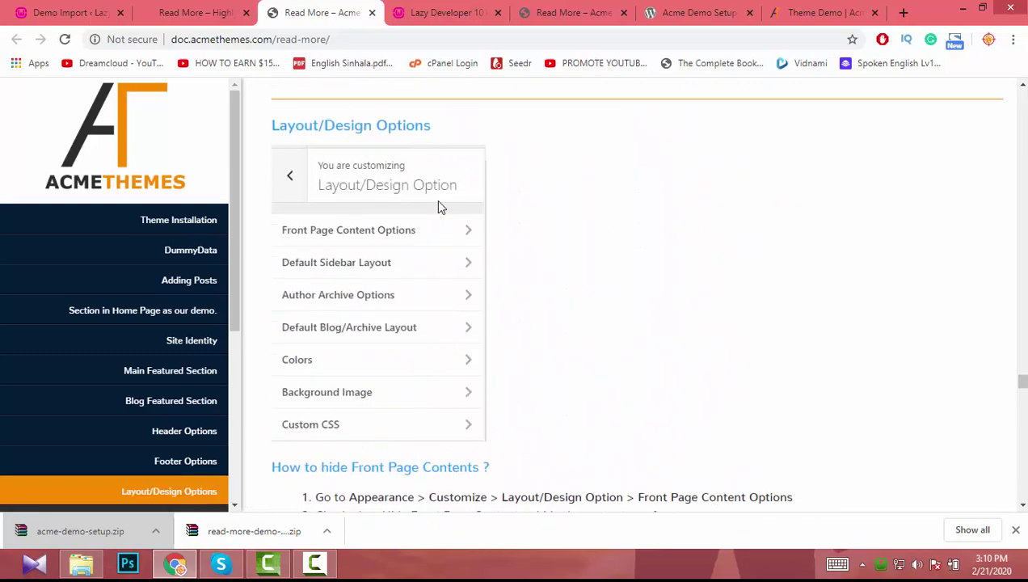
{"action": "scroll", "coordinate": [428, 368], "scroll_direction": "down", "scroll_amount": 5}
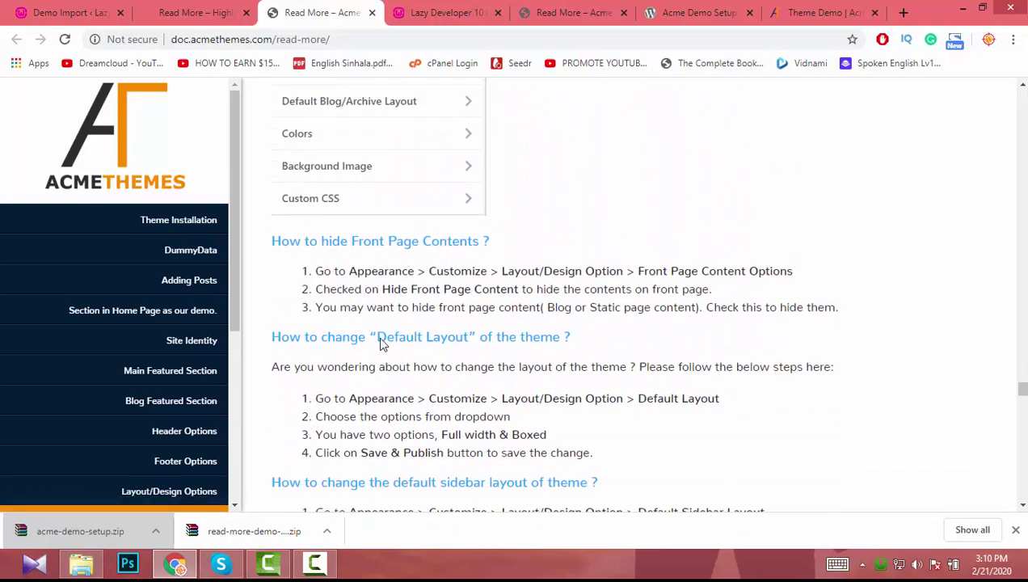
{"action": "scroll", "coordinate": [380, 338], "scroll_direction": "down", "scroll_amount": 5}
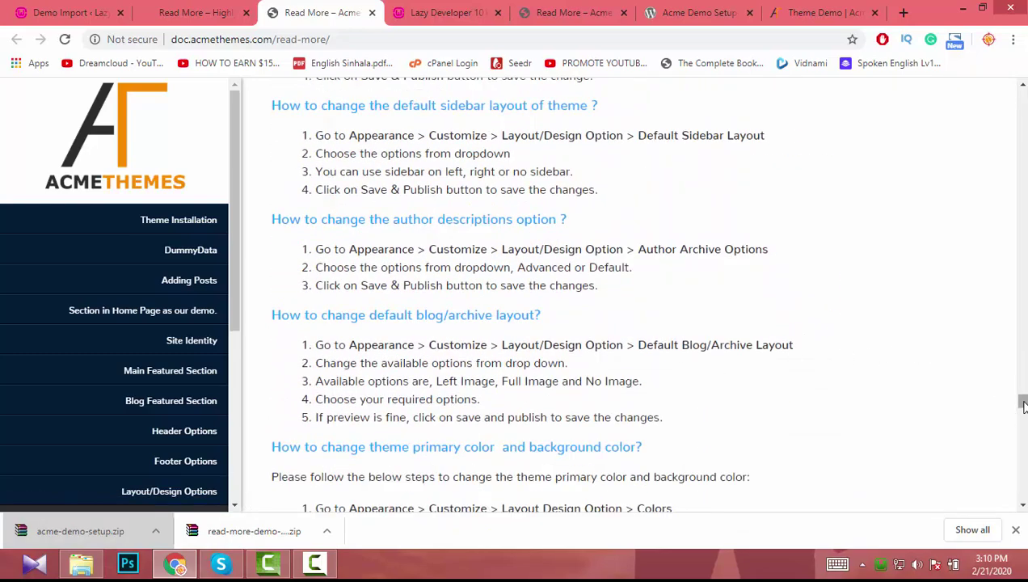
{"action": "mouse_move", "coordinate": [1023, 406]}
{"action": "left_mouse_down"}
{"action": "mouse_move", "coordinate": [1023, 376]}
{"action": "mouse_move", "coordinate": [1023, 404]}
{"action": "mouse_move", "coordinate": [1023, 385]}
{"action": "left_mouse_up"}
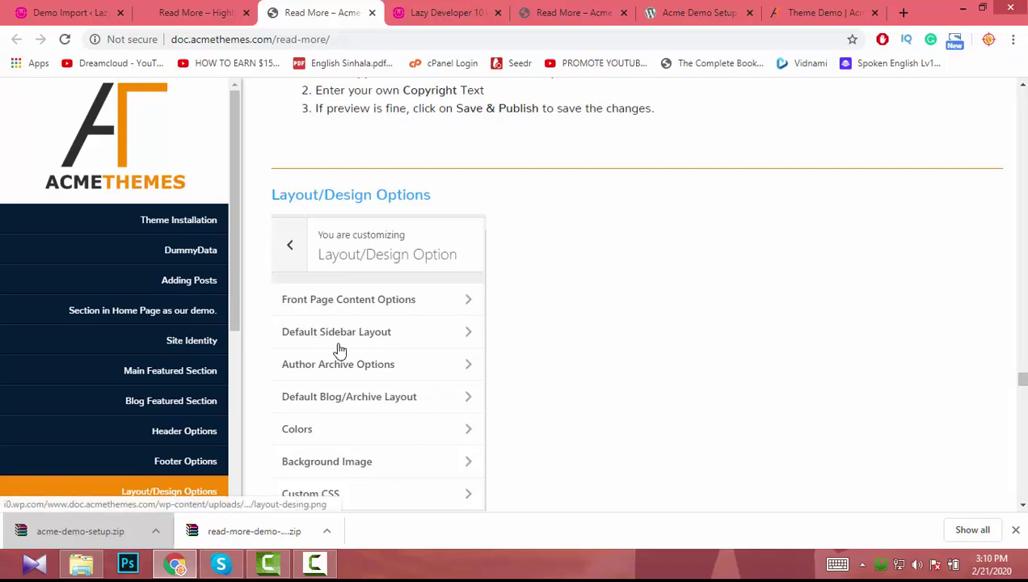
Step: Return to the Demo Import page, dismiss the import success message and open the local site in a new tab
{"action": "left_click", "coordinate": [44, 12]}
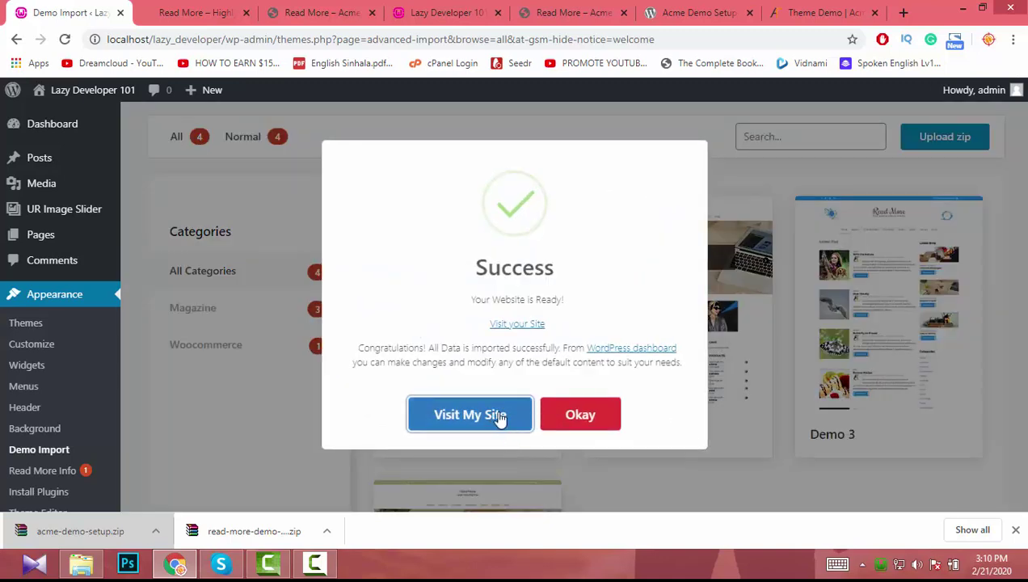
{"action": "left_click", "coordinate": [576, 422]}
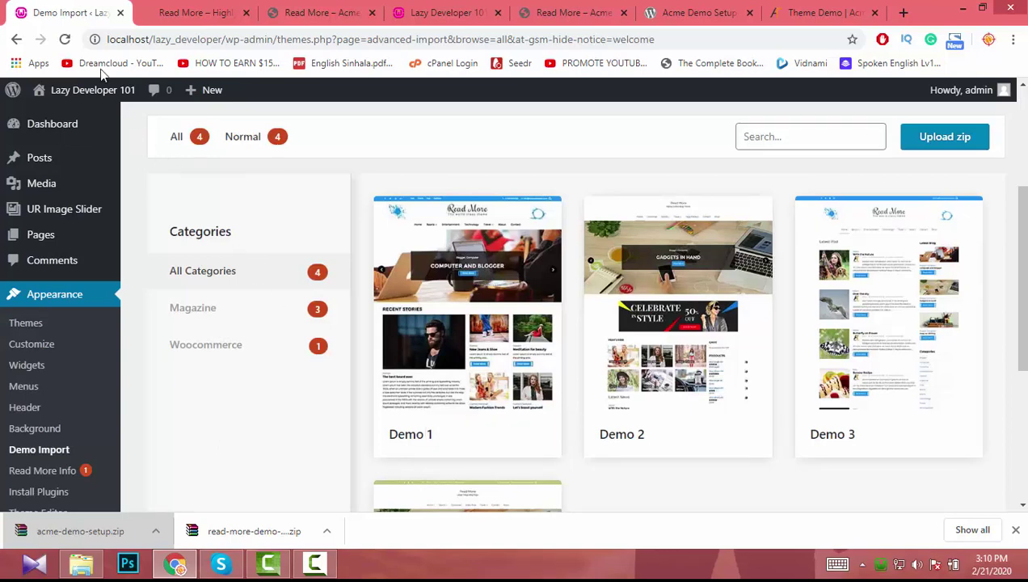
{"action": "mouse_move", "coordinate": [90, 101]}
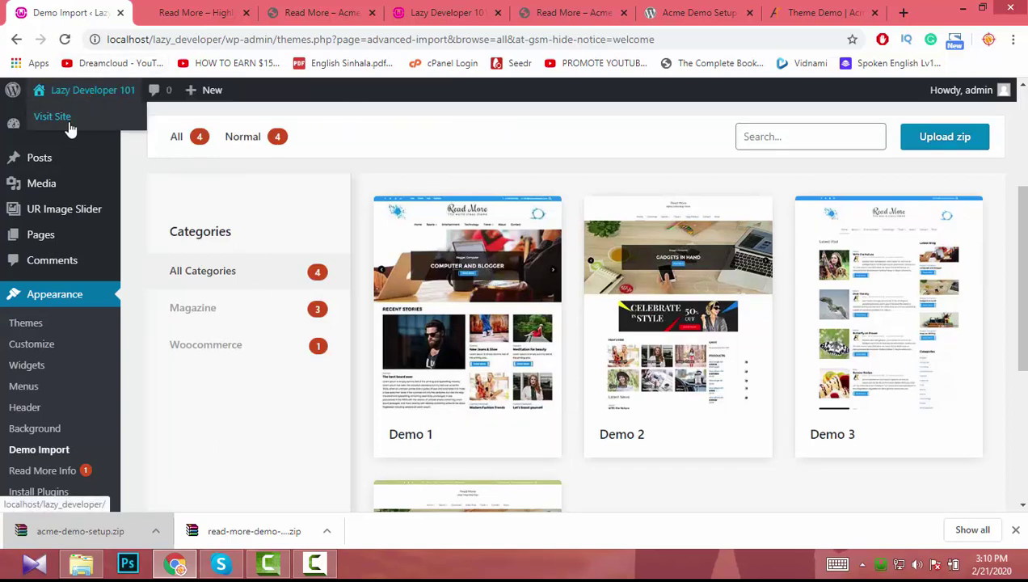
{"action": "middle_click", "coordinate": [71, 121]}
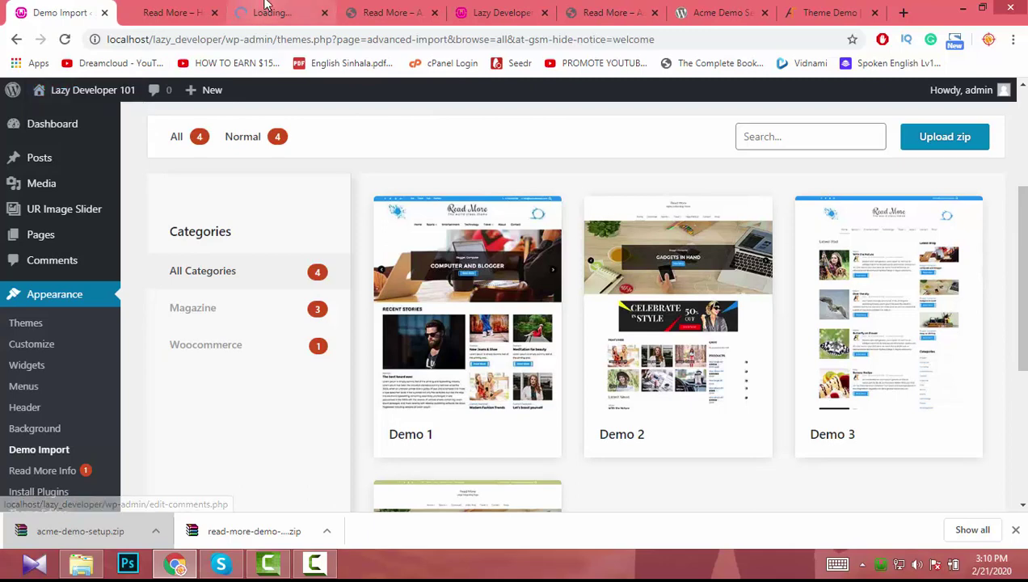
{"action": "left_click", "coordinate": [267, 10]}
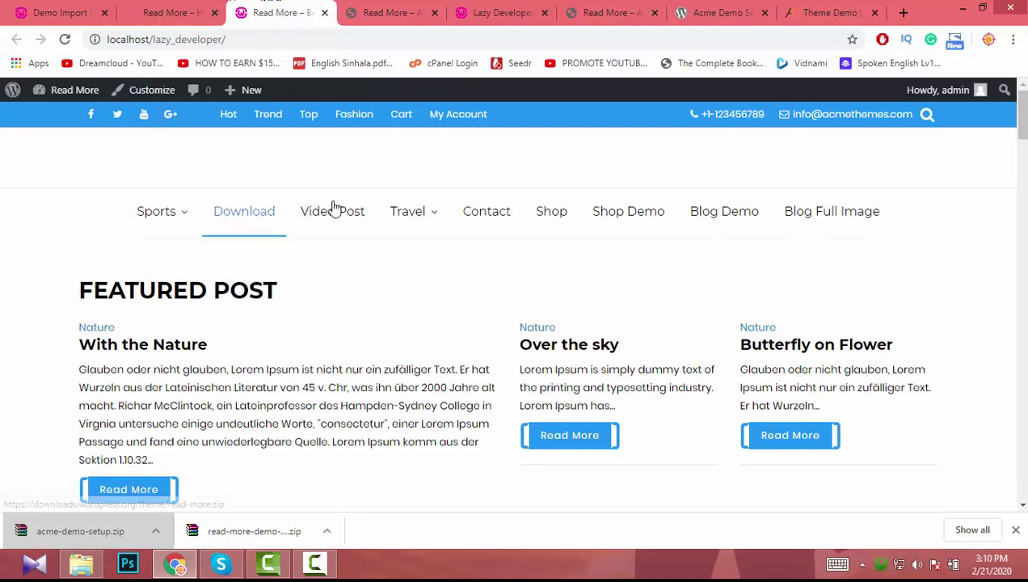
Step: Look through the local site's imported home page, from the Featured Post section past Latest News and the sidebar widgets to the footer
{"action": "scroll", "coordinate": [661, 318], "scroll_direction": "down", "scroll_amount": 5}
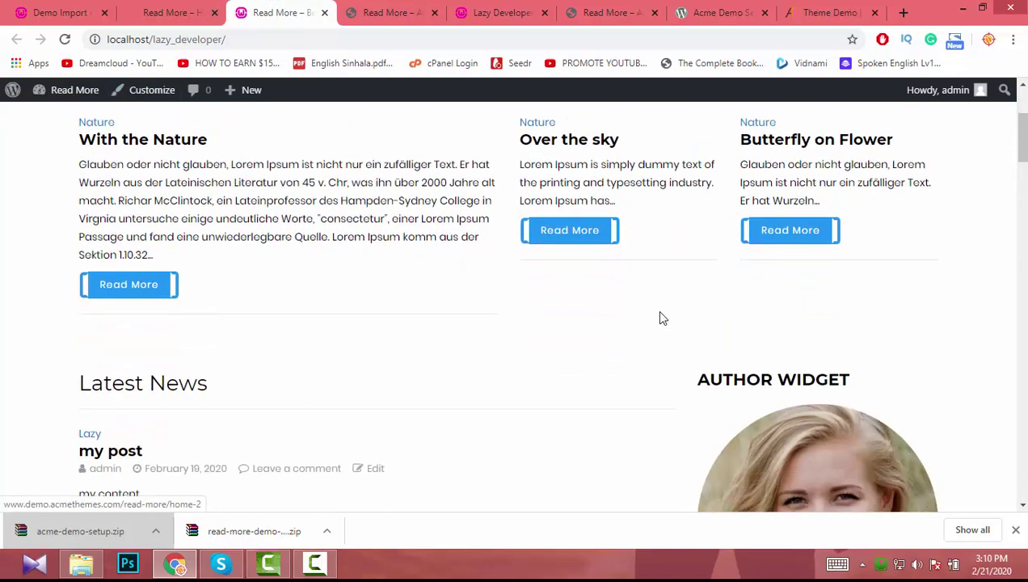
{"action": "scroll", "coordinate": [660, 316], "scroll_direction": "down", "scroll_amount": 10}
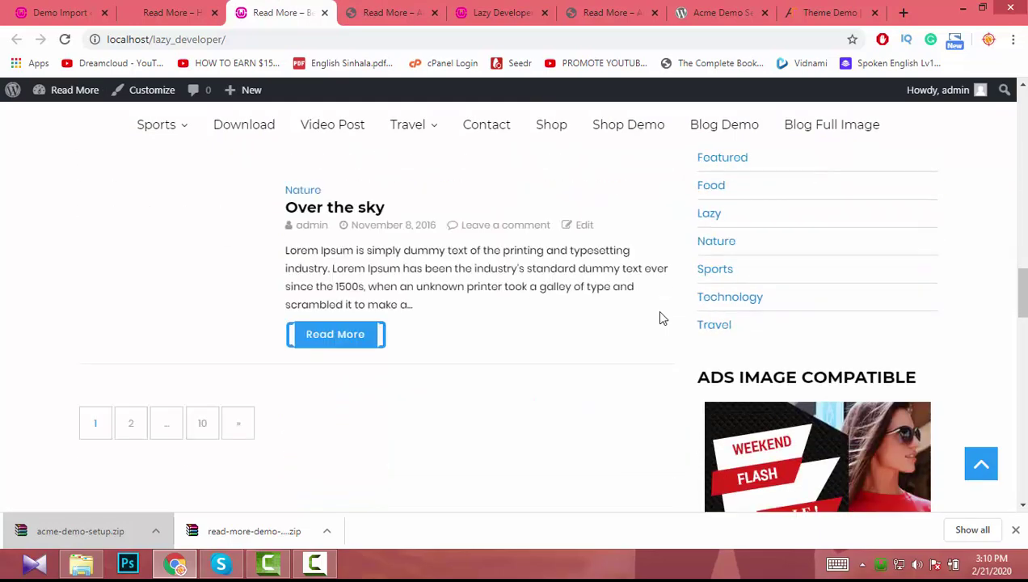
{"action": "scroll", "coordinate": [660, 318], "scroll_direction": "down", "scroll_amount": 10}
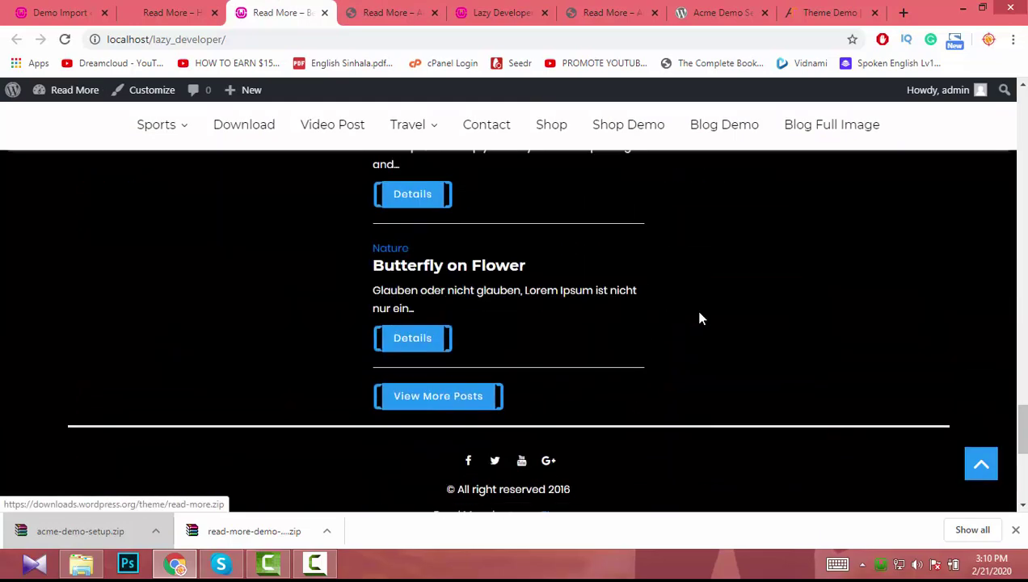
Step: Return to the Demo Import page and preview the Demo 1 live site down to its Featured Post section
{"action": "left_click_drag", "start_coordinate": [1022, 421], "coordinate": [1021, 113]}
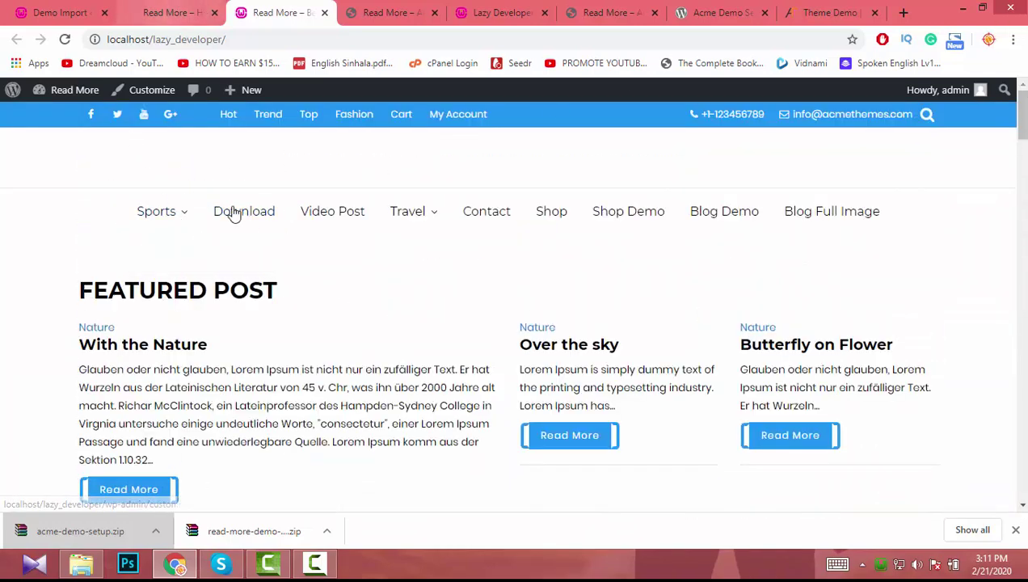
{"action": "left_click", "coordinate": [51, 10]}
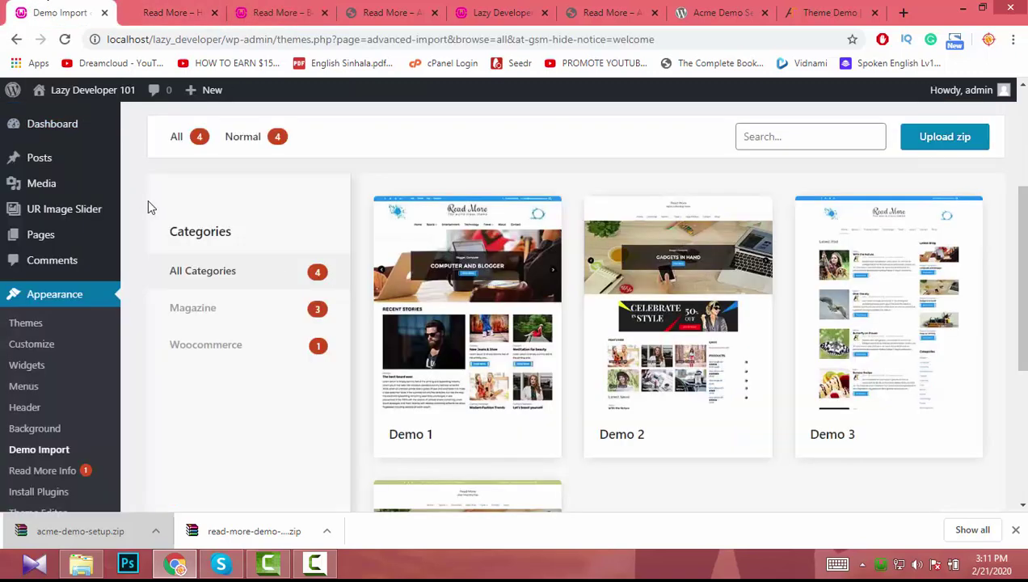
{"action": "mouse_move", "coordinate": [18, 202]}
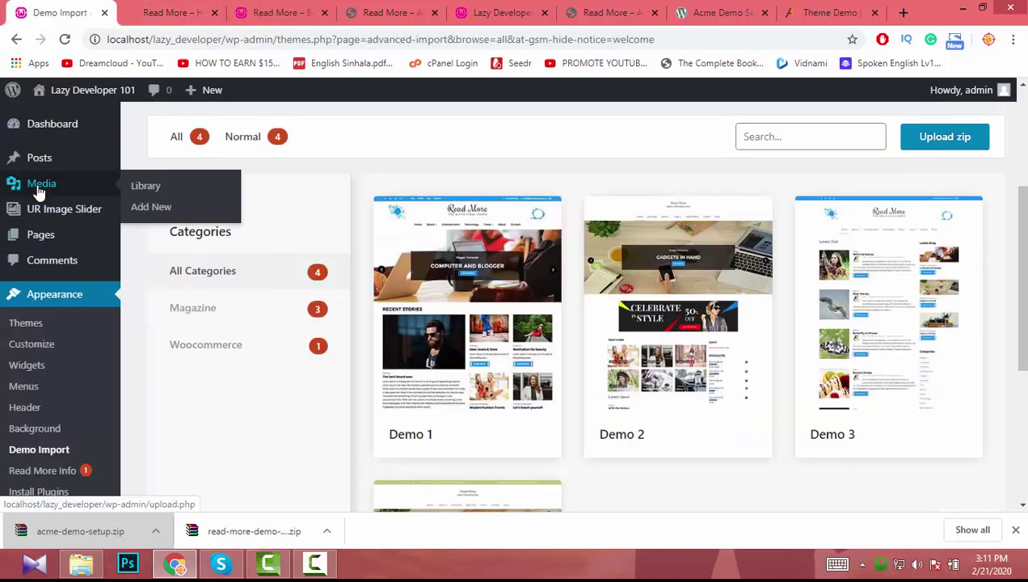
{"action": "mouse_move", "coordinate": [411, 340]}
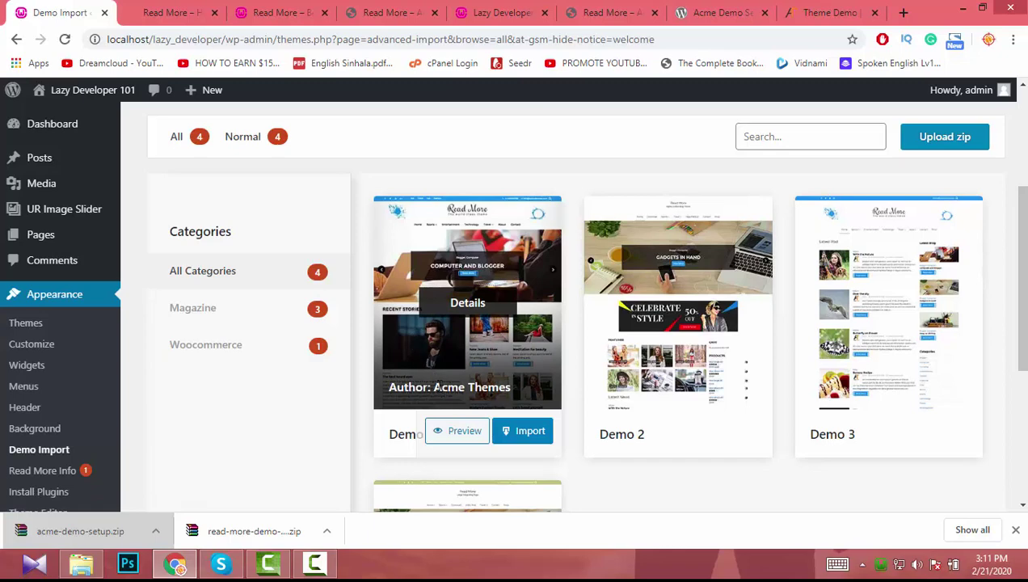
{"action": "scroll", "coordinate": [844, 232], "scroll_direction": "up", "scroll_amount": 2}
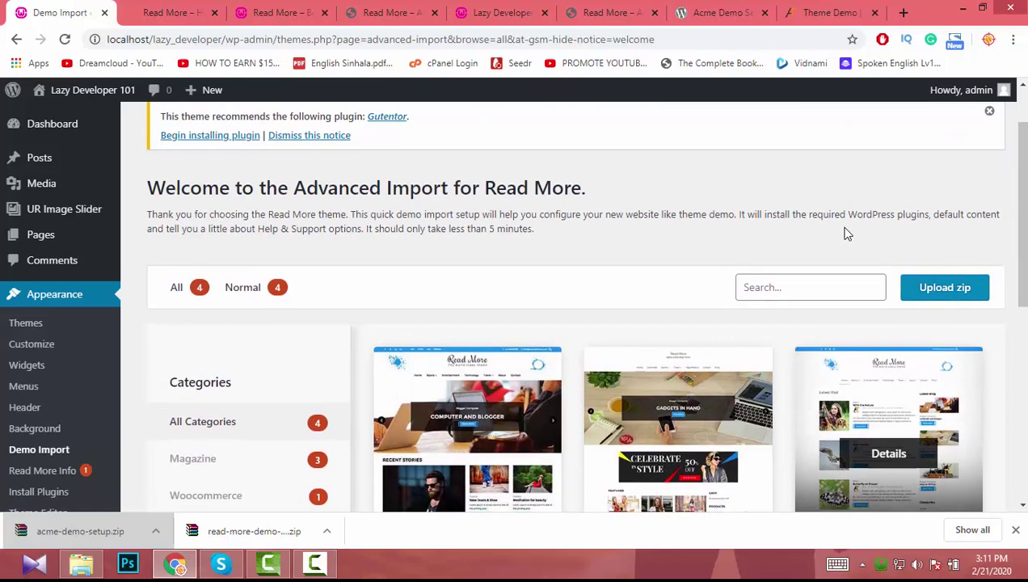
{"action": "scroll", "coordinate": [833, 251], "scroll_direction": "down", "scroll_amount": 1}
{"action": "scroll", "coordinate": [822, 267], "scroll_direction": "down", "scroll_amount": 1}
{"action": "mouse_move", "coordinate": [507, 439]}
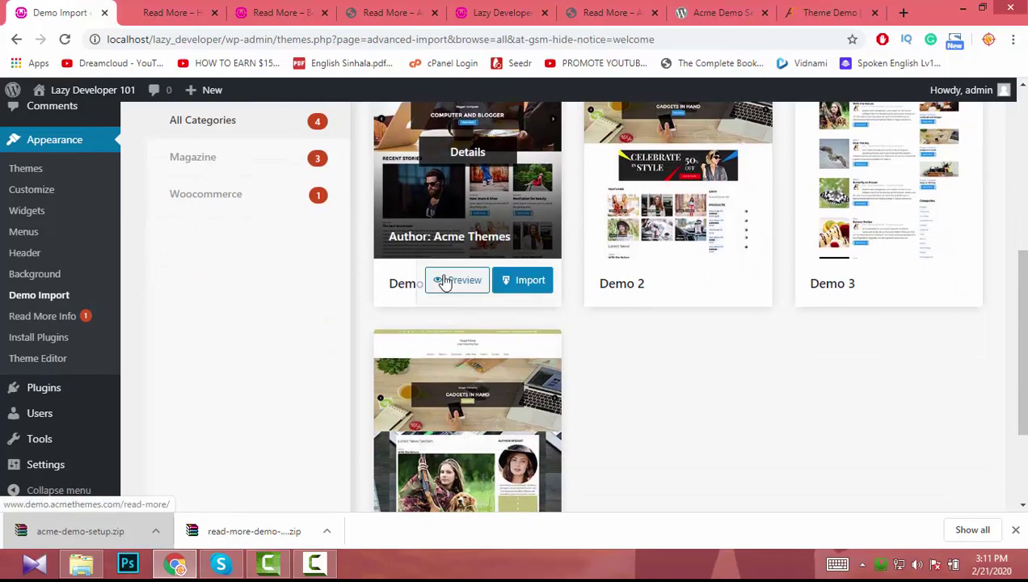
{"action": "left_click", "coordinate": [454, 281]}
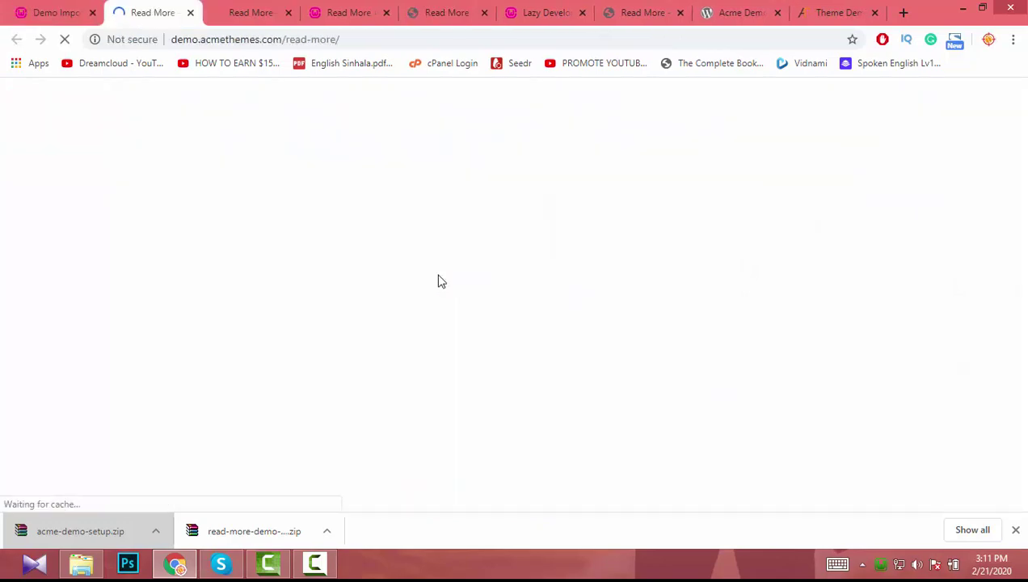
{"action": "scroll", "coordinate": [439, 285], "scroll_direction": "down", "scroll_amount": 4}
{"action": "scroll", "coordinate": [437, 287], "scroll_direction": "down", "scroll_amount": 3}
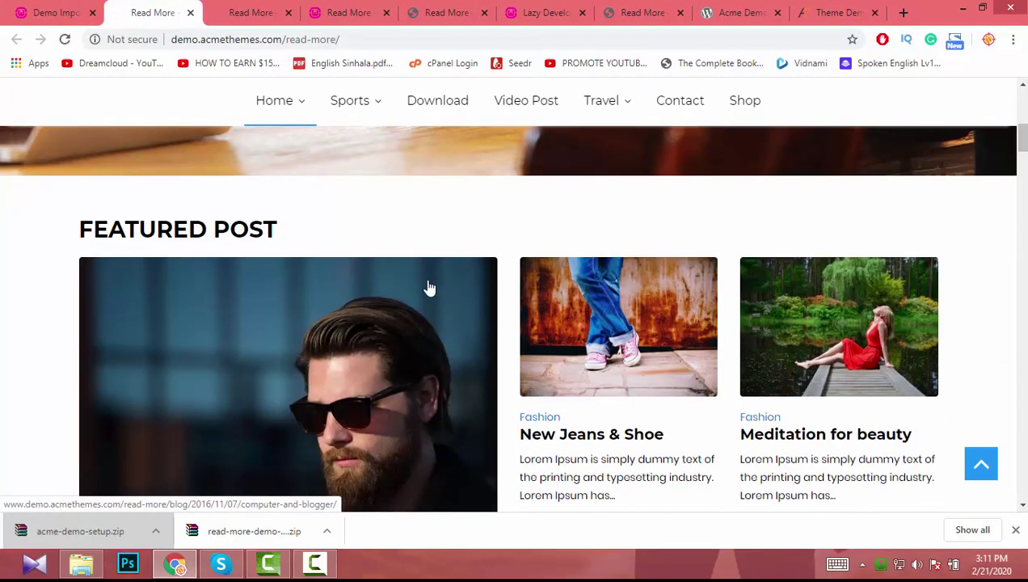
Step: Go back to the WordPress admin and open the Recommended Actions on the Read More Info page
{"action": "left_click", "coordinate": [34, 9]}
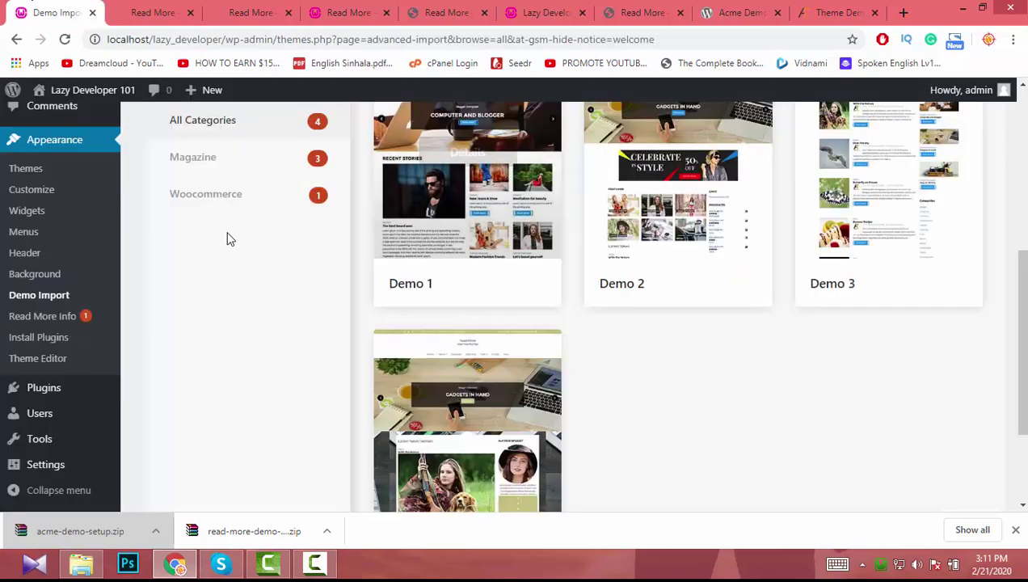
{"action": "scroll", "coordinate": [135, 334], "scroll_direction": "up", "scroll_amount": 5}
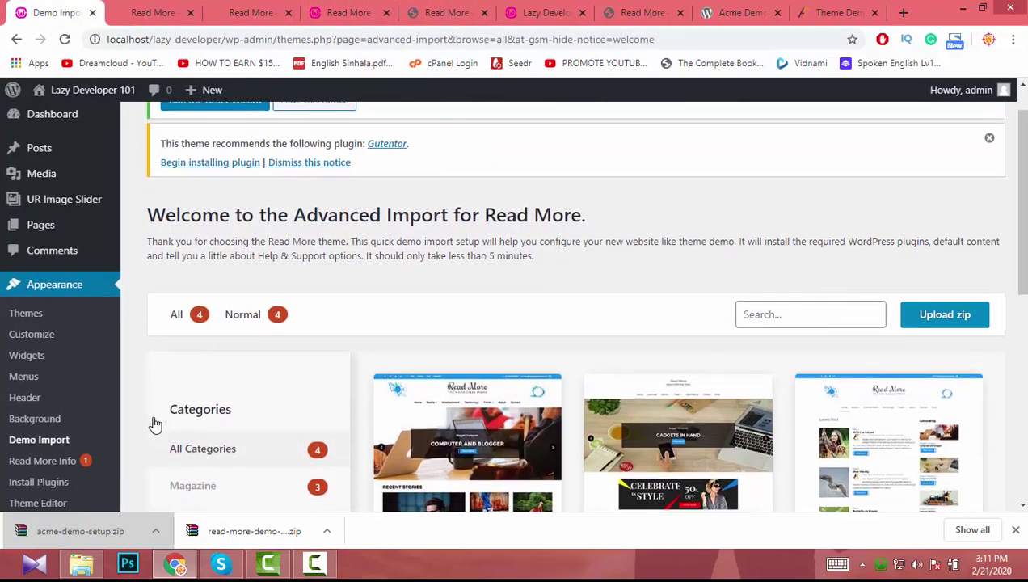
{"action": "scroll", "coordinate": [156, 425], "scroll_direction": "down", "scroll_amount": 2}
{"action": "left_click", "coordinate": [70, 320]}
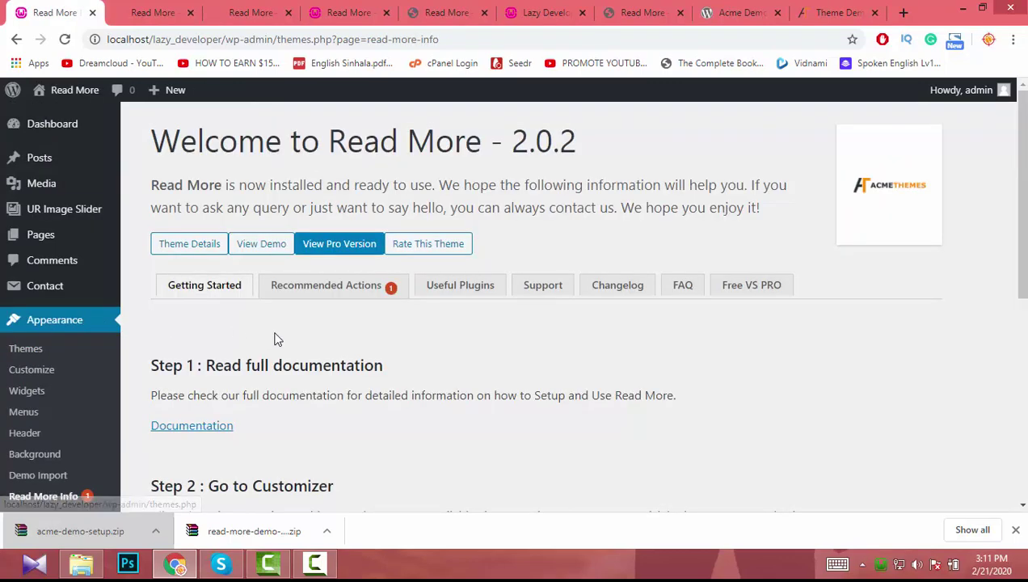
{"action": "left_click", "coordinate": [345, 291]}
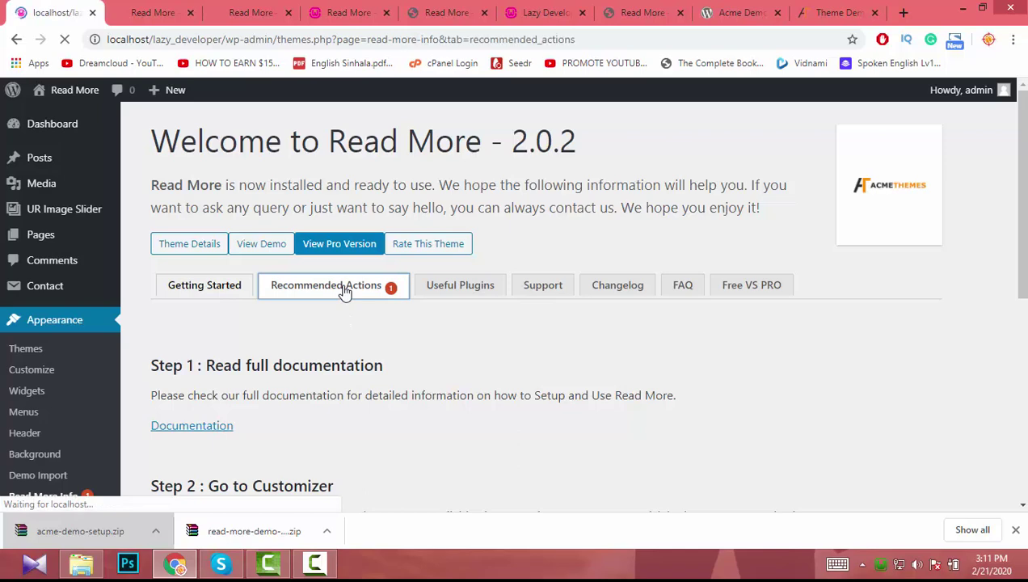
{"action": "scroll", "coordinate": [345, 293], "scroll_direction": "down", "scroll_amount": 2}
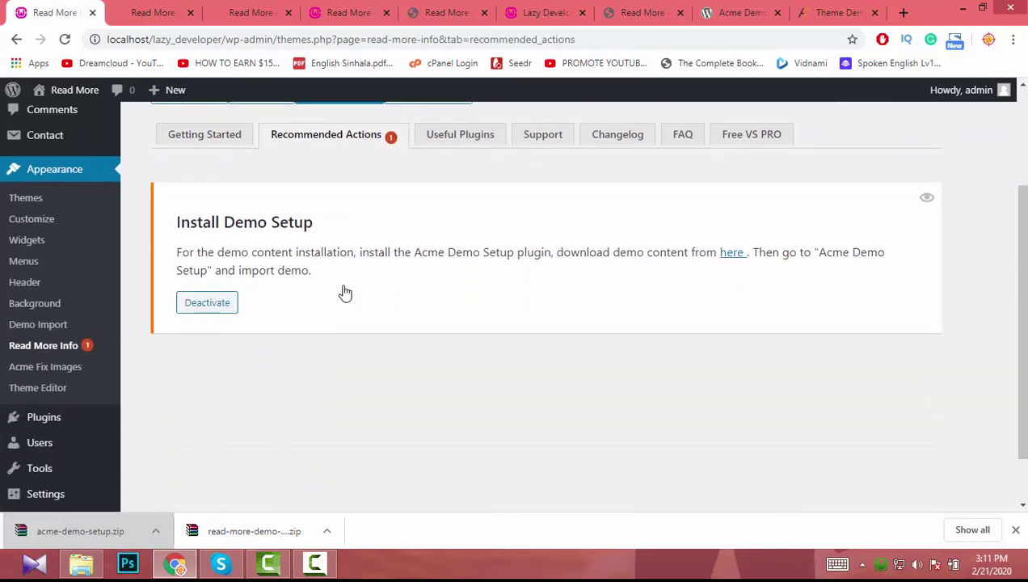
Step: Follow the demo content link under Install Demo Setup, read the documentation's DummyData section and return to the admin
{"action": "left_click", "coordinate": [726, 252]}
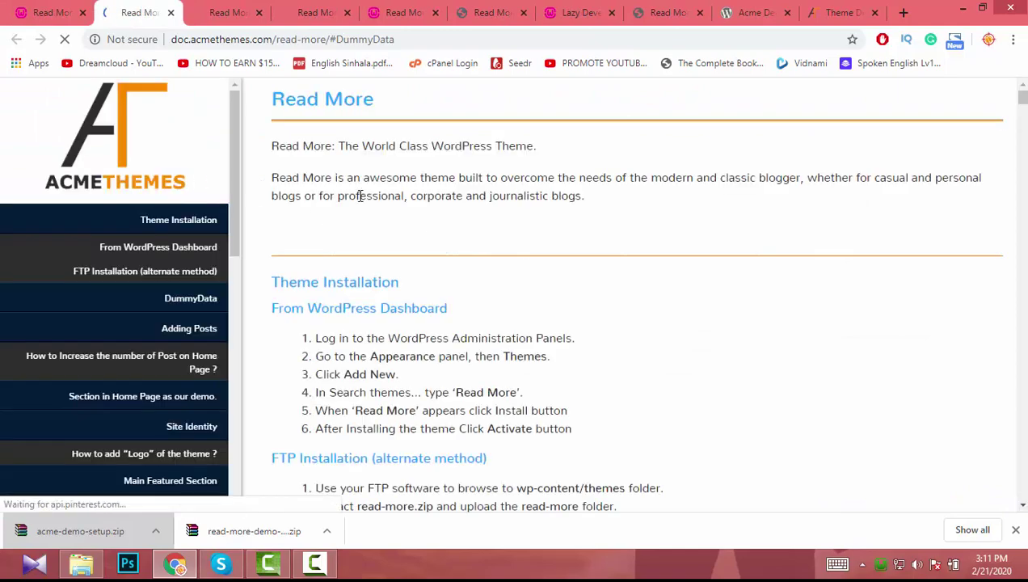
{"action": "scroll", "coordinate": [388, 283], "scroll_direction": "up", "scroll_amount": 1}
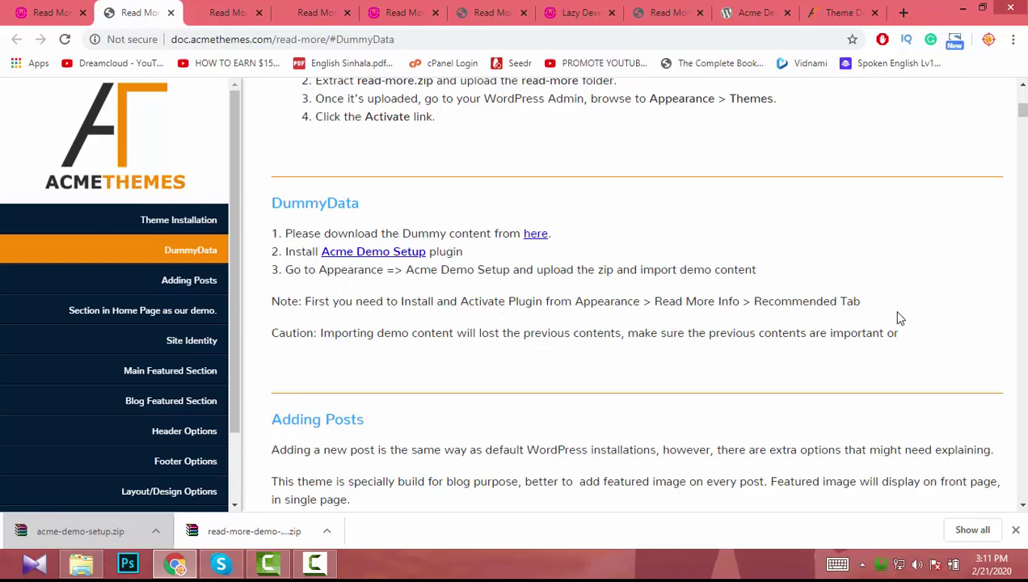
{"action": "left_click", "coordinate": [25, 10]}
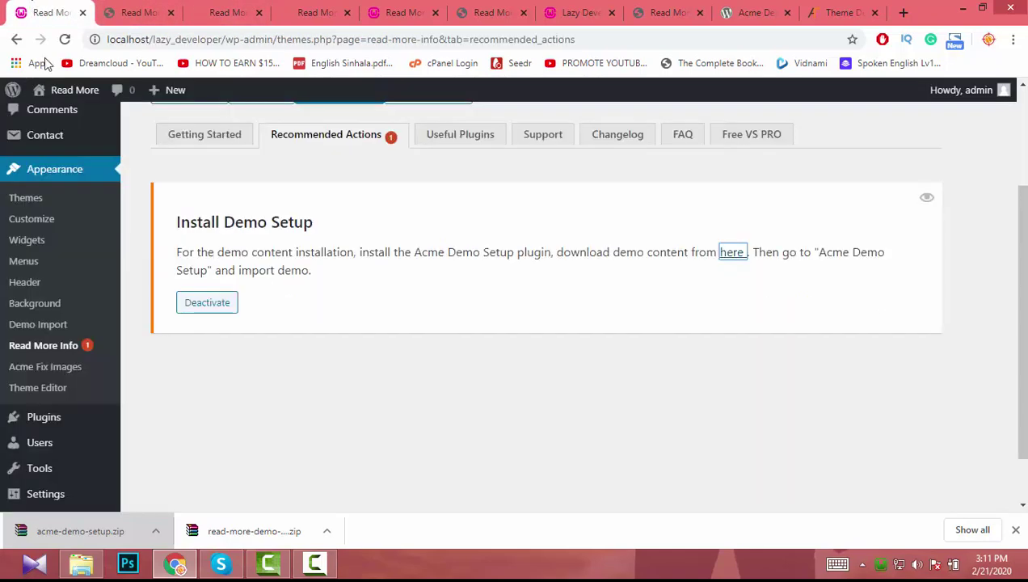
Step: Open the Media Library to check which images the site contains
{"action": "scroll", "coordinate": [131, 348], "scroll_direction": "up", "scroll_amount": 2}
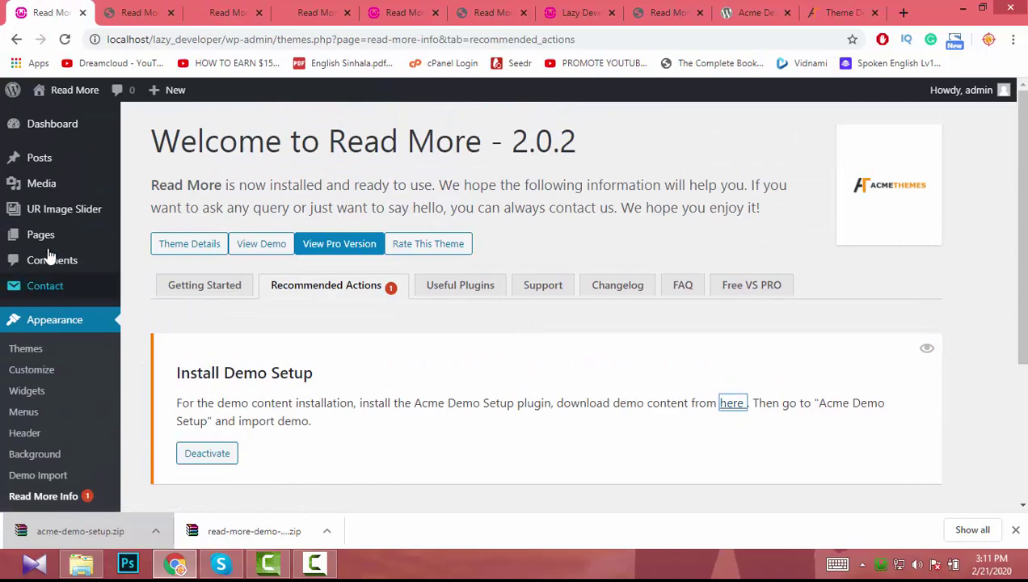
{"action": "mouse_move", "coordinate": [48, 199]}
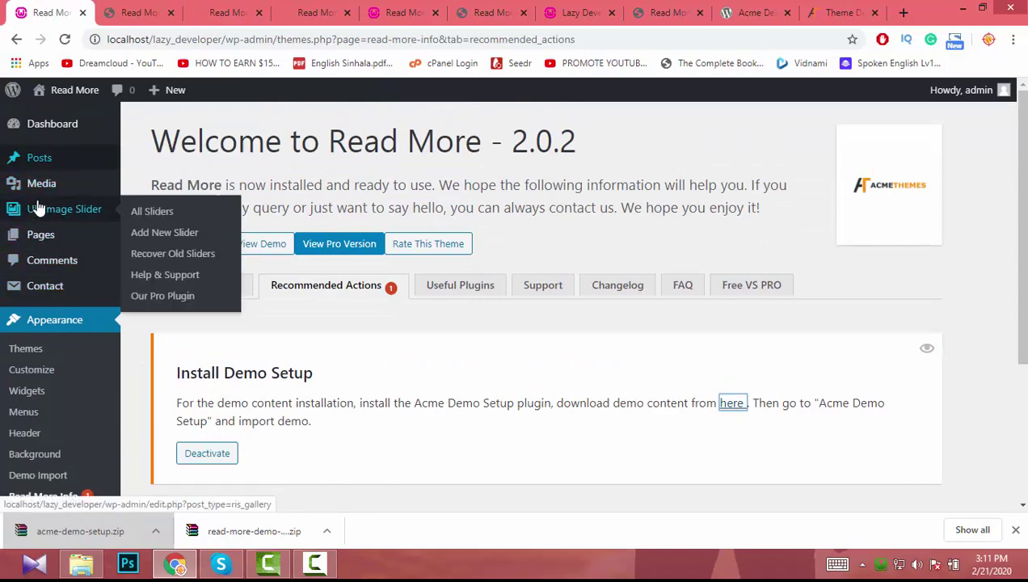
{"action": "left_click", "coordinate": [33, 196]}
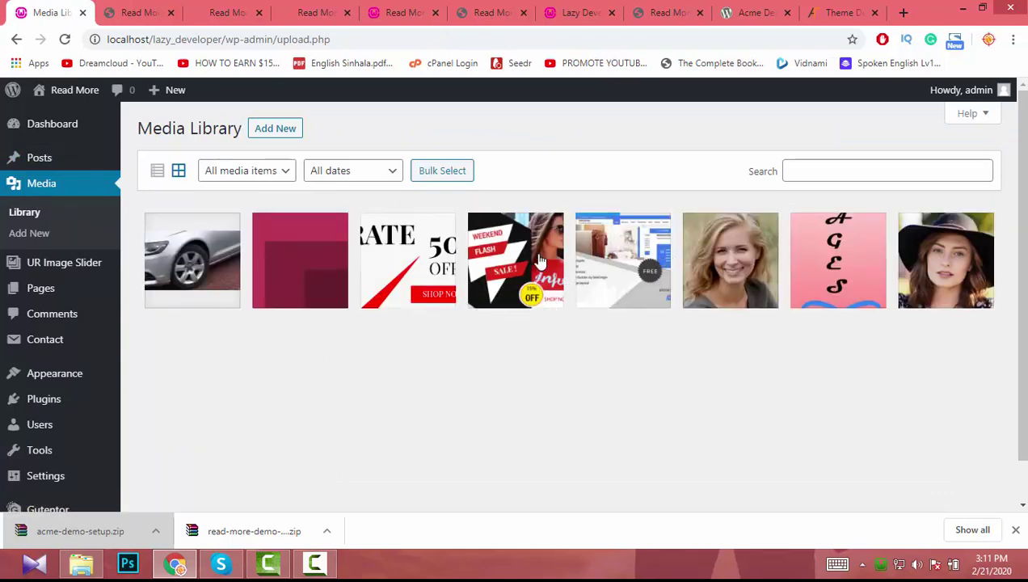
Step: Return to the local site past the documentation and demo pages, reload it and recheck its home page posts and sidebar
{"action": "left_click", "coordinate": [136, 9]}
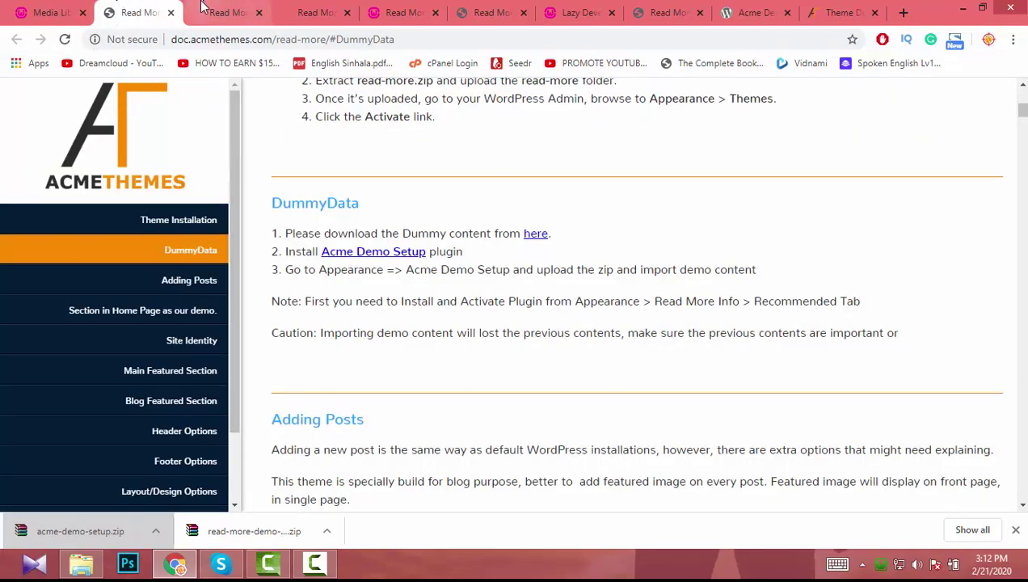
{"action": "left_click", "coordinate": [231, 12]}
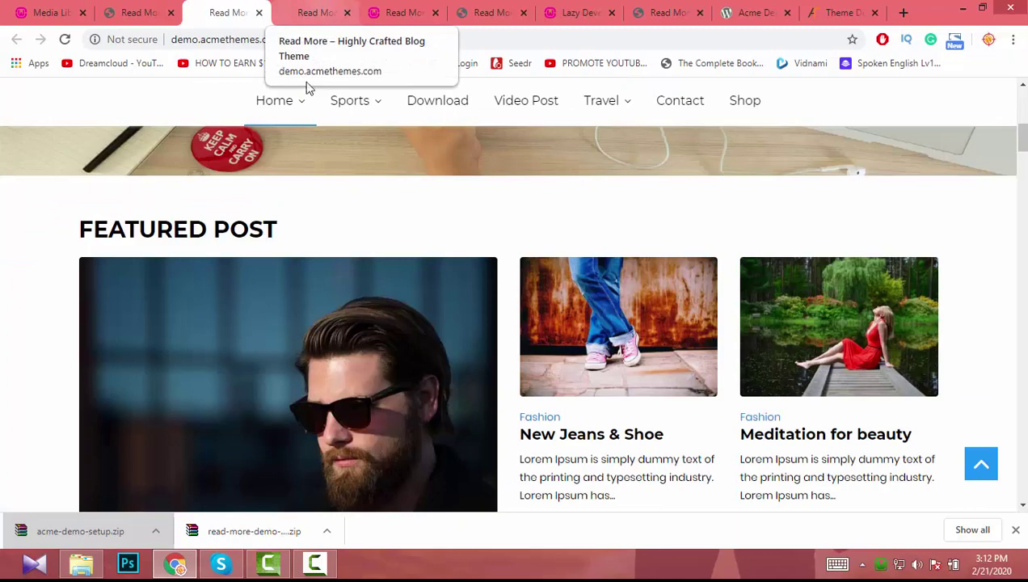
{"action": "left_click", "coordinate": [328, 9]}
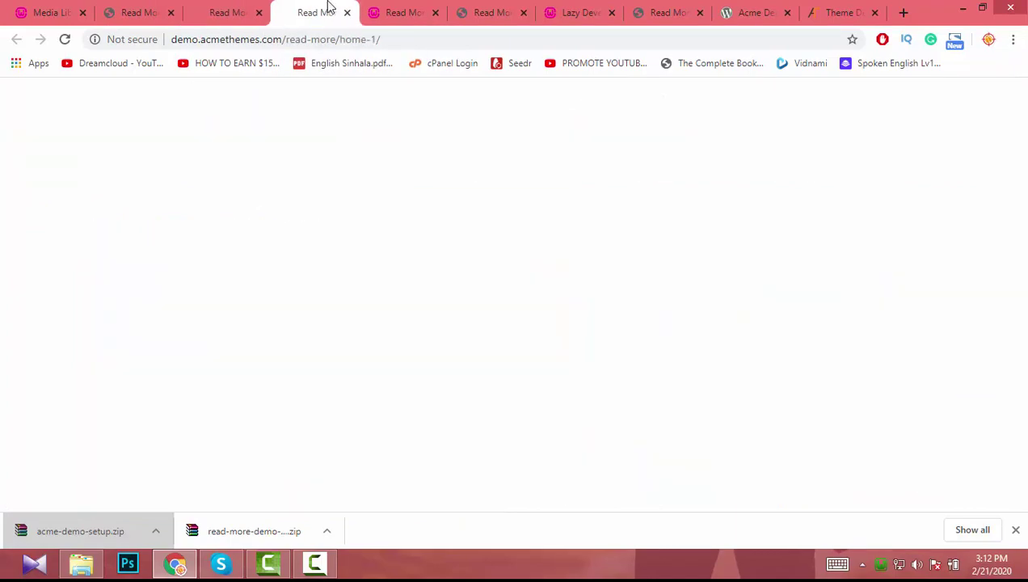
{"action": "left_click", "coordinate": [409, 10]}
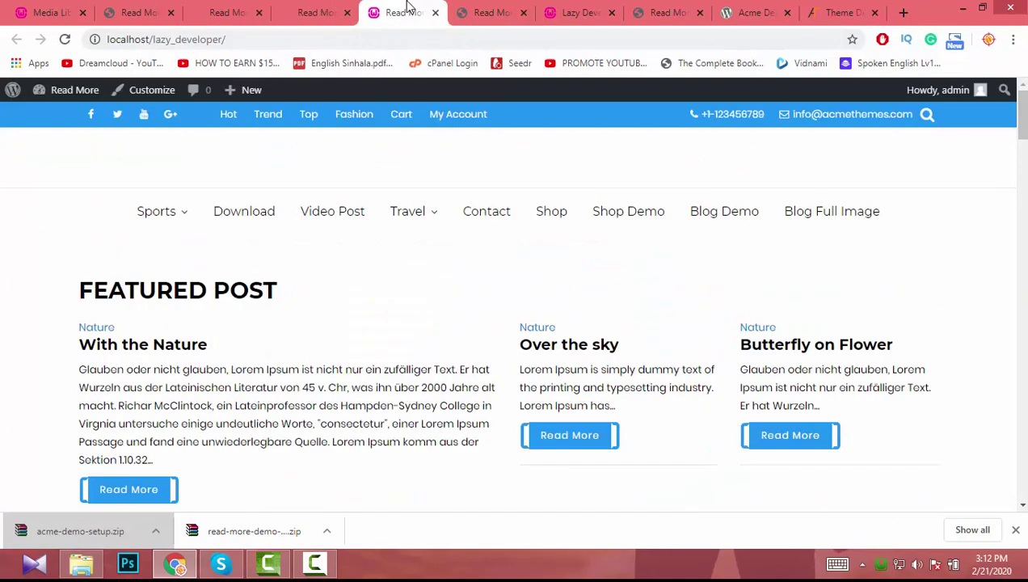
{"action": "left_click", "coordinate": [64, 38]}
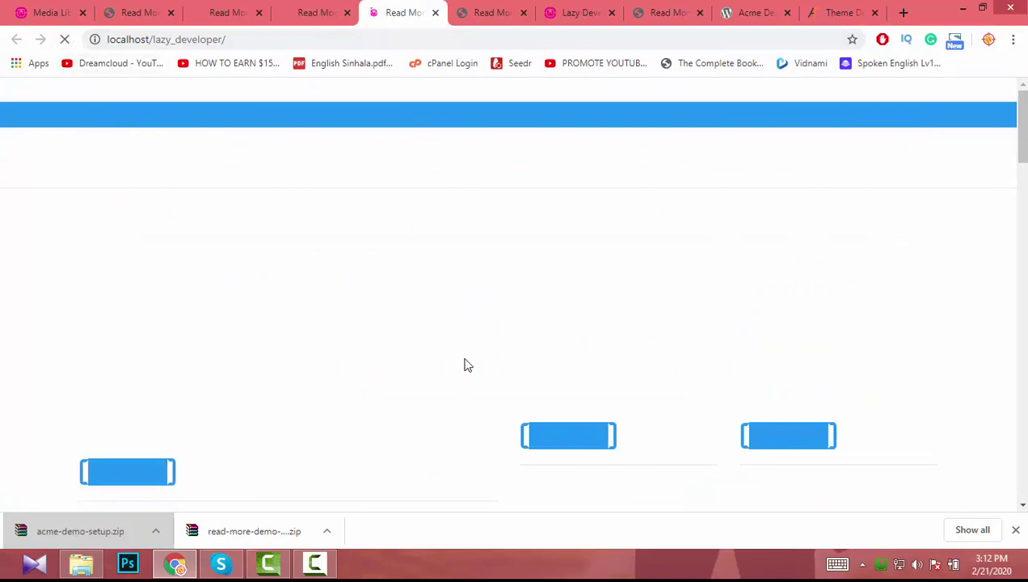
{"action": "scroll", "coordinate": [465, 364], "scroll_direction": "down", "scroll_amount": 15}
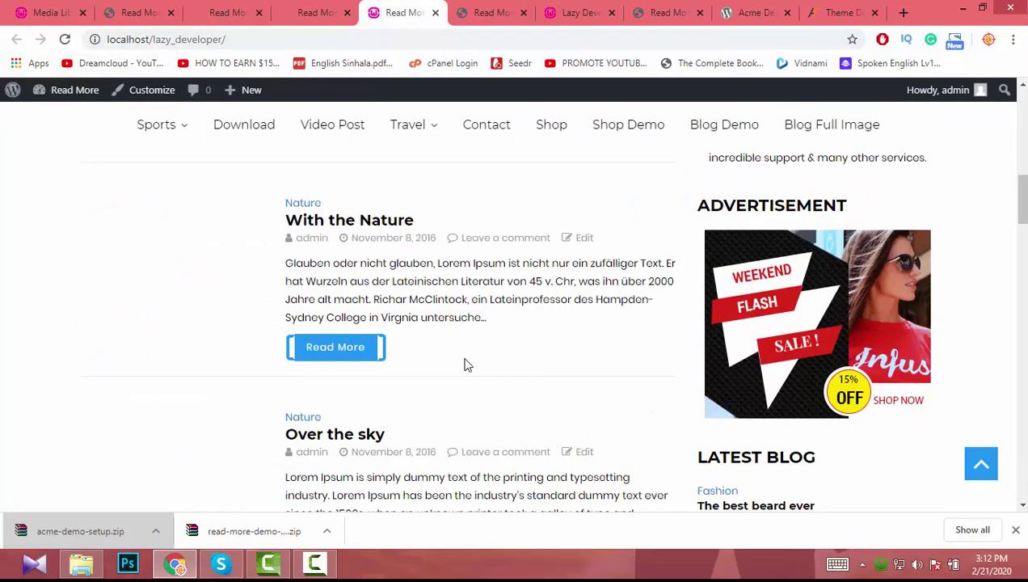
{"action": "scroll", "coordinate": [465, 364], "scroll_direction": "down", "scroll_amount": 5}
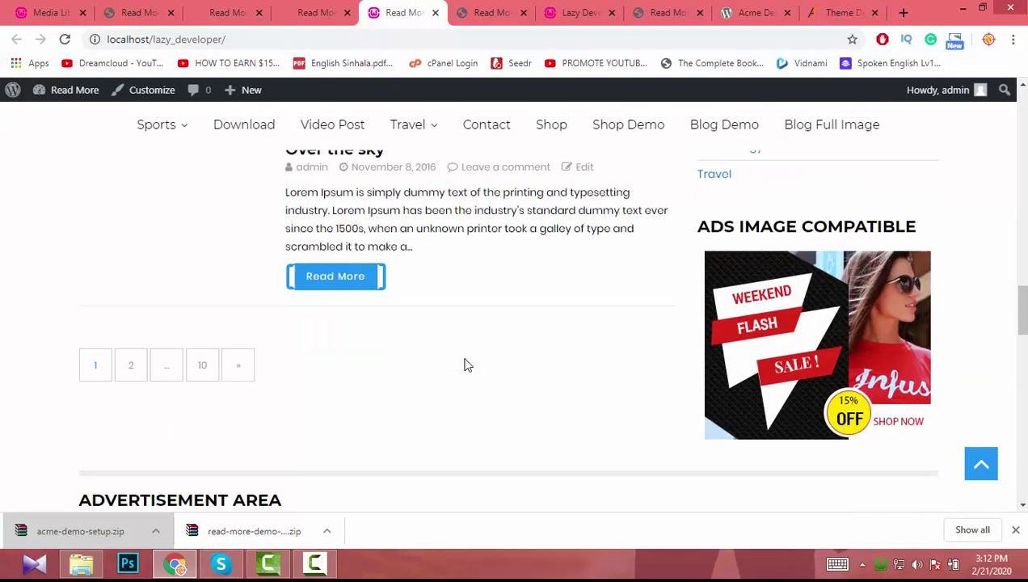
{"action": "scroll", "coordinate": [464, 364], "scroll_direction": "up", "scroll_amount": 3}
{"action": "scroll", "coordinate": [465, 364], "scroll_direction": "up", "scroll_amount": 15}
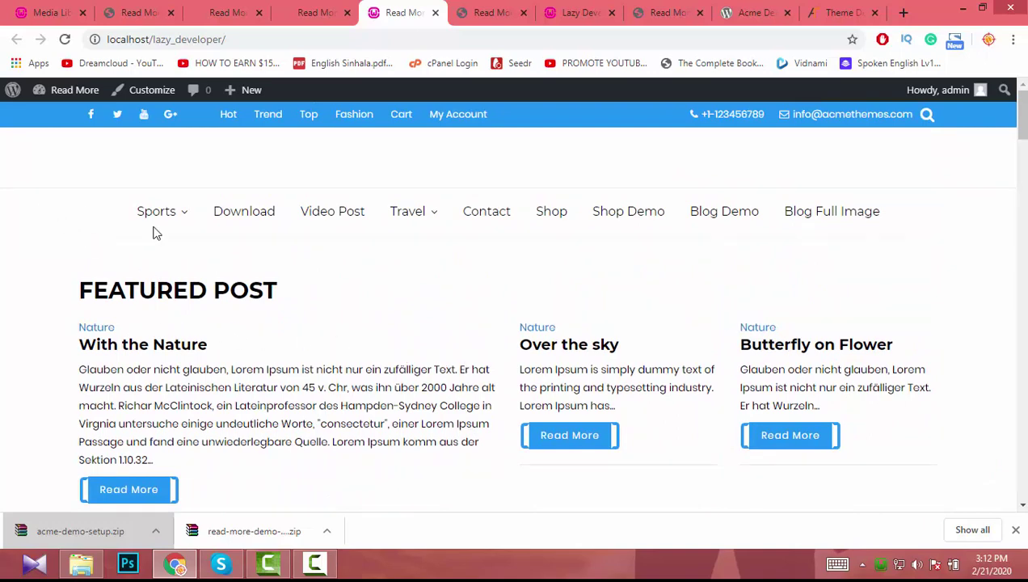
Step: Copy the title "With the Nature" from the first featured post on the local home page
{"action": "left_click_drag", "start_coordinate": [231, 369], "coordinate": [225, 347]}
{"action": "key", "text": "ctrl+c"}
{"action": "left_click", "coordinate": [55, 344]}
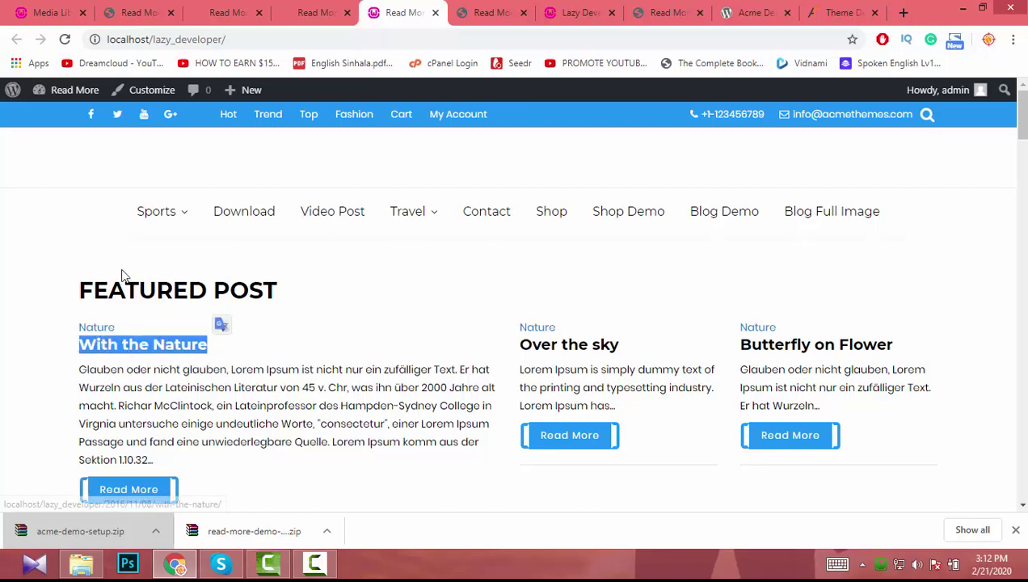
Step: Open the list of all posts in the WordPress admin and look through its entries
{"action": "left_click", "coordinate": [51, 8]}
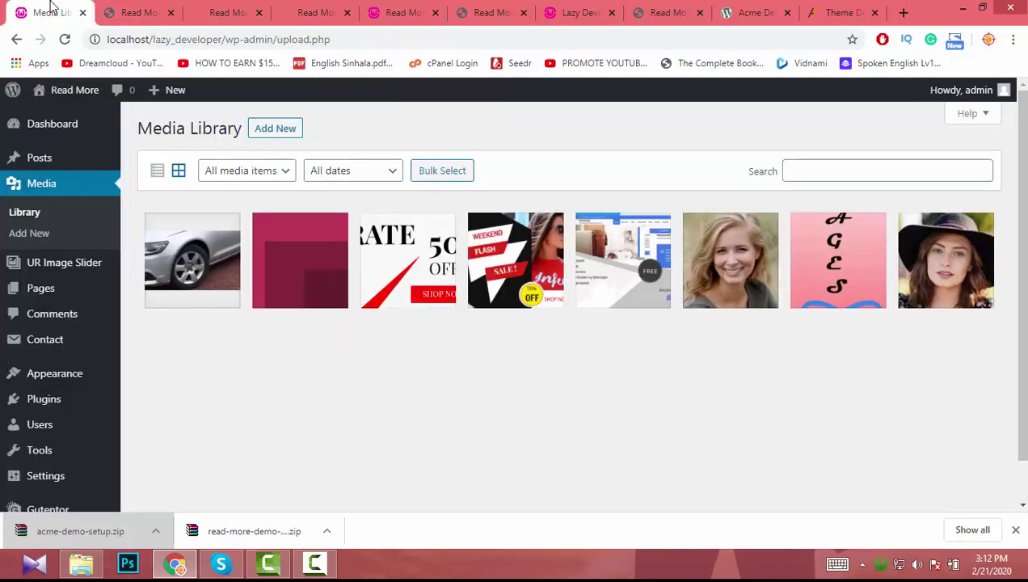
{"action": "left_click", "coordinate": [63, 159]}
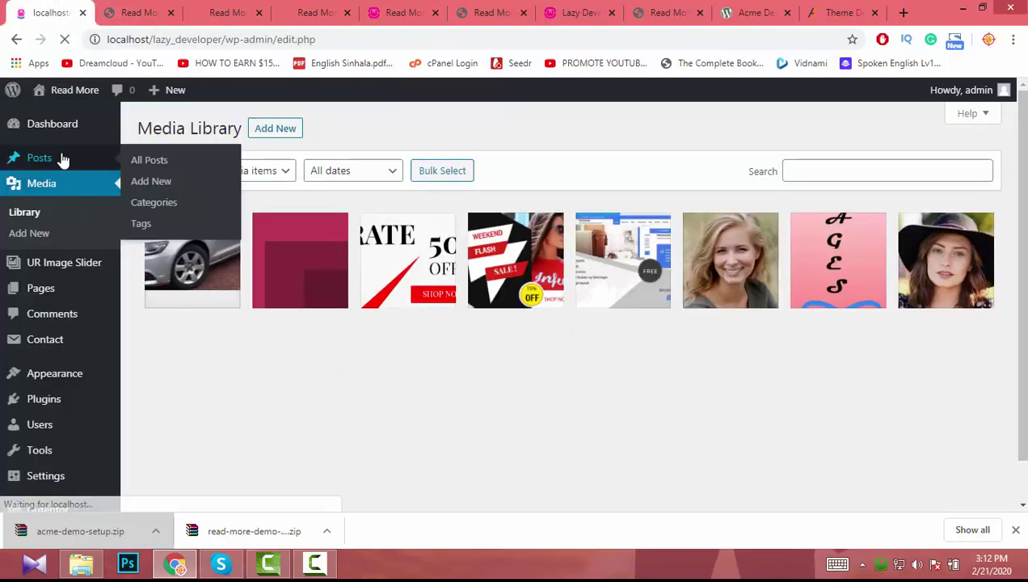
{"action": "scroll", "coordinate": [557, 293], "scroll_direction": "down", "scroll_amount": 9}
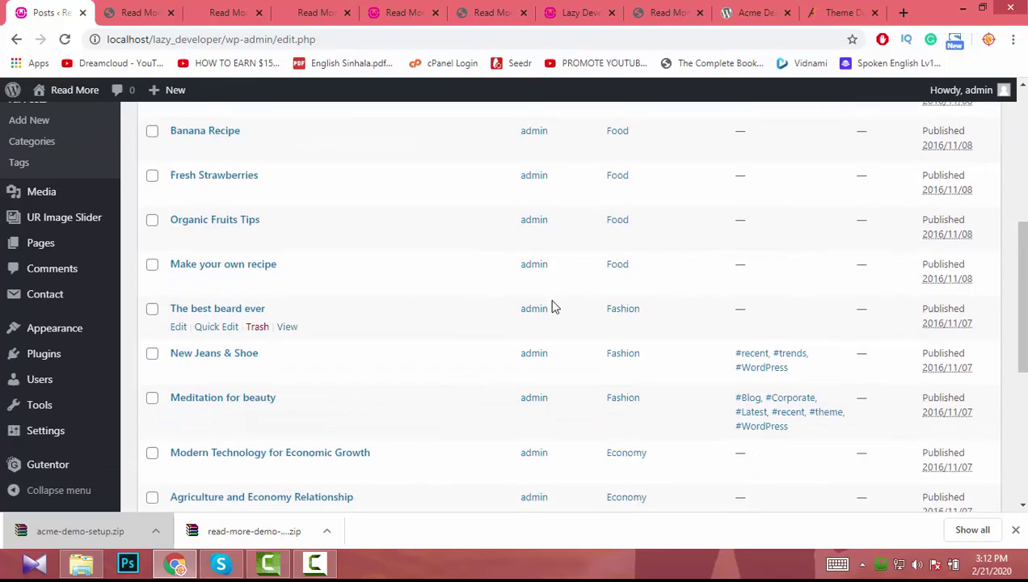
{"action": "scroll", "coordinate": [554, 303], "scroll_direction": "up", "scroll_amount": 5}
{"action": "scroll", "coordinate": [555, 306], "scroll_direction": "up", "scroll_amount": 5}
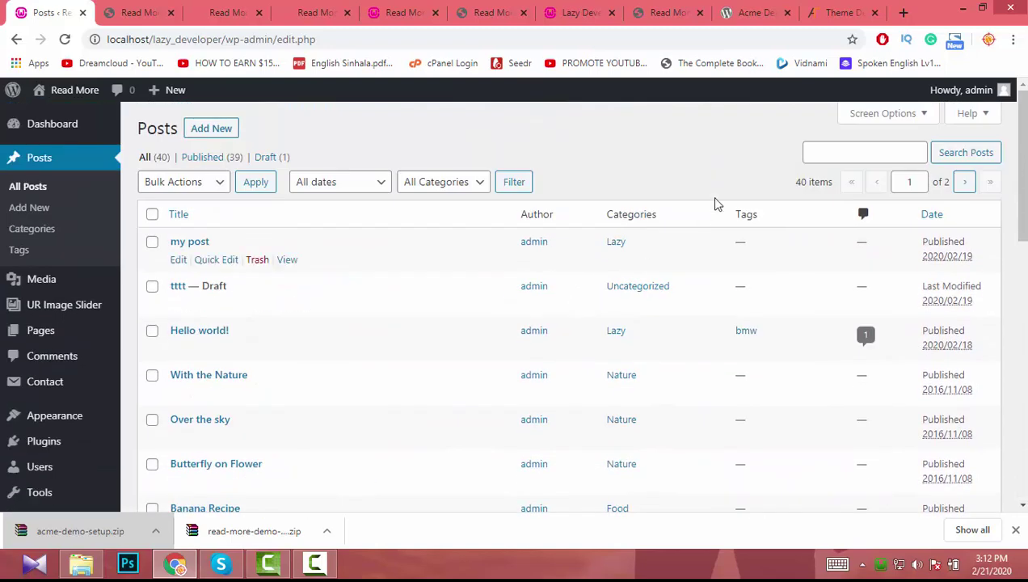
Step: Search the posts for "With the Nature" and open that post for editing
{"action": "left_click", "coordinate": [848, 154]}
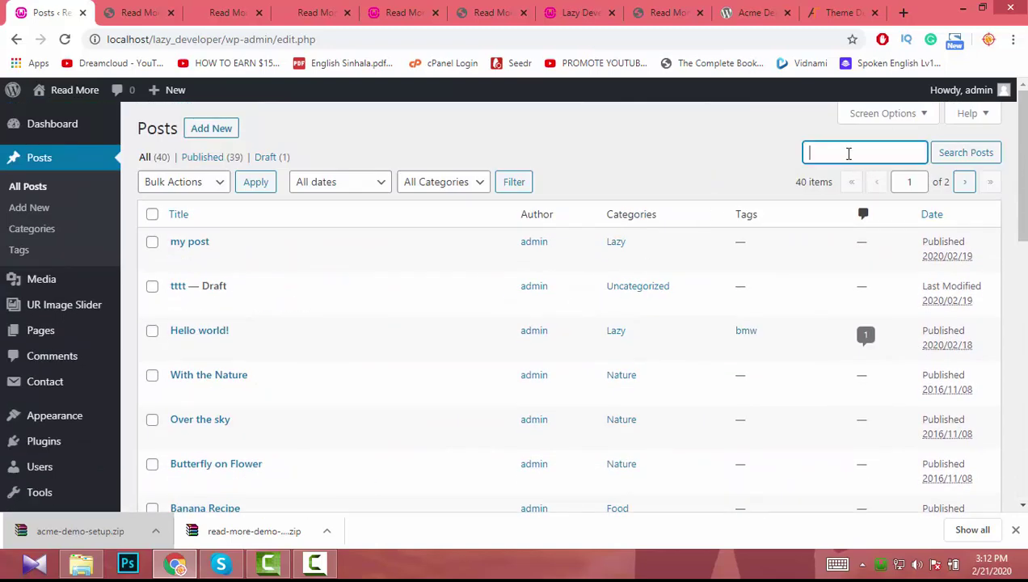
{"action": "key", "text": "ctrl+v"}
{"action": "left_click", "coordinate": [985, 159]}
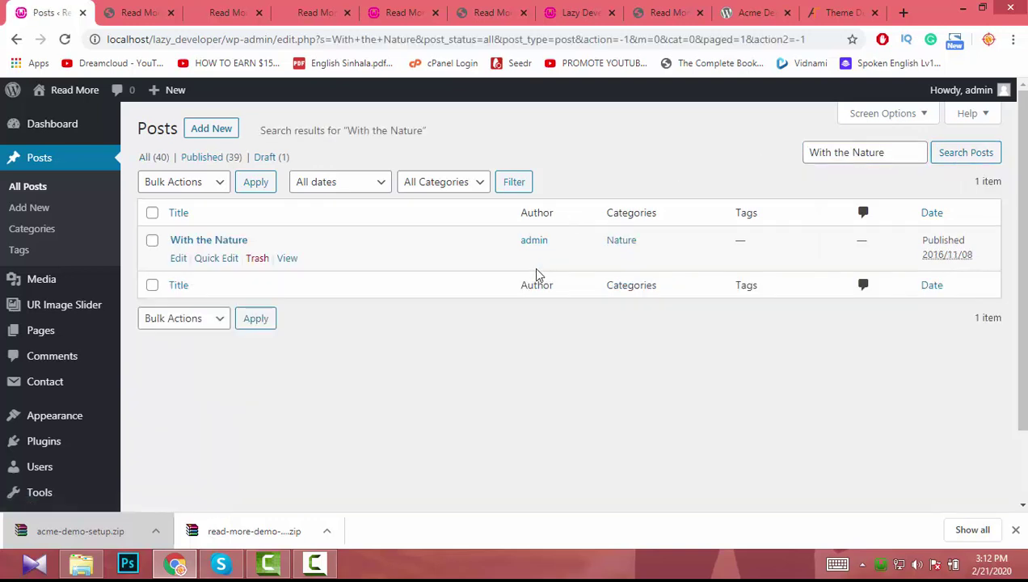
{"action": "left_click", "coordinate": [179, 258]}
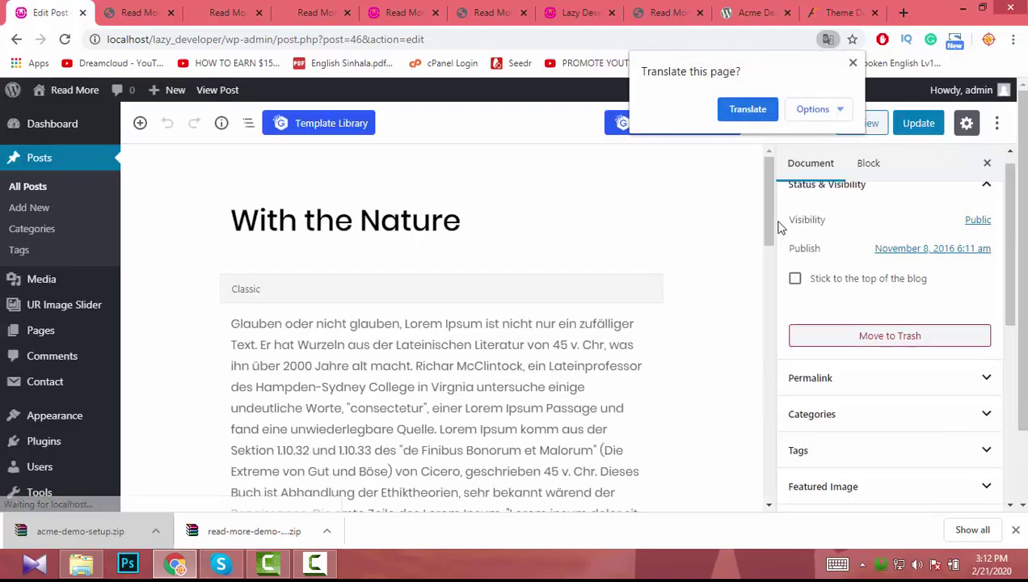
Step: Dismiss the translation prompt and look through the "With the Nature" post's content and document settings
{"action": "scroll", "coordinate": [775, 202], "scroll_direction": "down", "scroll_amount": 2}
{"action": "left_click", "coordinate": [816, 121]}
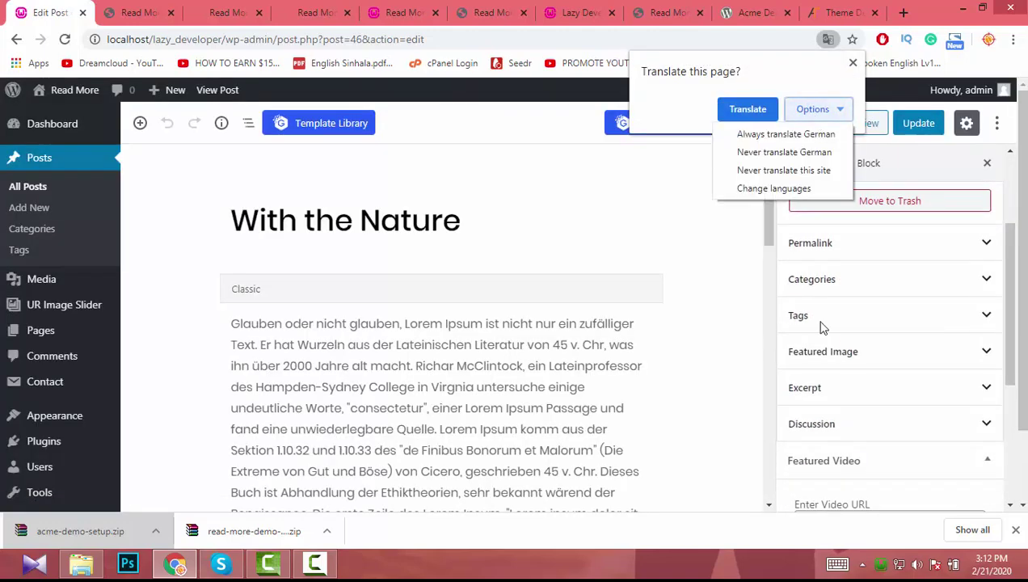
{"action": "left_click", "coordinate": [707, 292]}
{"action": "scroll", "coordinate": [833, 372], "scroll_direction": "down", "scroll_amount": 3}
{"action": "scroll", "coordinate": [837, 404], "scroll_direction": "down", "scroll_amount": 2}
{"action": "scroll", "coordinate": [889, 453], "scroll_direction": "up", "scroll_amount": 6}
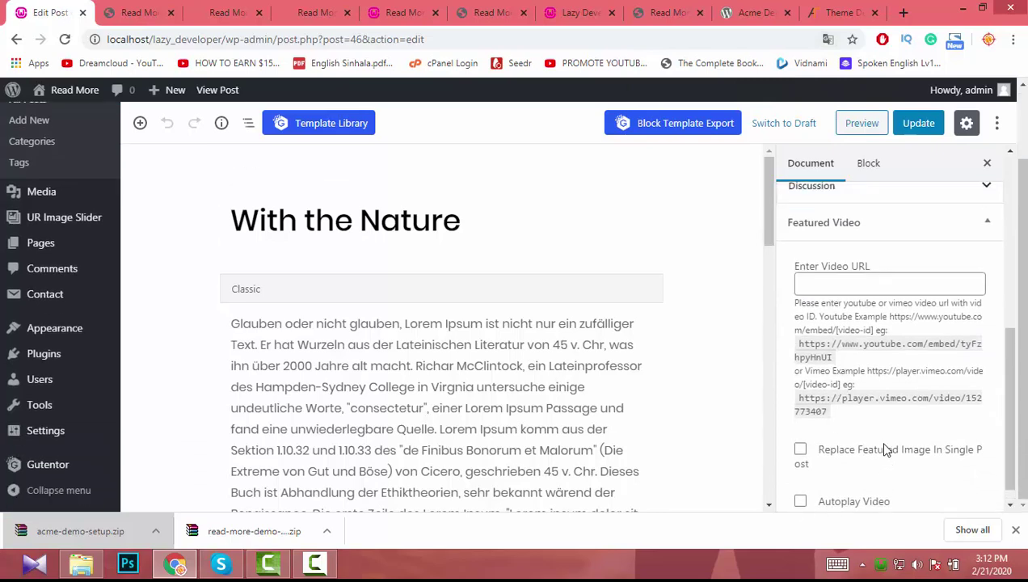
{"action": "scroll", "coordinate": [889, 454], "scroll_direction": "up", "scroll_amount": 1}
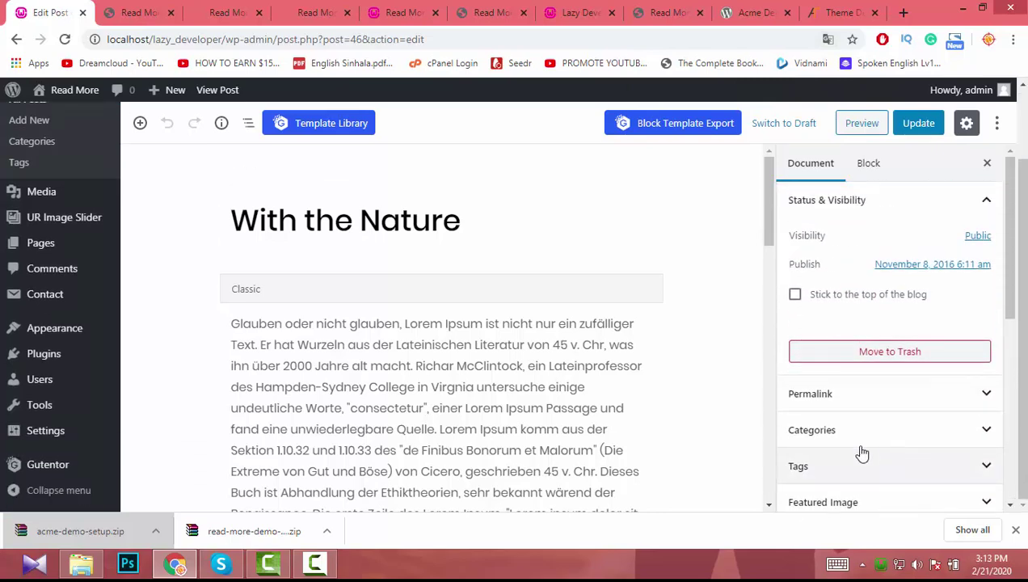
{"action": "scroll", "coordinate": [452, 412], "scroll_direction": "down", "scroll_amount": 3}
{"action": "scroll", "coordinate": [452, 412], "scroll_direction": "down", "scroll_amount": 4}
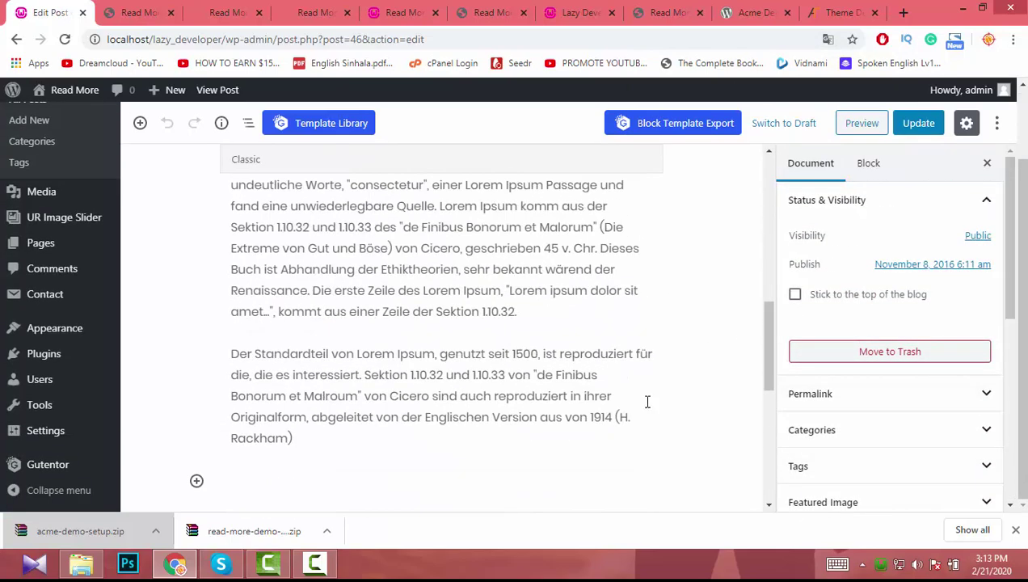
{"action": "scroll", "coordinate": [836, 326], "scroll_direction": "down", "scroll_amount": 3}
{"action": "scroll", "coordinate": [836, 326], "scroll_direction": "down", "scroll_amount": 1}
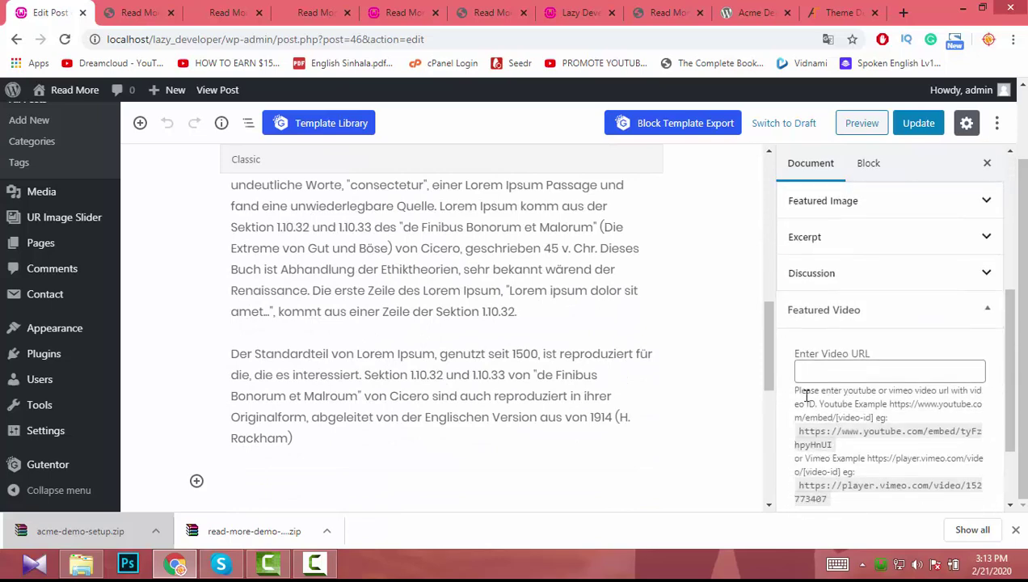
{"action": "scroll", "coordinate": [806, 395], "scroll_direction": "up", "scroll_amount": 1}
Step: Open the post's Featured Image settings and bring up the existing media library images
{"action": "left_click", "coordinate": [822, 279]}
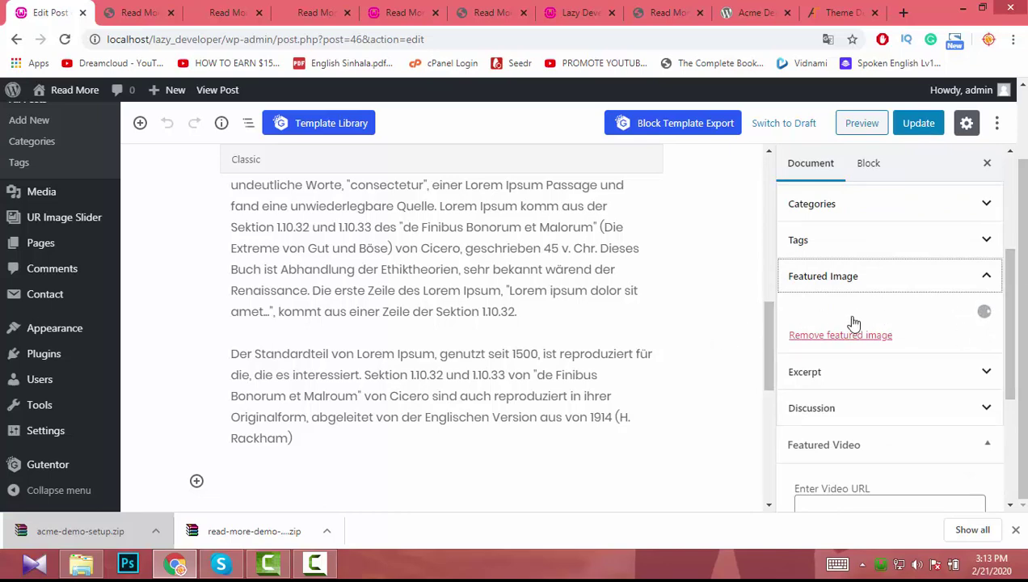
{"action": "left_click", "coordinate": [933, 318]}
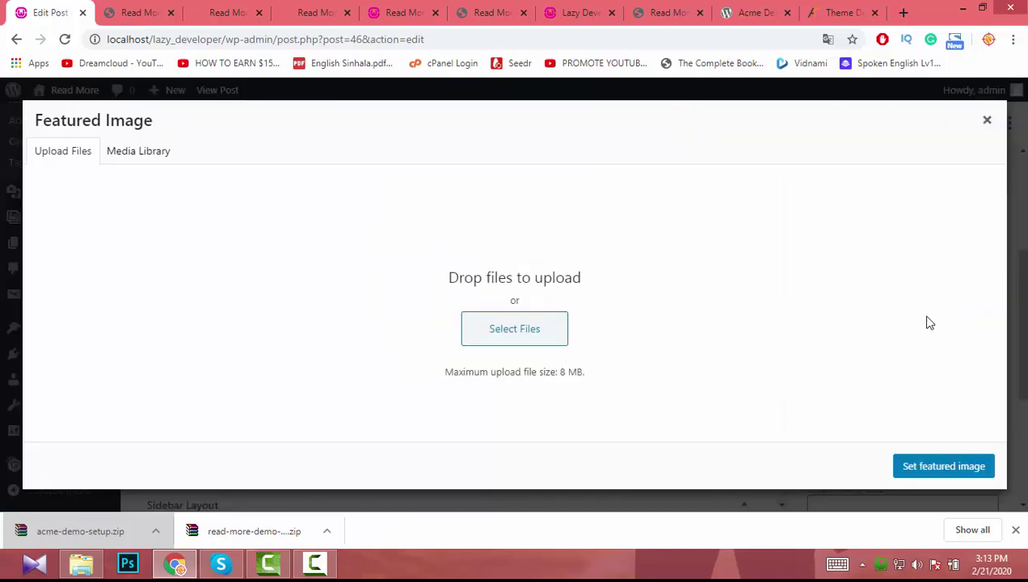
{"action": "left_click", "coordinate": [130, 158]}
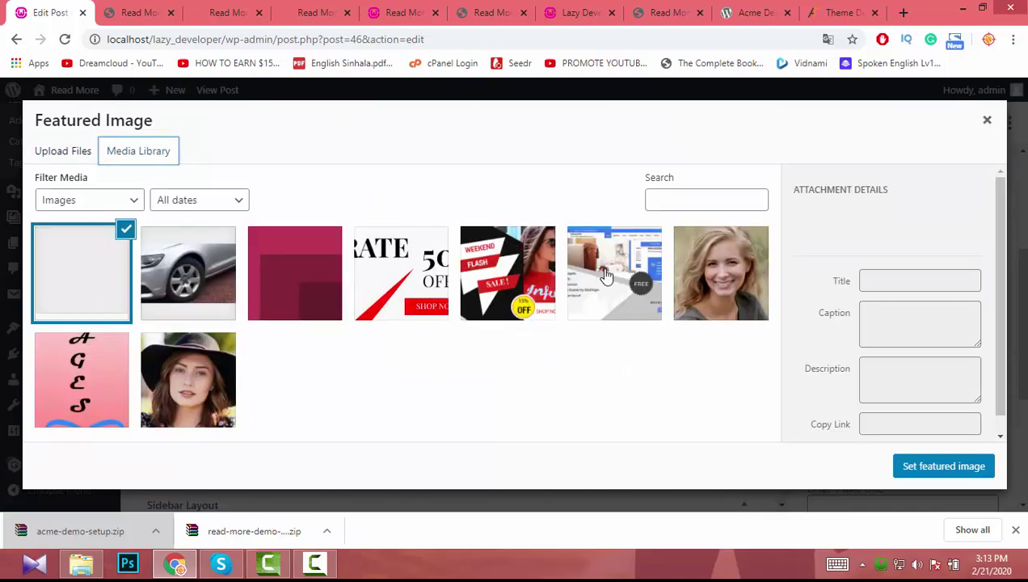
Step: Set the woman-in-black-hat image author2.jpg as the post's featured image and update the post
{"action": "left_click", "coordinate": [160, 384]}
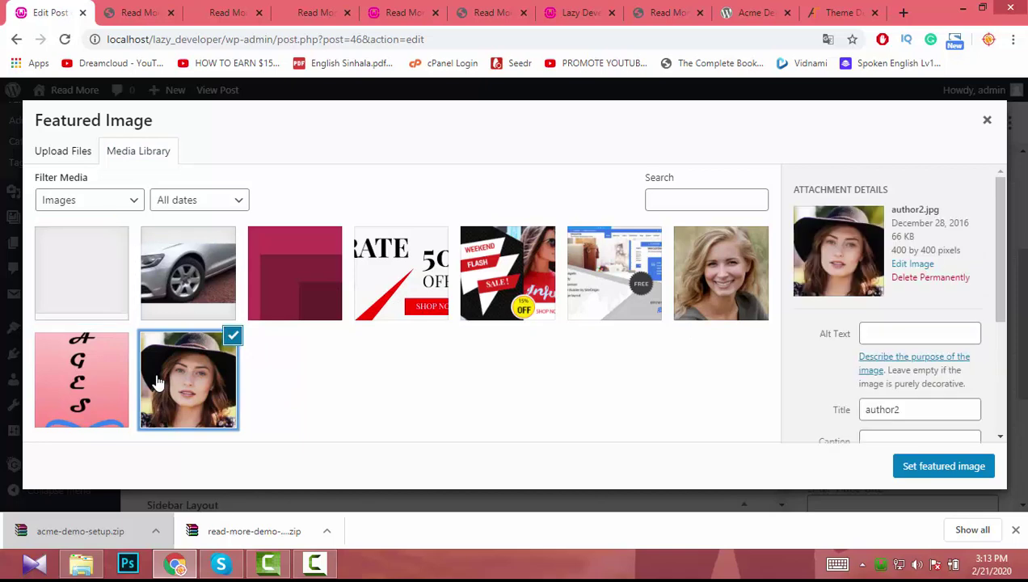
{"action": "left_click", "coordinate": [57, 382]}
{"action": "left_click", "coordinate": [198, 382]}
{"action": "left_click", "coordinate": [487, 268]}
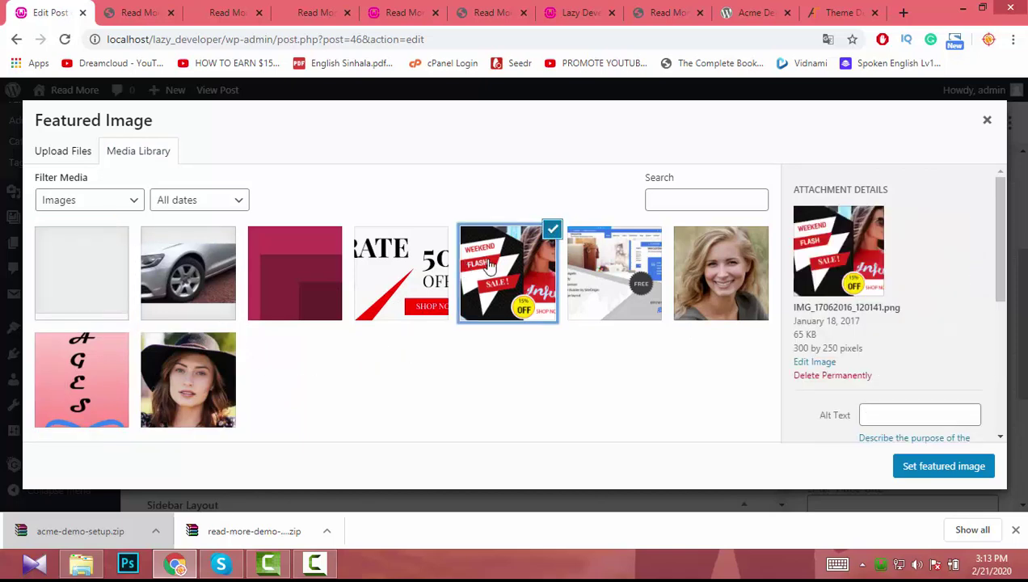
{"action": "left_click", "coordinate": [180, 366]}
{"action": "left_click", "coordinate": [172, 267]}
{"action": "left_click", "coordinate": [202, 386]}
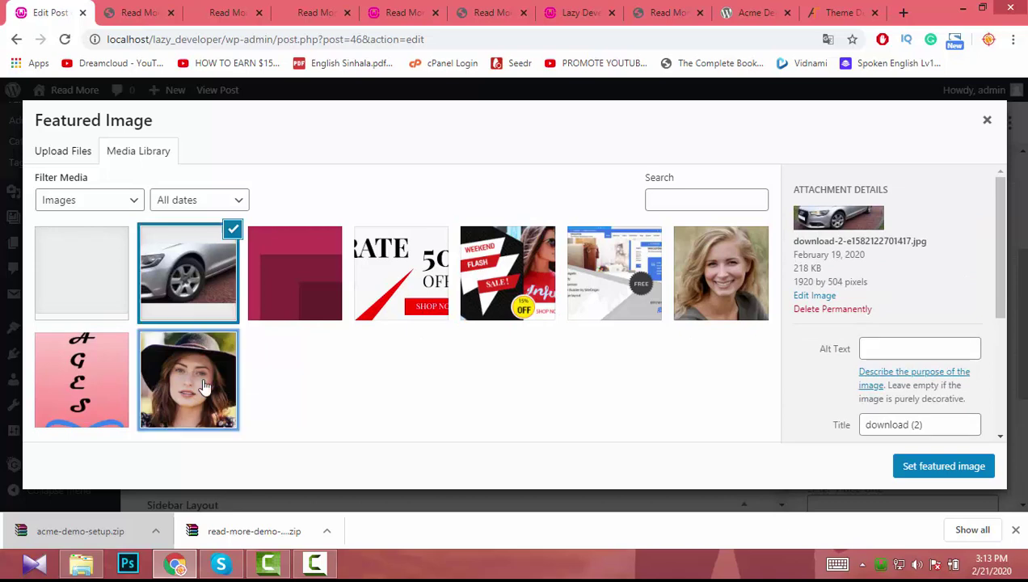
{"action": "left_click", "coordinate": [950, 466]}
{"action": "left_click", "coordinate": [942, 126]}
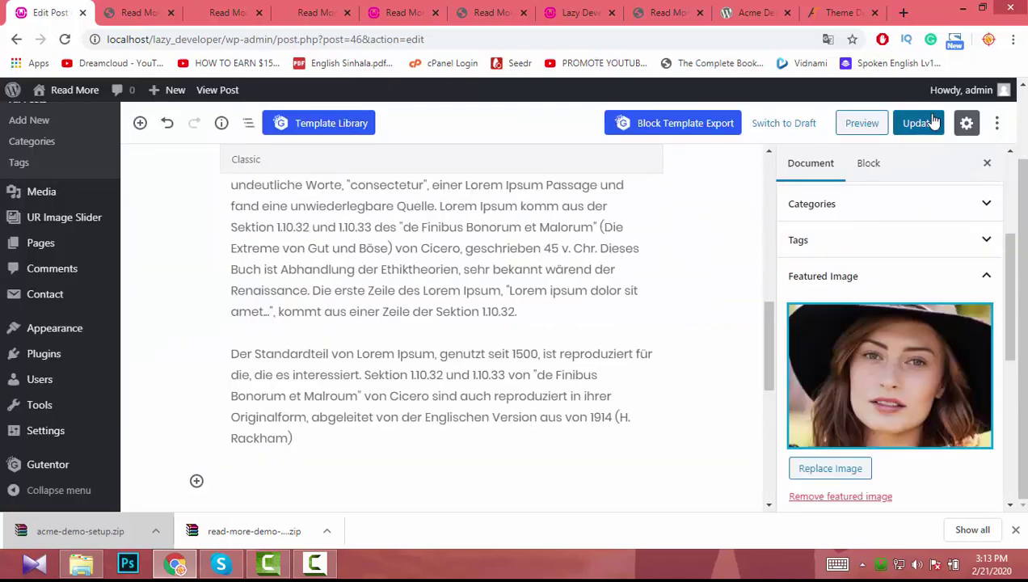
Step: Switch to the local site's home page, reload it and check the first featured post's image
{"action": "left_click", "coordinate": [125, 14]}
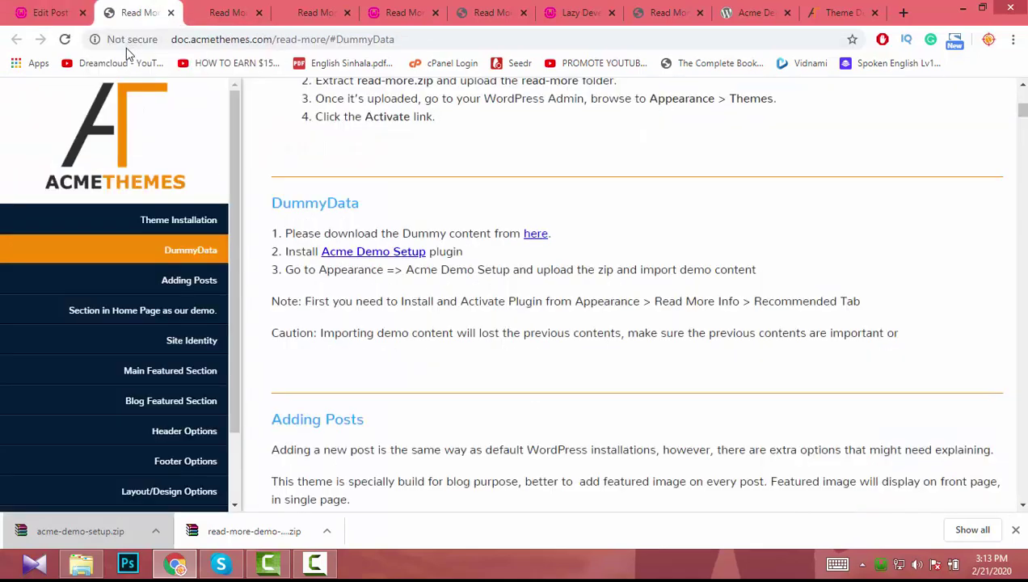
{"action": "left_click", "coordinate": [243, 10]}
{"action": "left_click", "coordinate": [315, 12]}
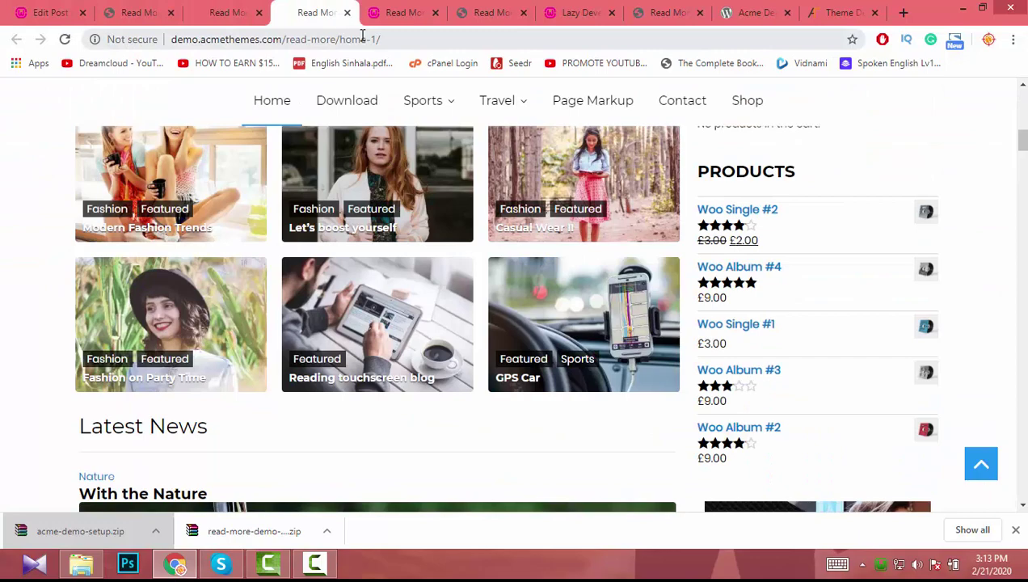
{"action": "left_click", "coordinate": [404, 12]}
{"action": "left_click", "coordinate": [339, 40]}
{"action": "key", "text": "Return"}
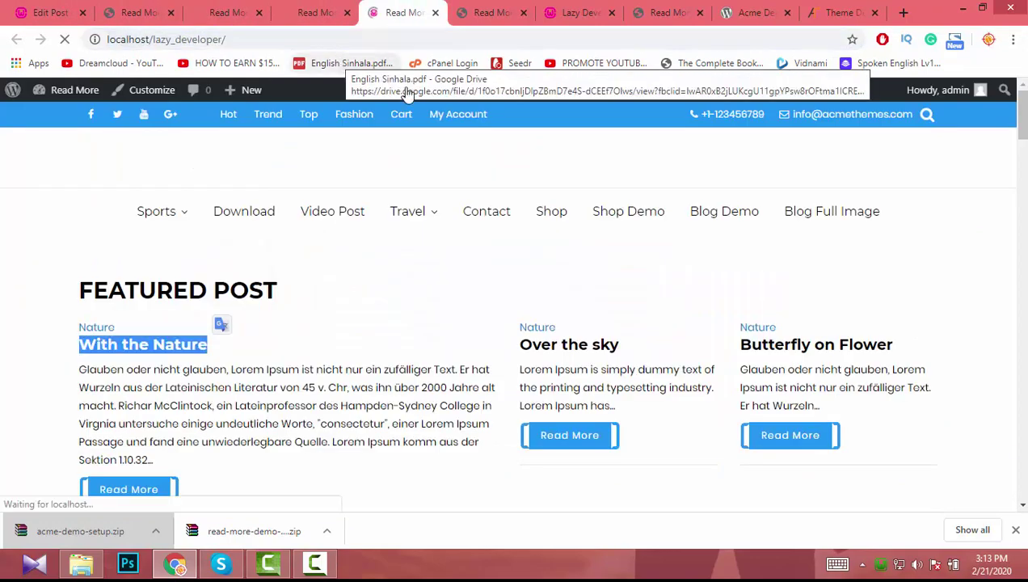
{"action": "scroll", "coordinate": [489, 200], "scroll_direction": "down", "scroll_amount": 4}
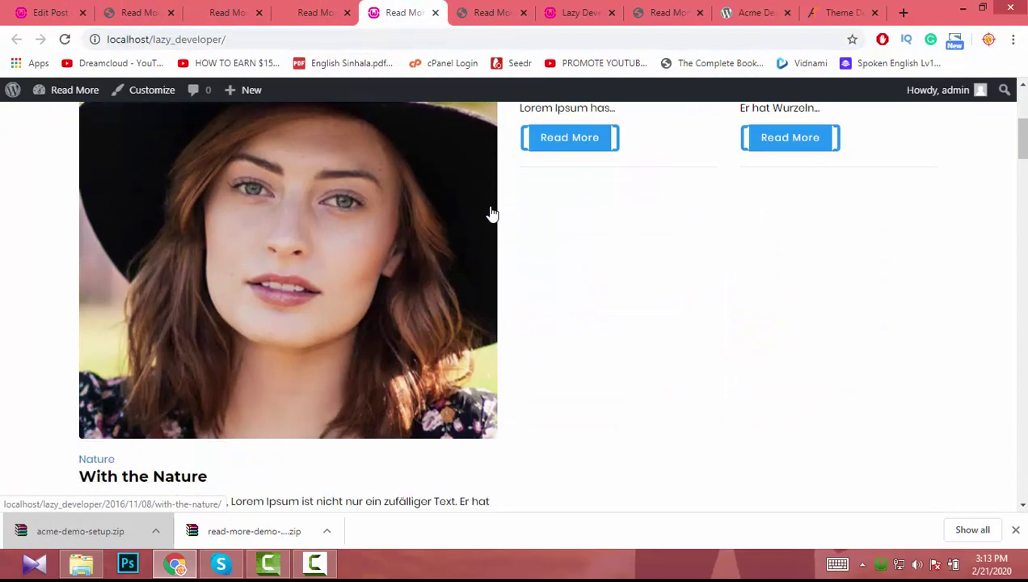
{"action": "scroll", "coordinate": [367, 314], "scroll_direction": "up", "scroll_amount": 4}
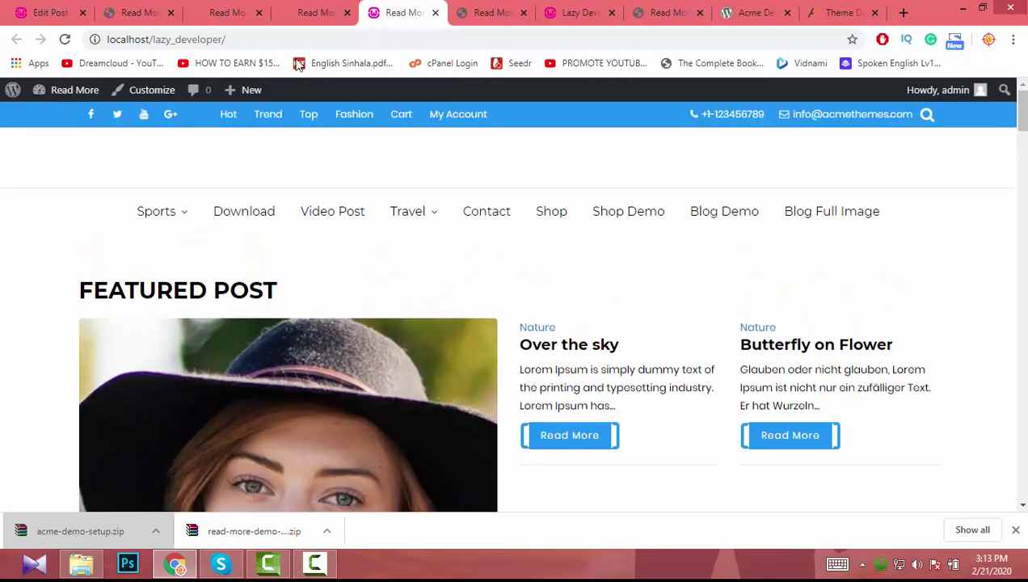
Step: Compare the Featured Post section of the Read More demo with the one on the local home page
{"action": "left_click", "coordinate": [236, 10]}
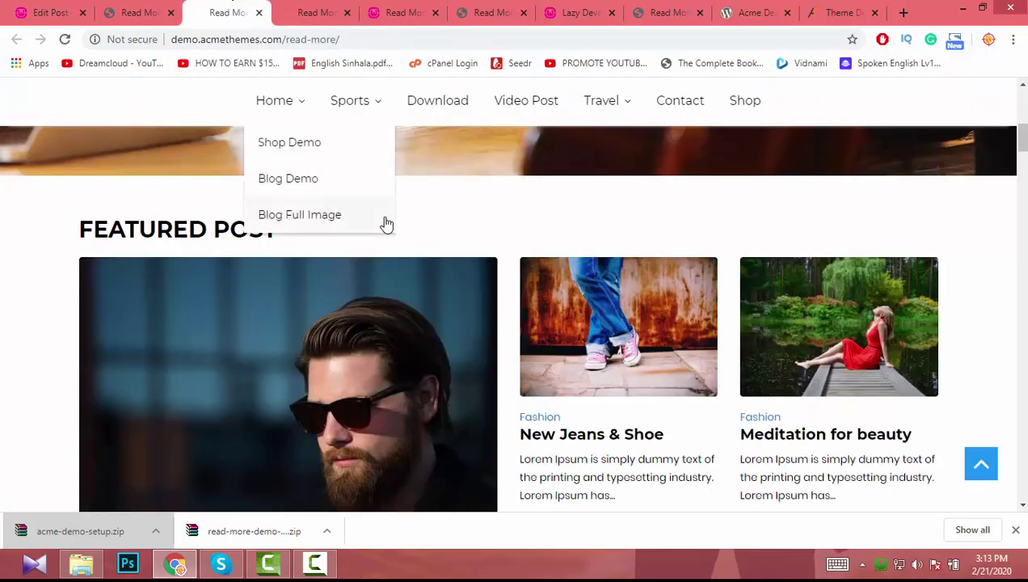
{"action": "scroll", "coordinate": [386, 223], "scroll_direction": "down", "scroll_amount": 4}
{"action": "scroll", "coordinate": [340, 414], "scroll_direction": "up", "scroll_amount": 2}
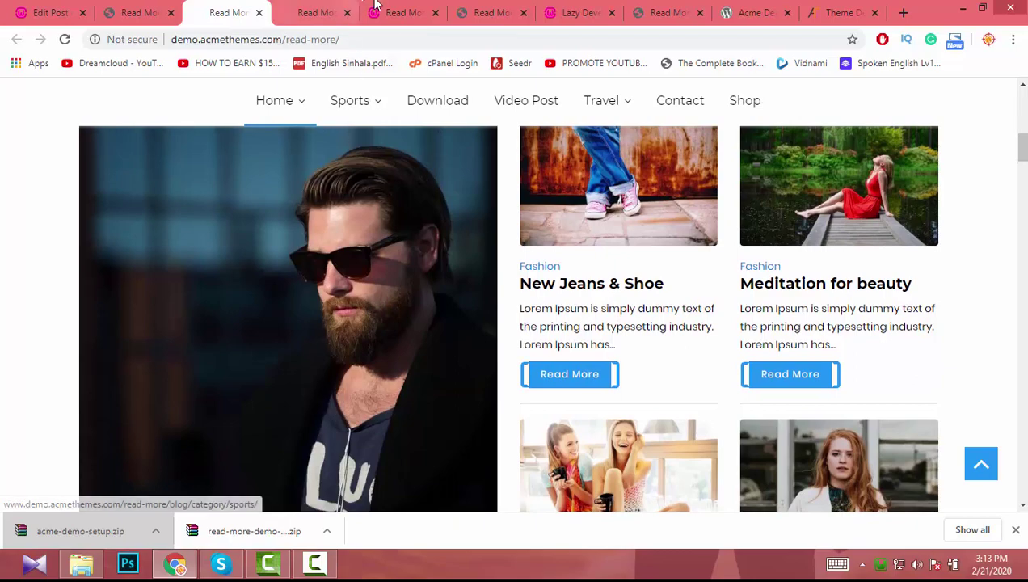
{"action": "left_click", "coordinate": [396, 13]}
{"action": "scroll", "coordinate": [402, 291], "scroll_direction": "down", "scroll_amount": 2}
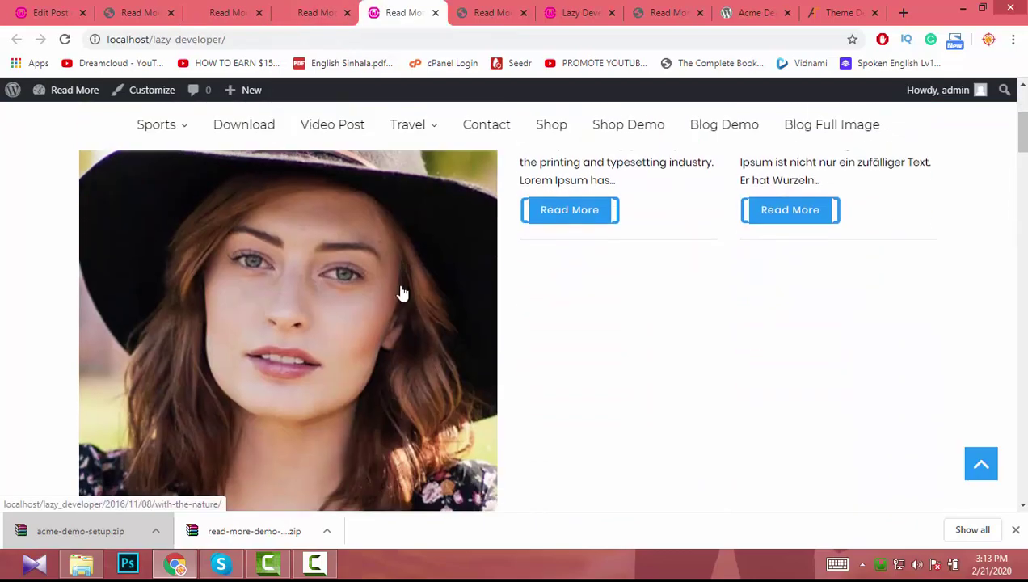
{"action": "scroll", "coordinate": [402, 293], "scroll_direction": "up", "scroll_amount": 2}
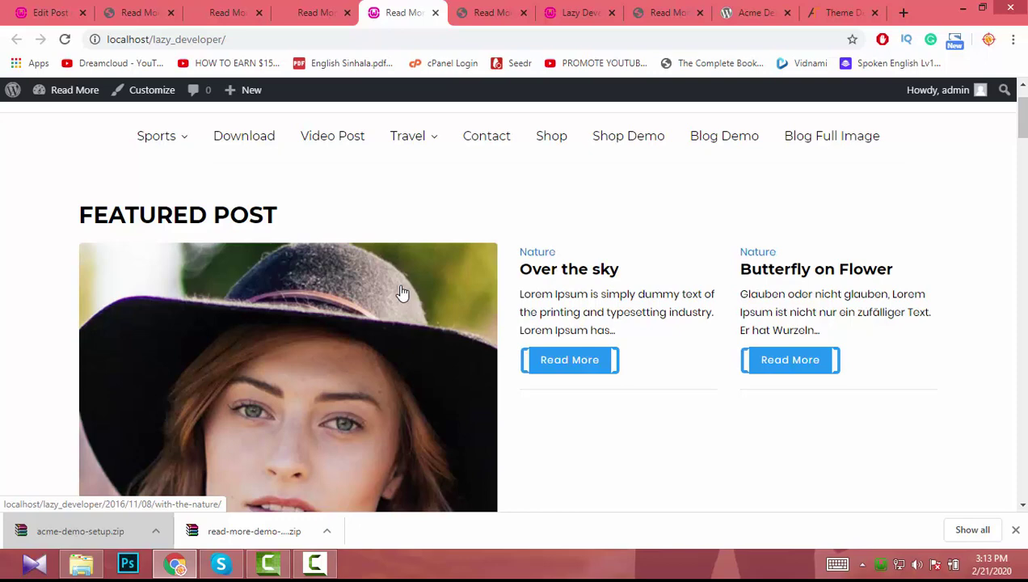
{"action": "scroll", "coordinate": [402, 293], "scroll_direction": "down", "scroll_amount": 2}
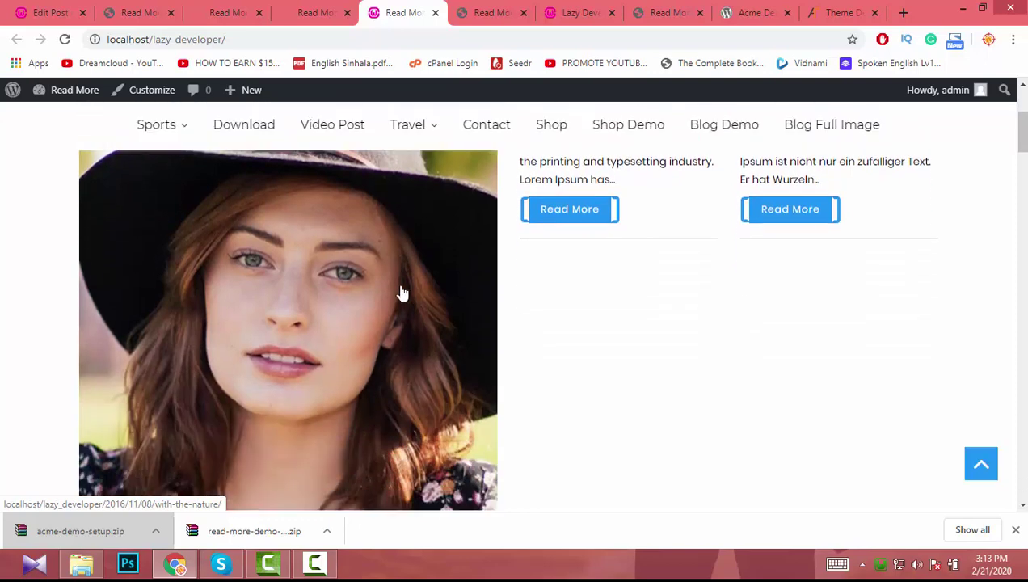
{"action": "scroll", "coordinate": [399, 289], "scroll_direction": "up", "scroll_amount": 3}
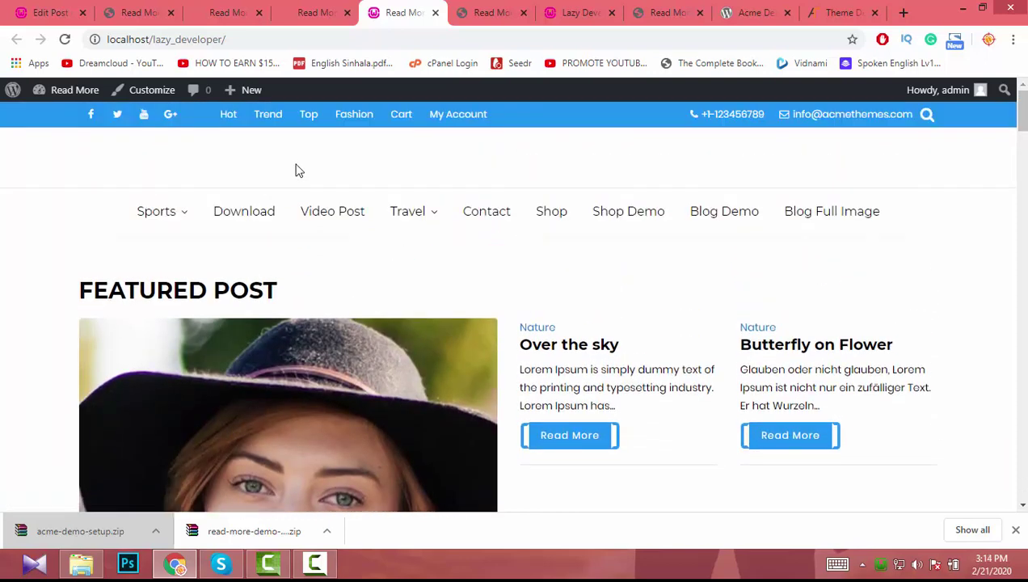
Step: Examine the local home page's header, navigation menu and featured posts
{"action": "mouse_move", "coordinate": [189, 202]}
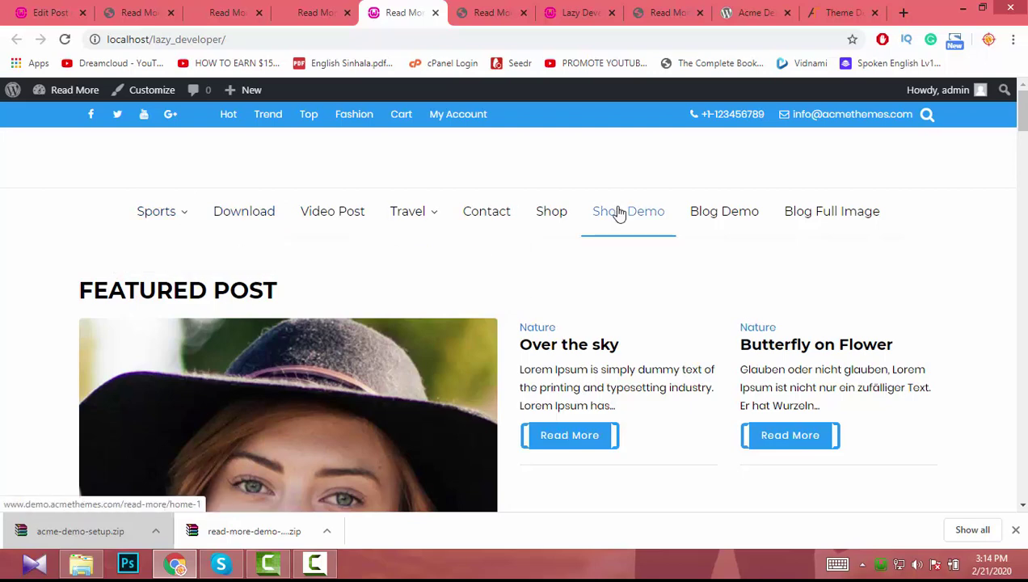
{"action": "scroll", "coordinate": [618, 213], "scroll_direction": "down", "scroll_amount": 3}
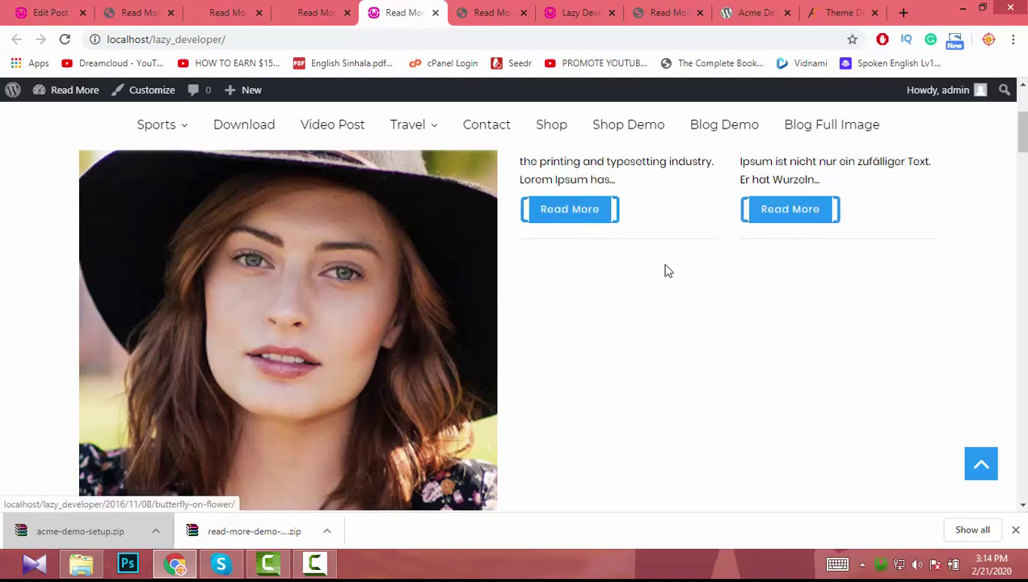
{"action": "scroll", "coordinate": [666, 271], "scroll_direction": "up", "scroll_amount": 2}
{"action": "scroll", "coordinate": [668, 271], "scroll_direction": "up", "scroll_amount": 1}
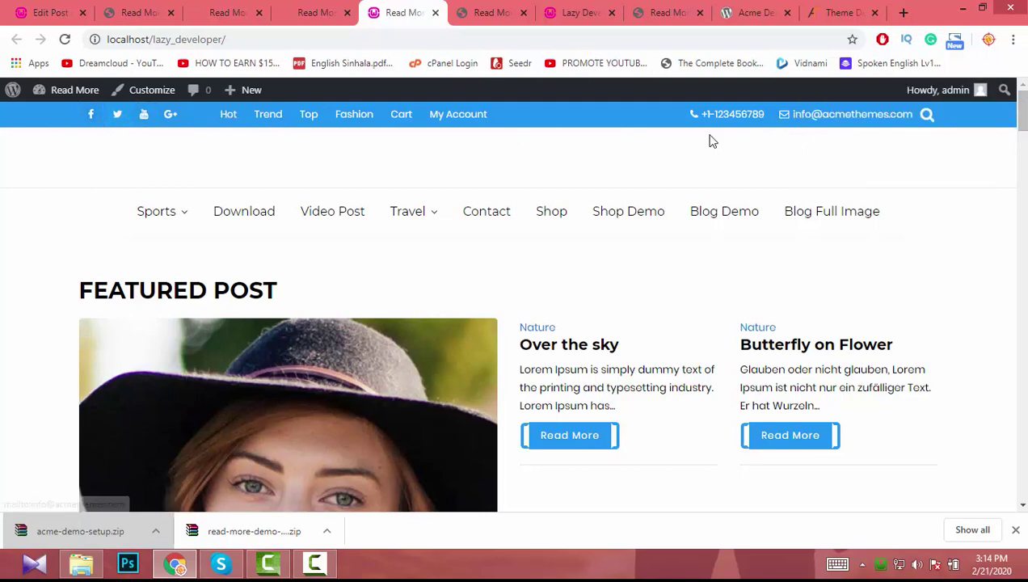
{"action": "scroll", "coordinate": [143, 291], "scroll_direction": "down", "scroll_amount": 4}
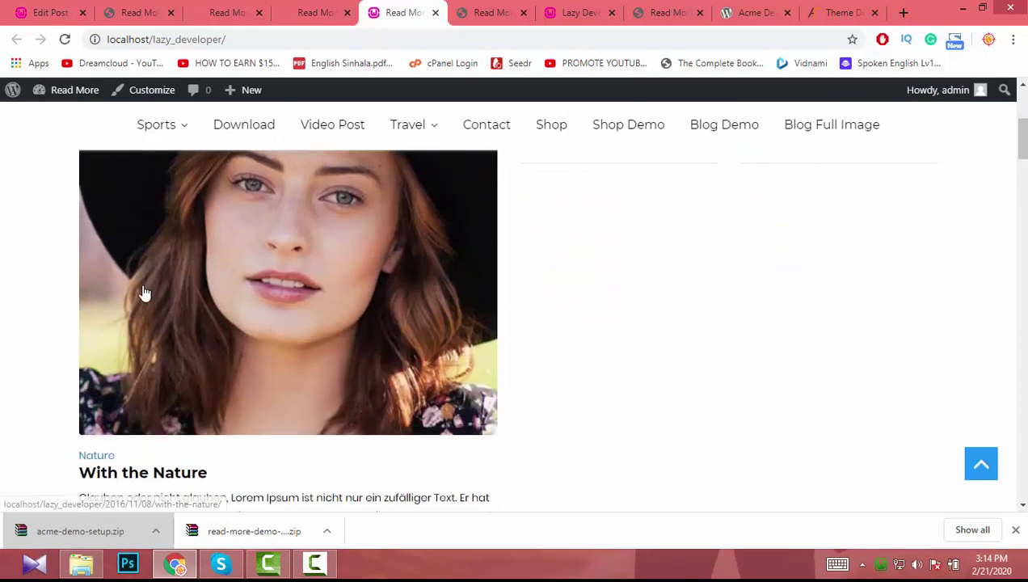
{"action": "scroll", "coordinate": [142, 294], "scroll_direction": "down", "scroll_amount": 1}
{"action": "scroll", "coordinate": [156, 286], "scroll_direction": "up", "scroll_amount": 5}
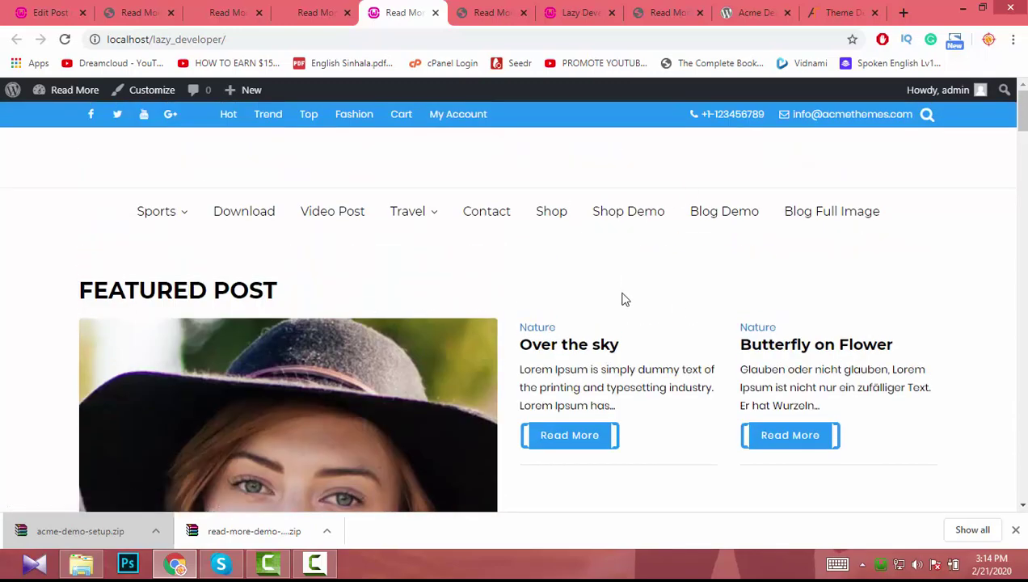
Step: Review the local home page's post list, sidebar widgets and pagination down to the Advertisement Area
{"action": "scroll", "coordinate": [592, 421], "scroll_direction": "down", "scroll_amount": 10}
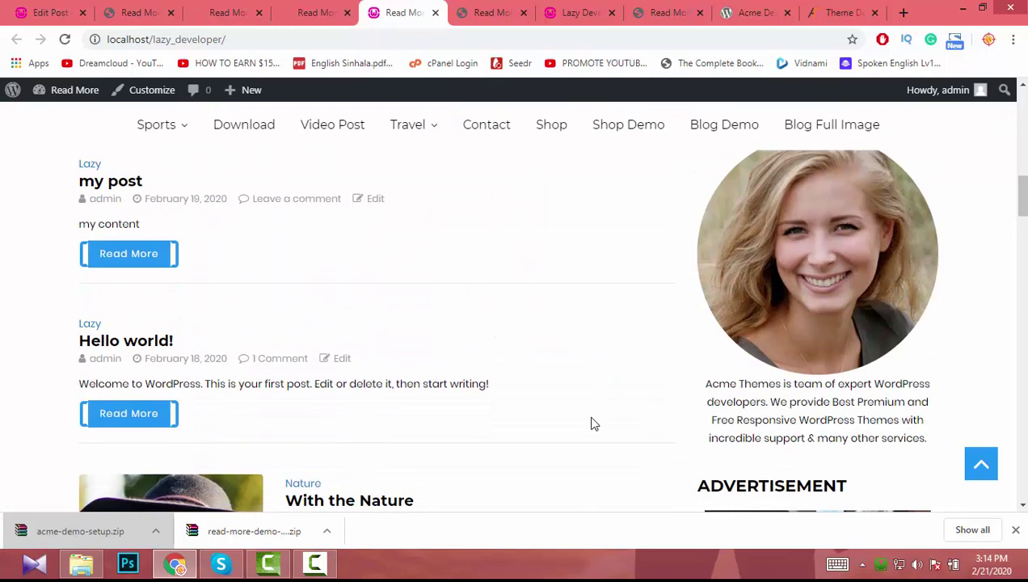
{"action": "scroll", "coordinate": [592, 421], "scroll_direction": "down", "scroll_amount": 2}
{"action": "scroll", "coordinate": [592, 422], "scroll_direction": "up", "scroll_amount": 10}
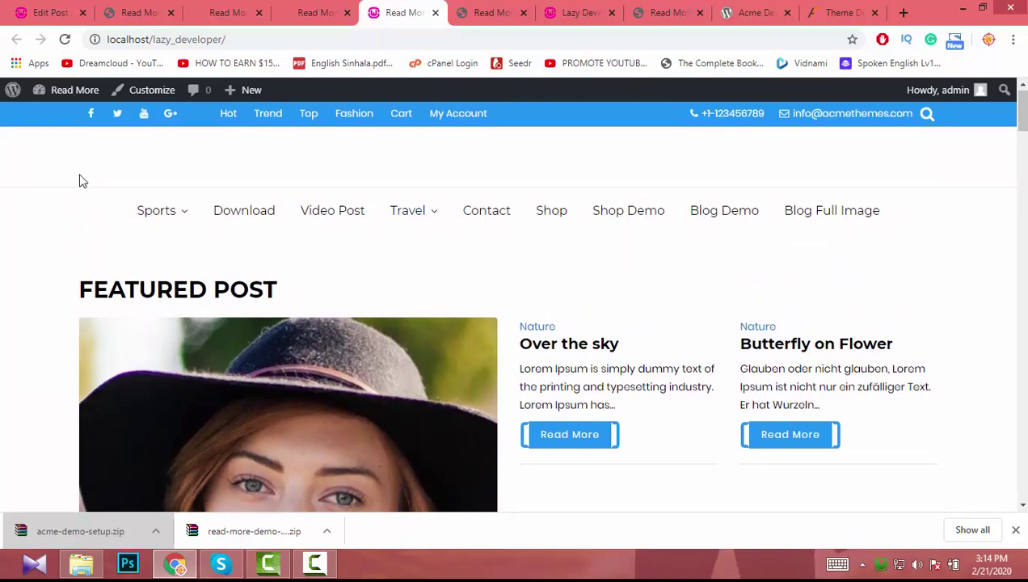
{"action": "scroll", "coordinate": [79, 181], "scroll_direction": "down", "scroll_amount": 10}
{"action": "scroll", "coordinate": [79, 181], "scroll_direction": "down", "scroll_amount": 5}
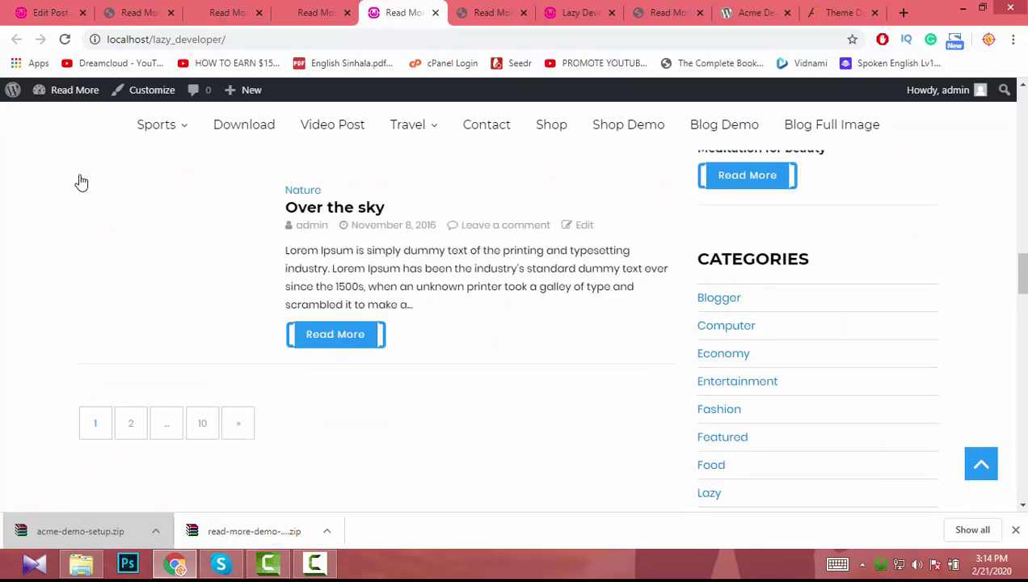
{"action": "scroll", "coordinate": [82, 182], "scroll_direction": "down", "scroll_amount": 3}
{"action": "scroll", "coordinate": [81, 192], "scroll_direction": "down", "scroll_amount": 6}
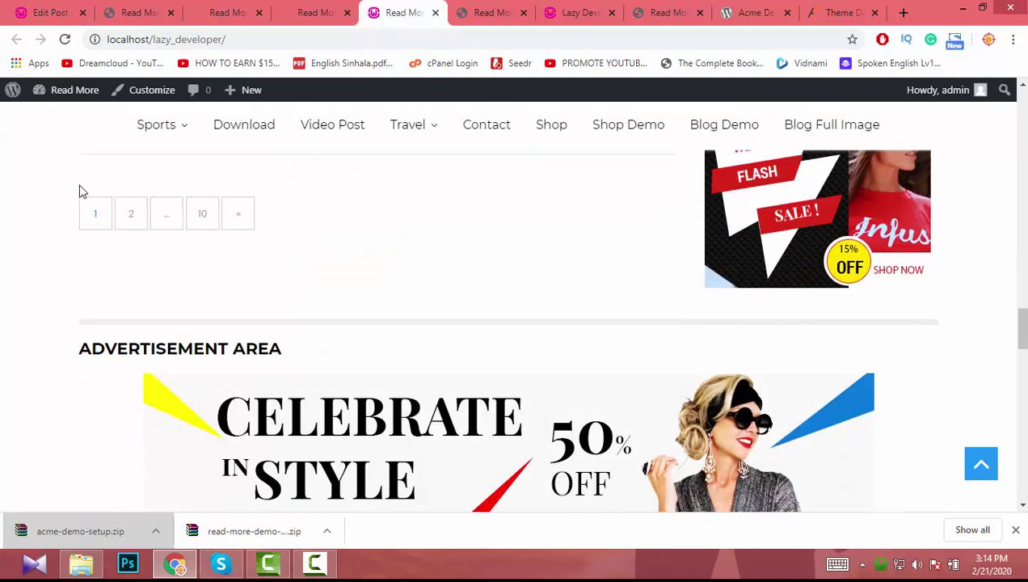